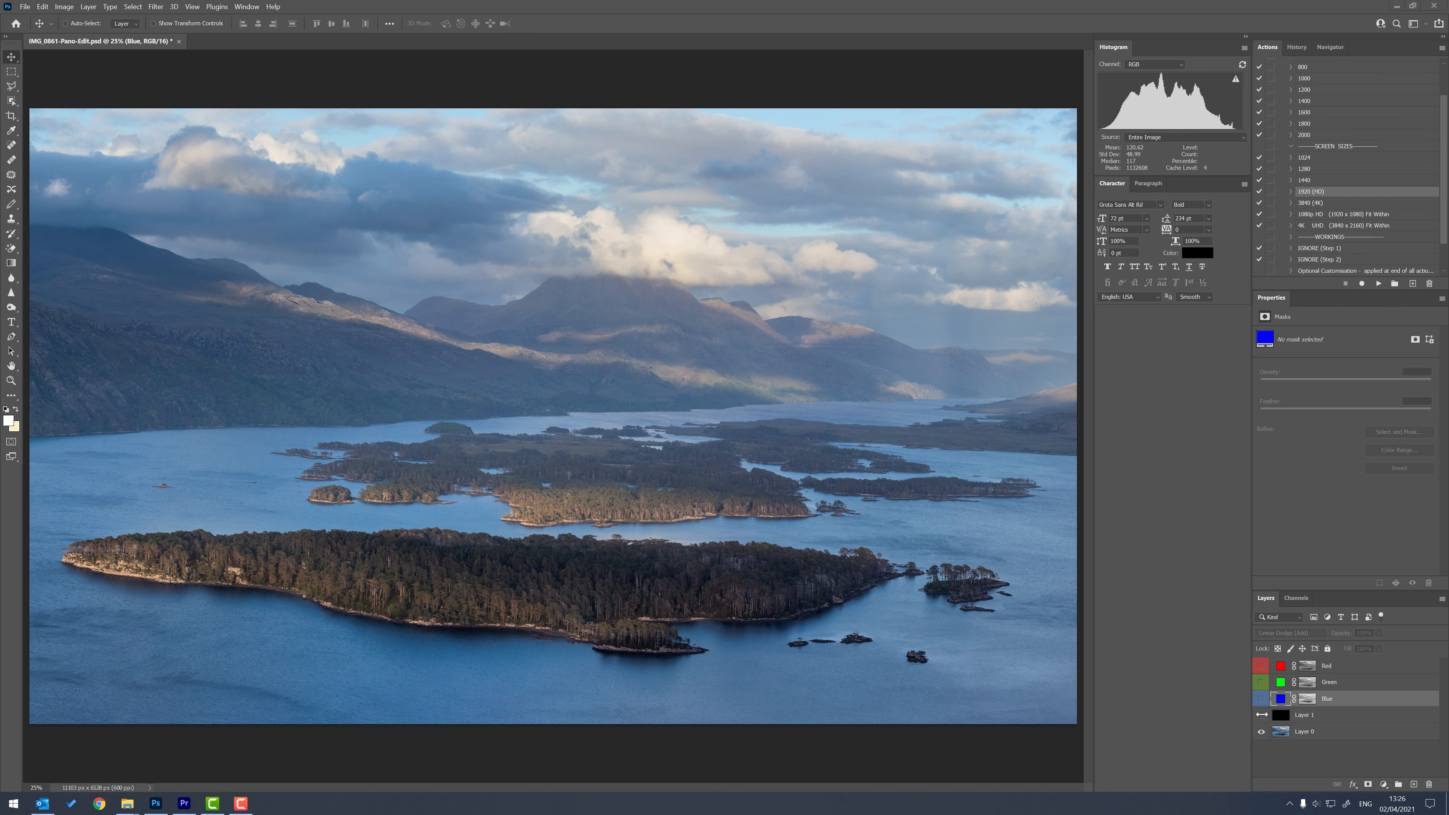
# Compare the photo with the Blue layer shown over the black Layer 1 by toggling both layers' visibility.
pyautogui.click(1262, 715)
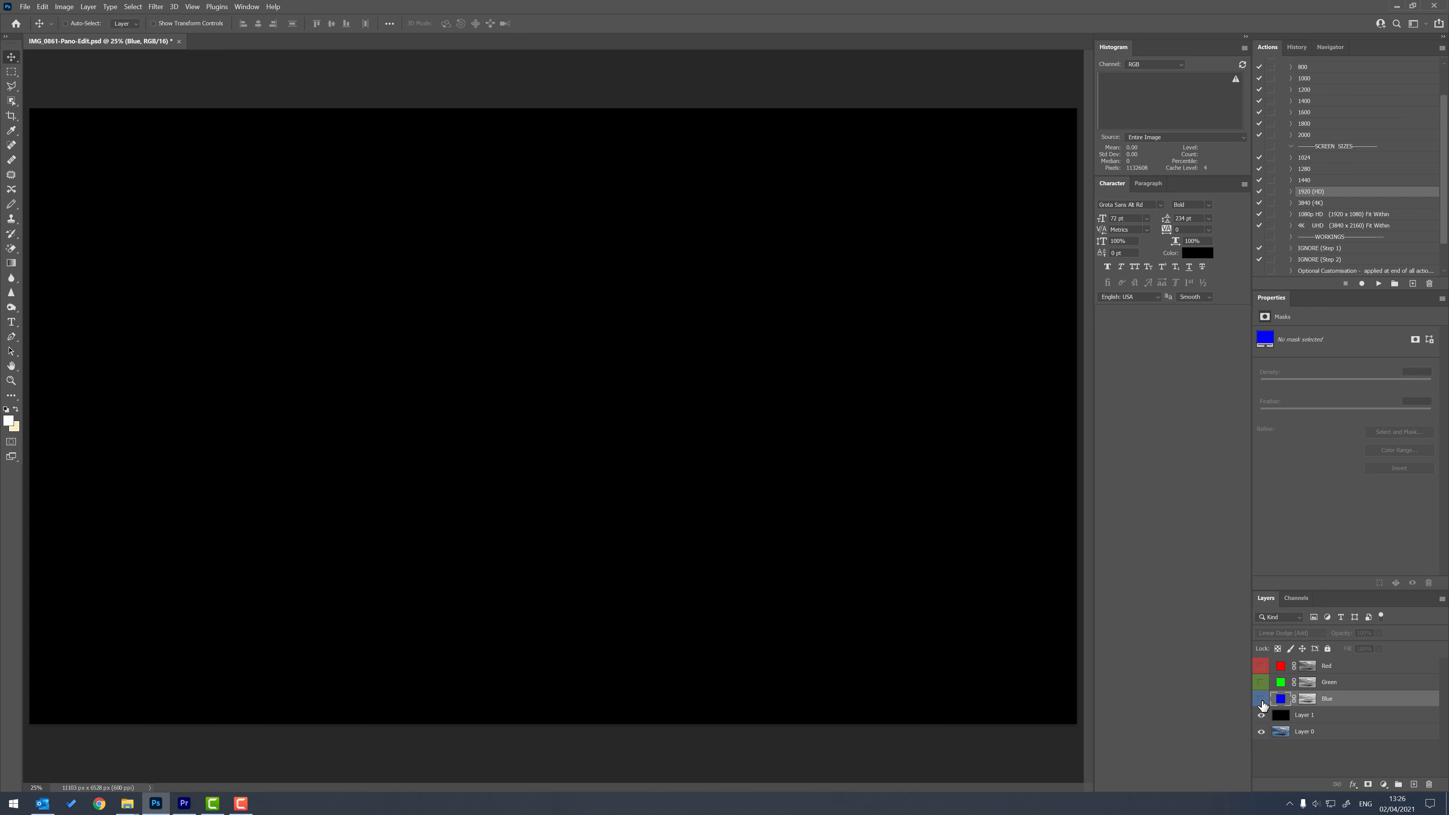
pyautogui.click(1262, 700)
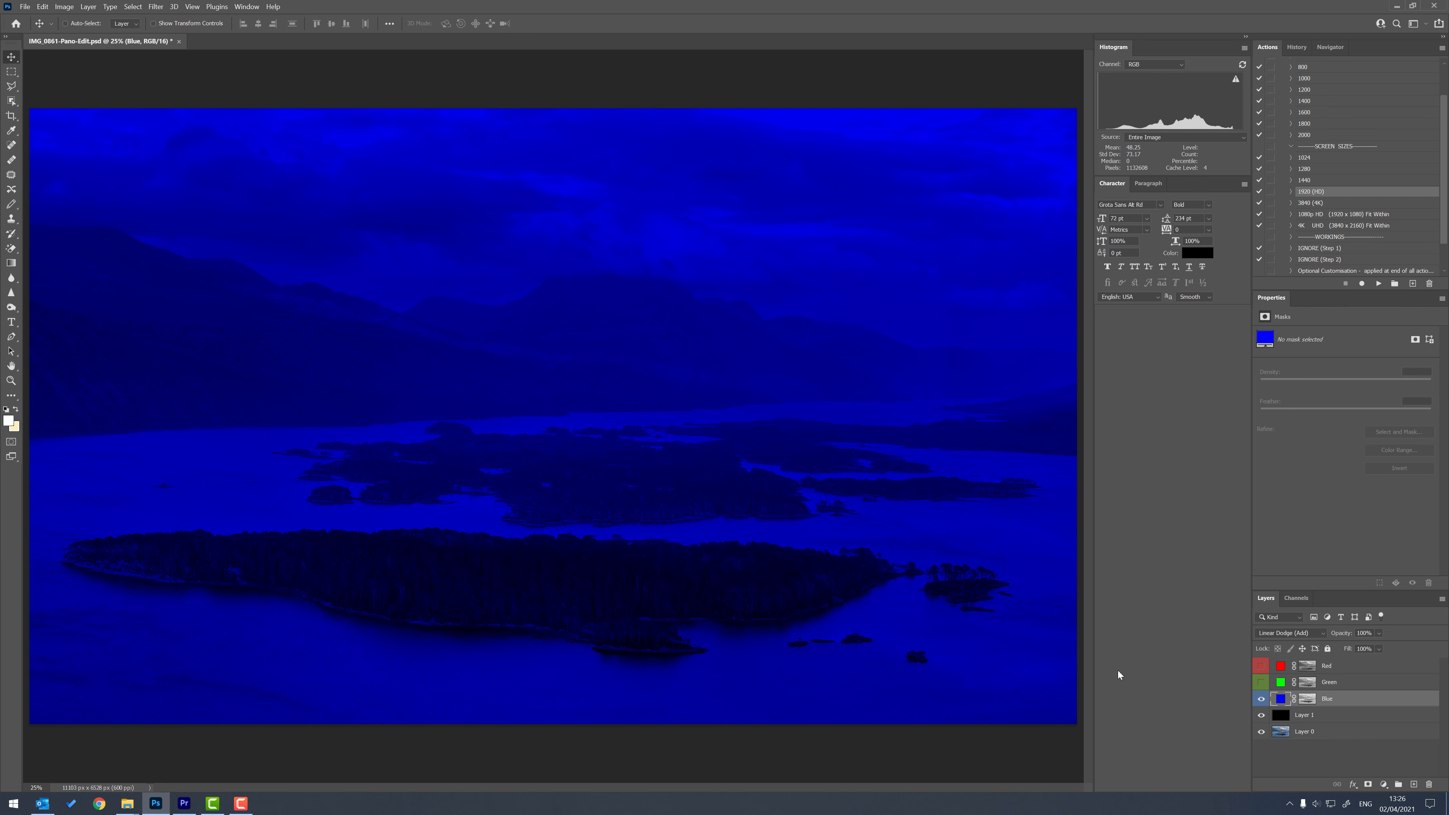
pyautogui.moveTo(1262, 716); pyautogui.dragTo(1262, 698)
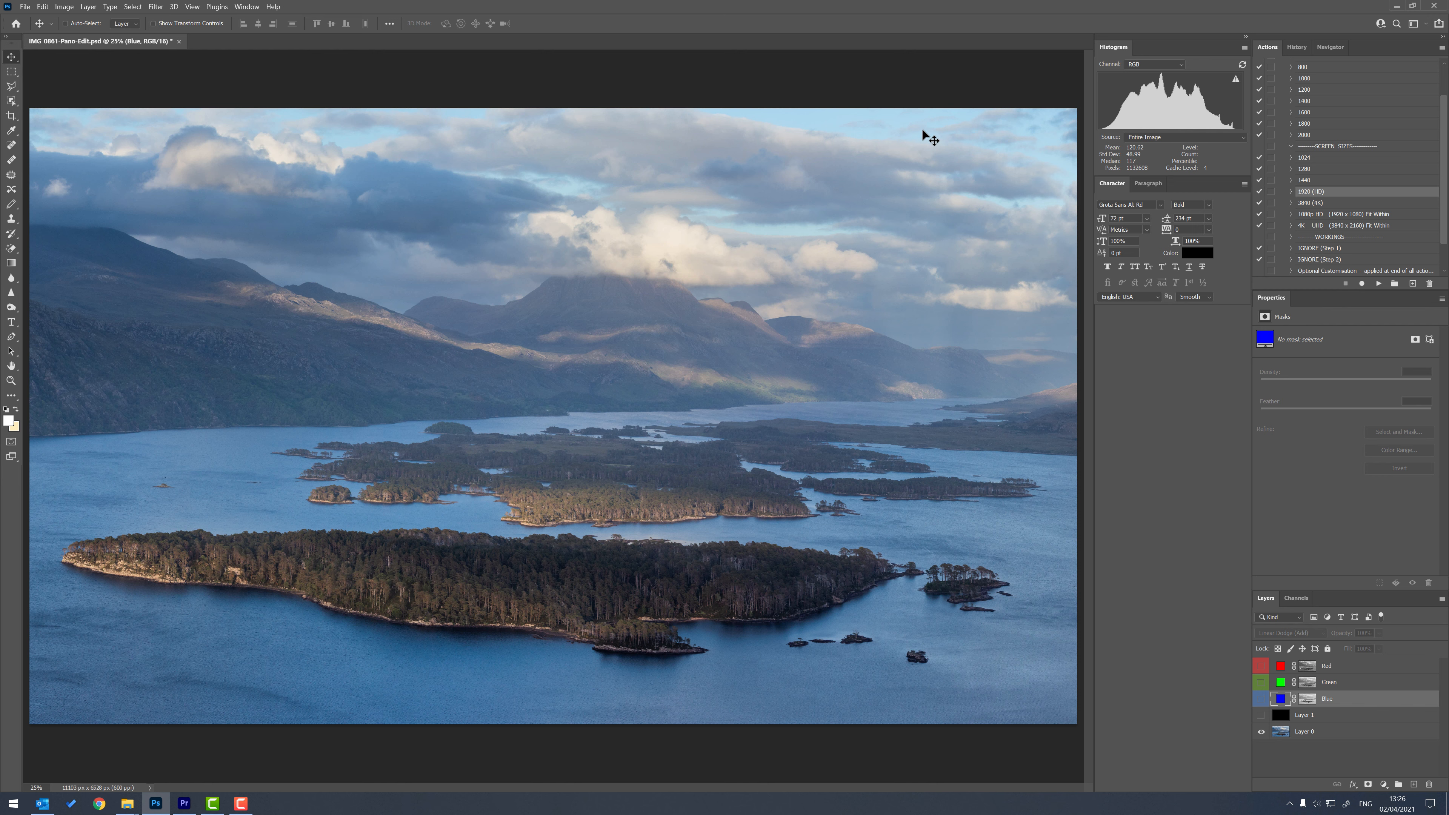
pyautogui.click(1262, 715)
pyautogui.click(1261, 700)
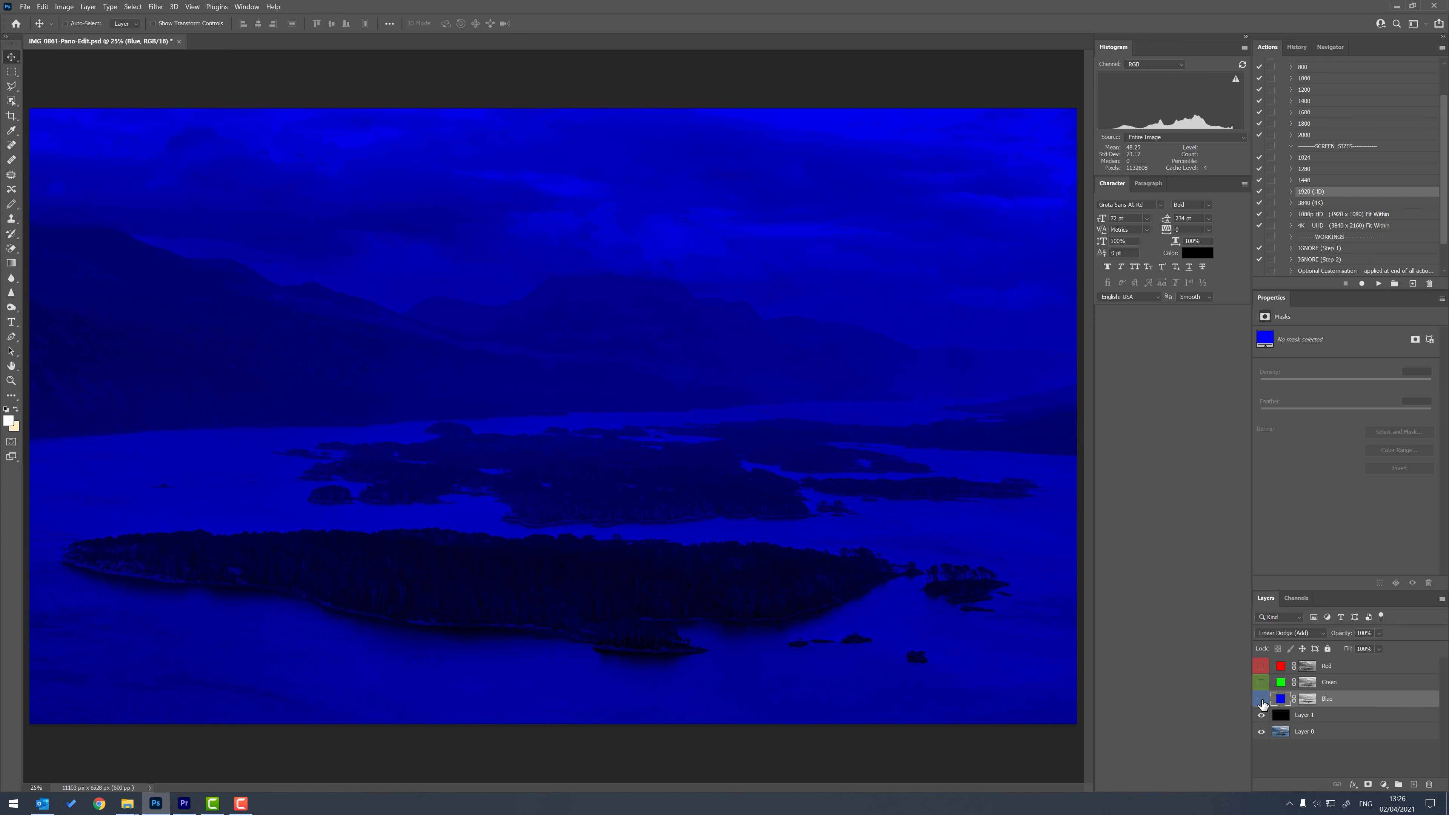
# Hide the Blue layer and view the Green and Red layers one at a time over the black layer.
pyautogui.click(1262, 701)
pyautogui.click(1262, 684)
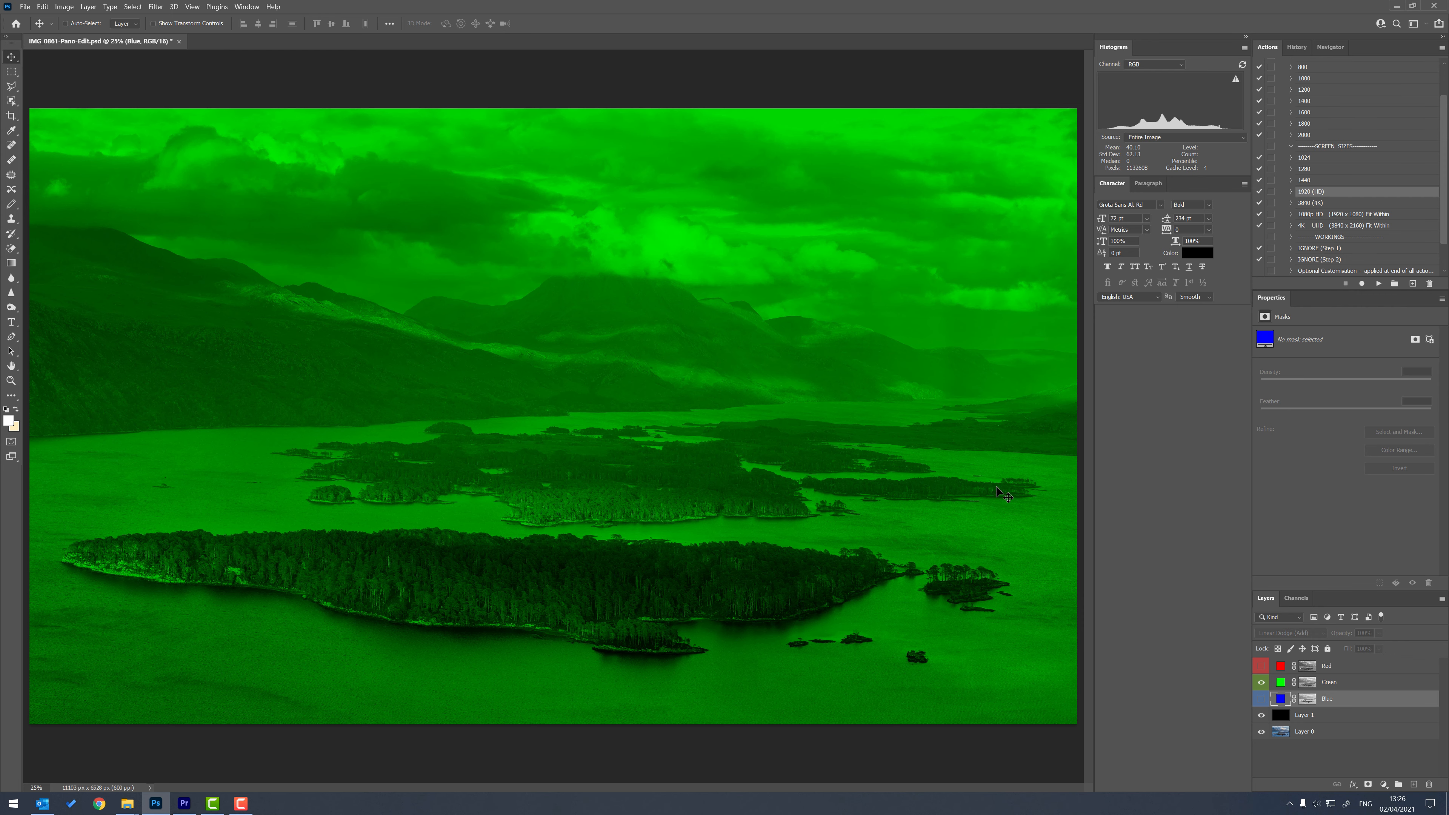
pyautogui.click(1261, 682)
pyautogui.click(1262, 667)
pyautogui.click(1262, 667)
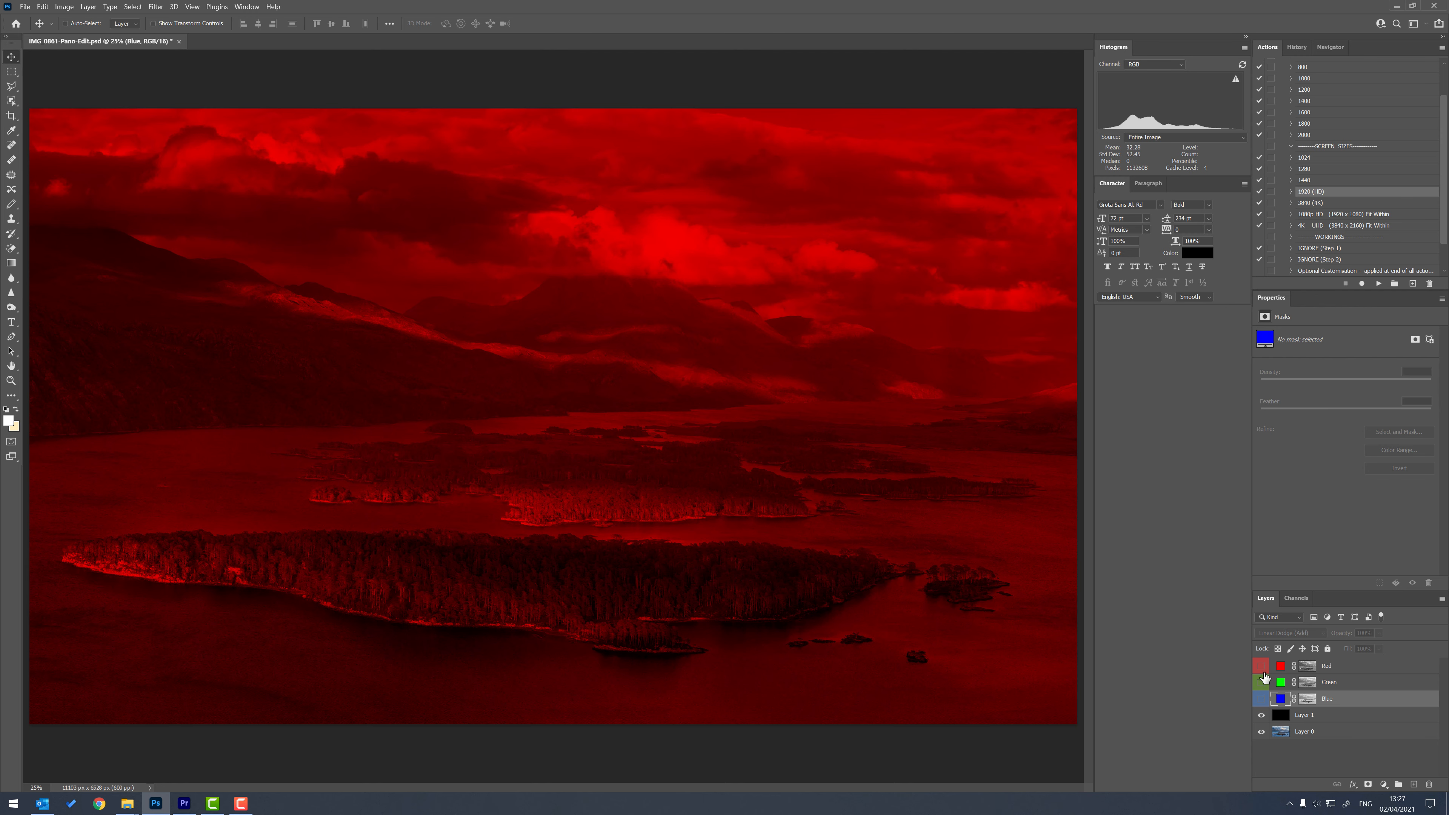
pyautogui.click(1262, 682)
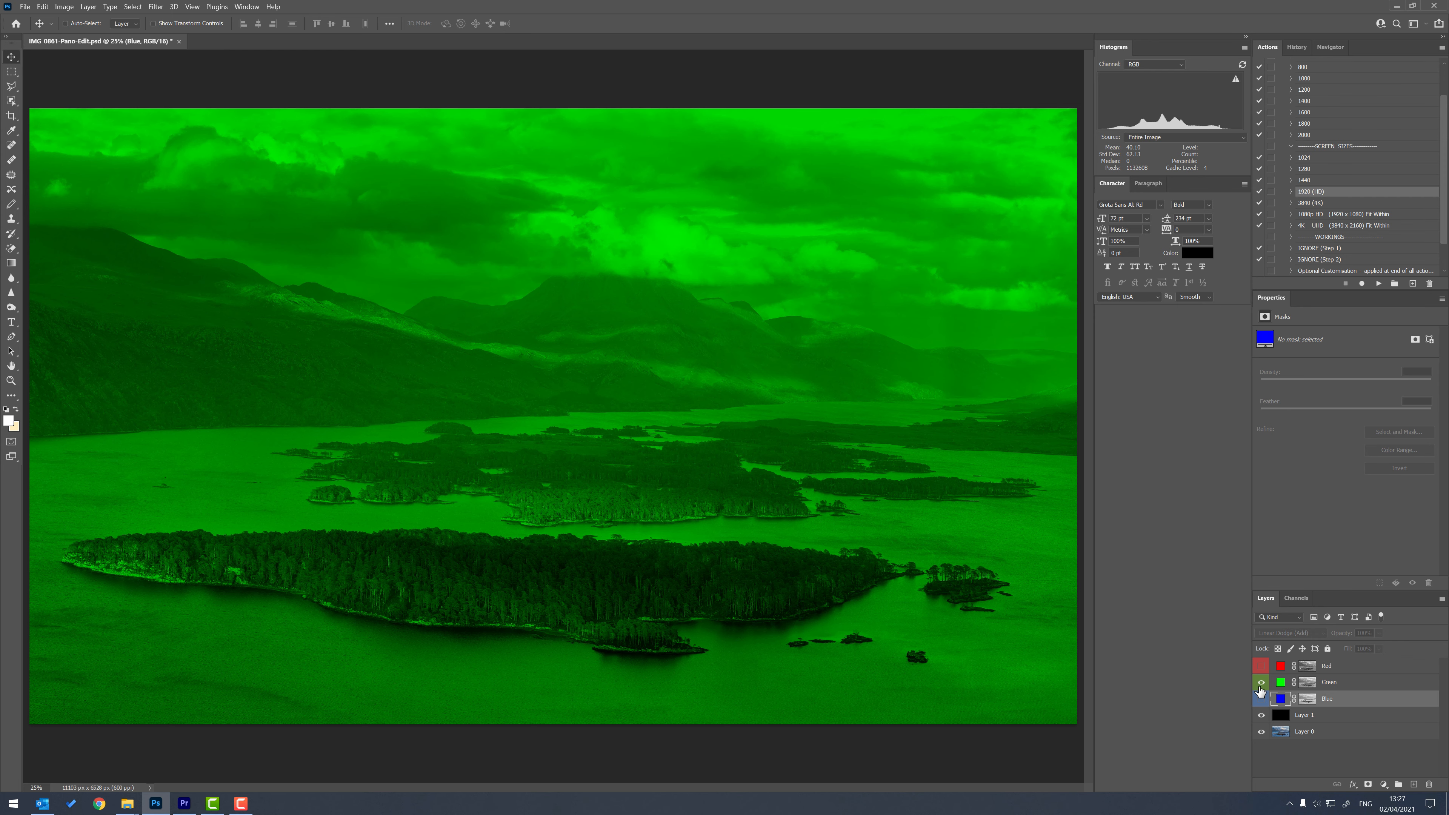
# View the Blue, Green and Red layers again one by one against the black layer, ending with all three hidden.
pyautogui.click(1262, 683)
pyautogui.click(1261, 700)
pyautogui.click(1262, 700)
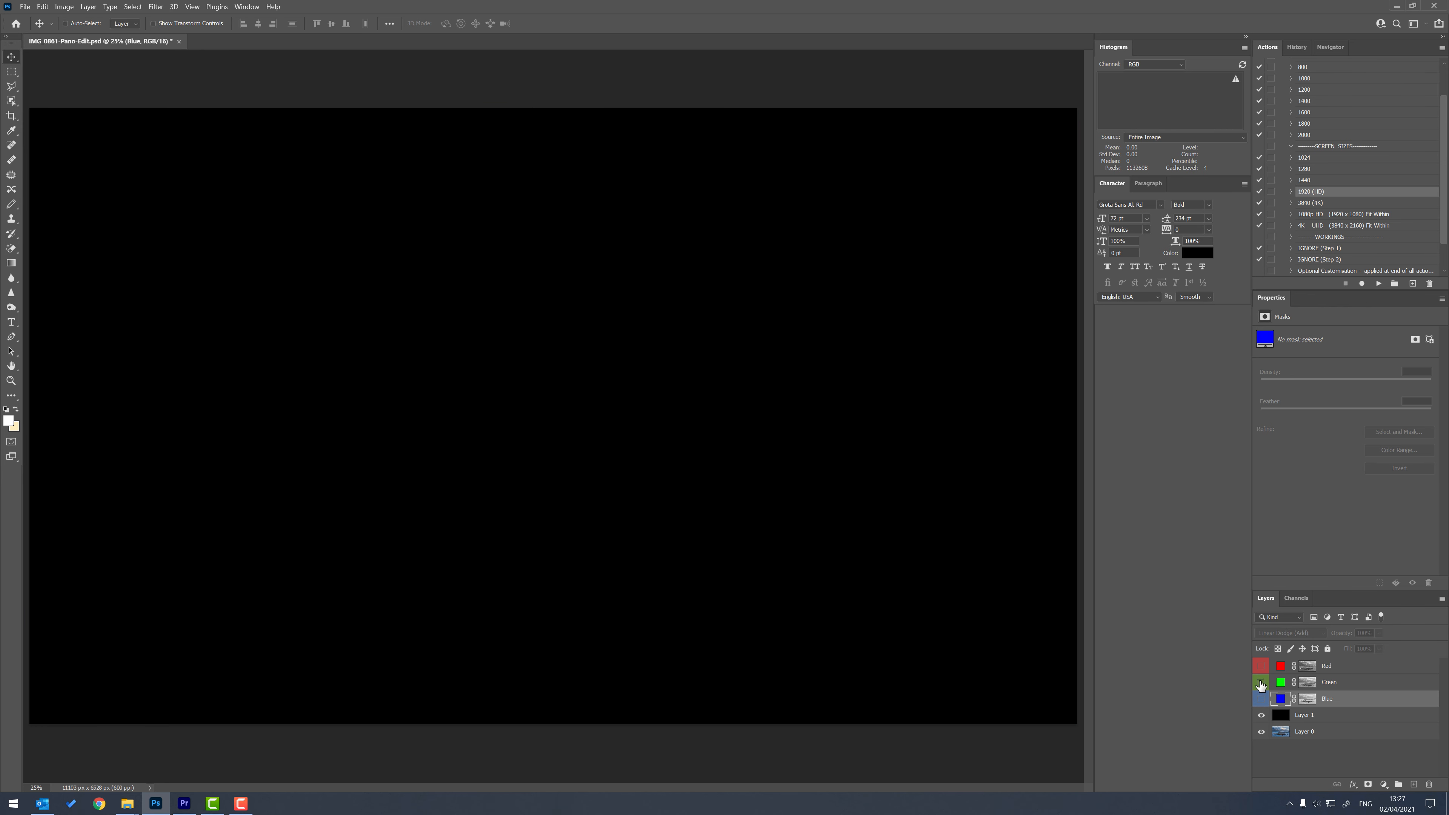
pyautogui.click(1261, 682)
pyautogui.click(1262, 683)
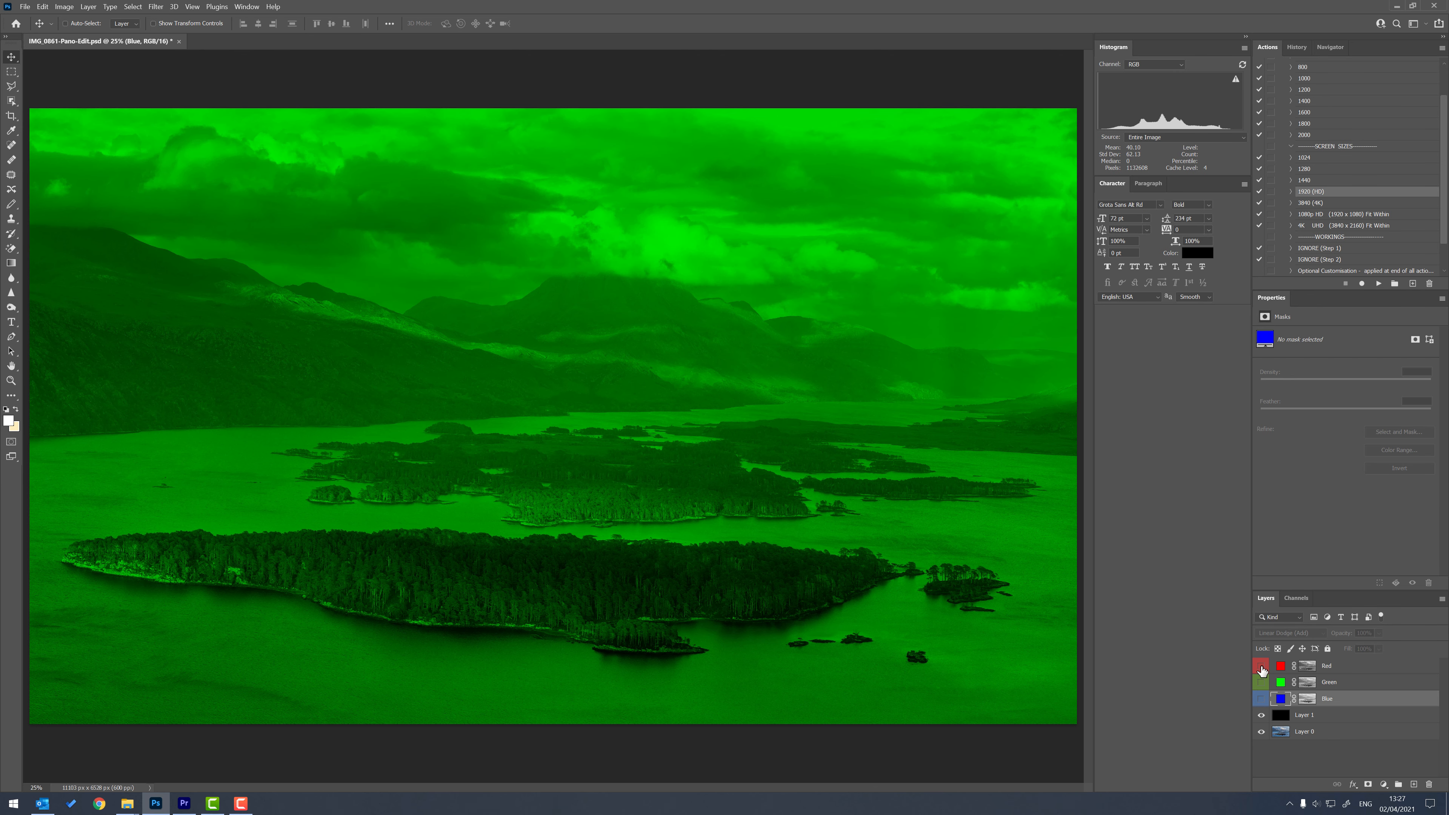
pyautogui.click(1261, 666)
pyautogui.click(1262, 666)
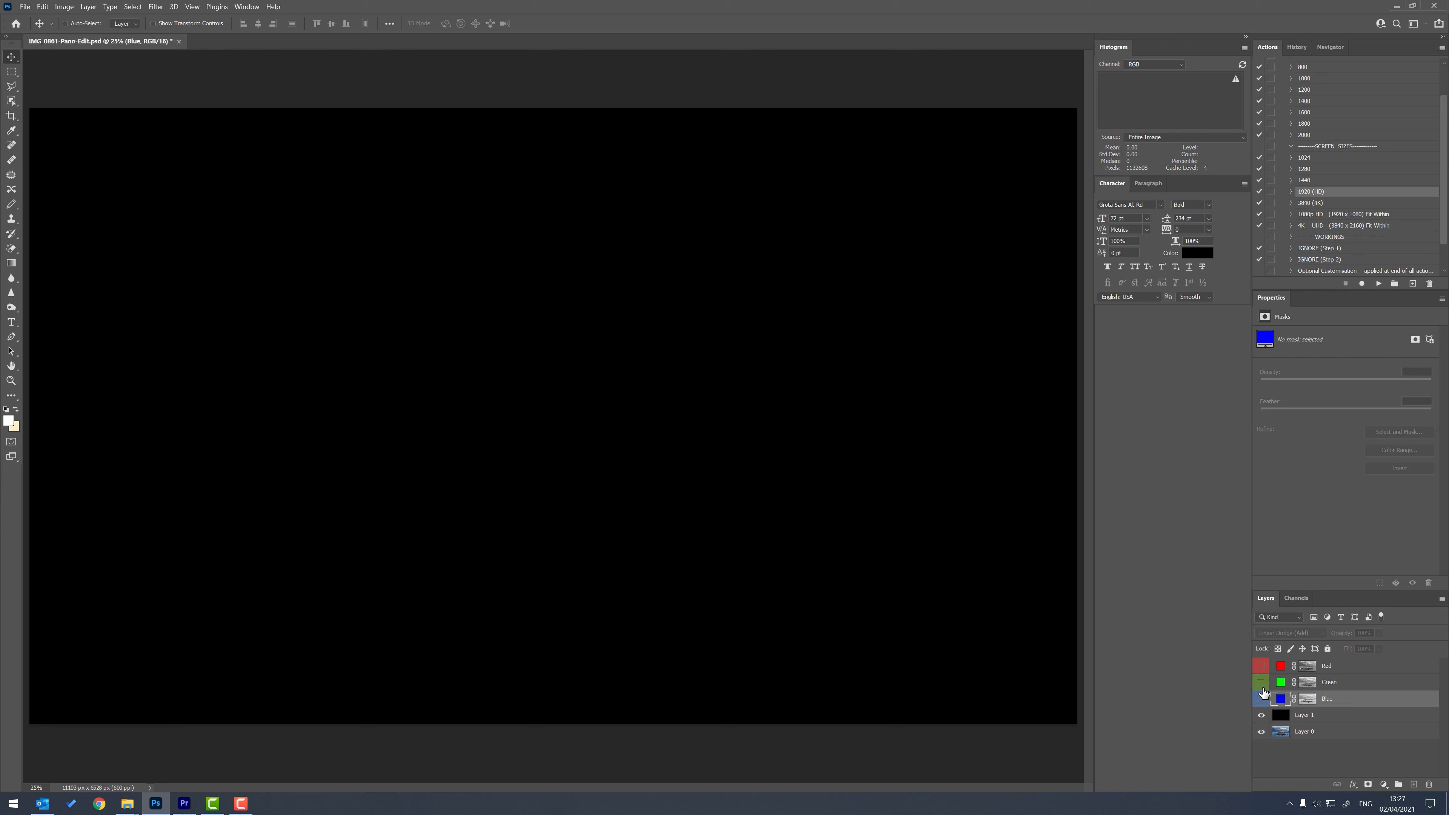
# Compare the original photo with the Red, Green and Blue layers shown together over the black Layer 1.
pyautogui.click(1262, 715)
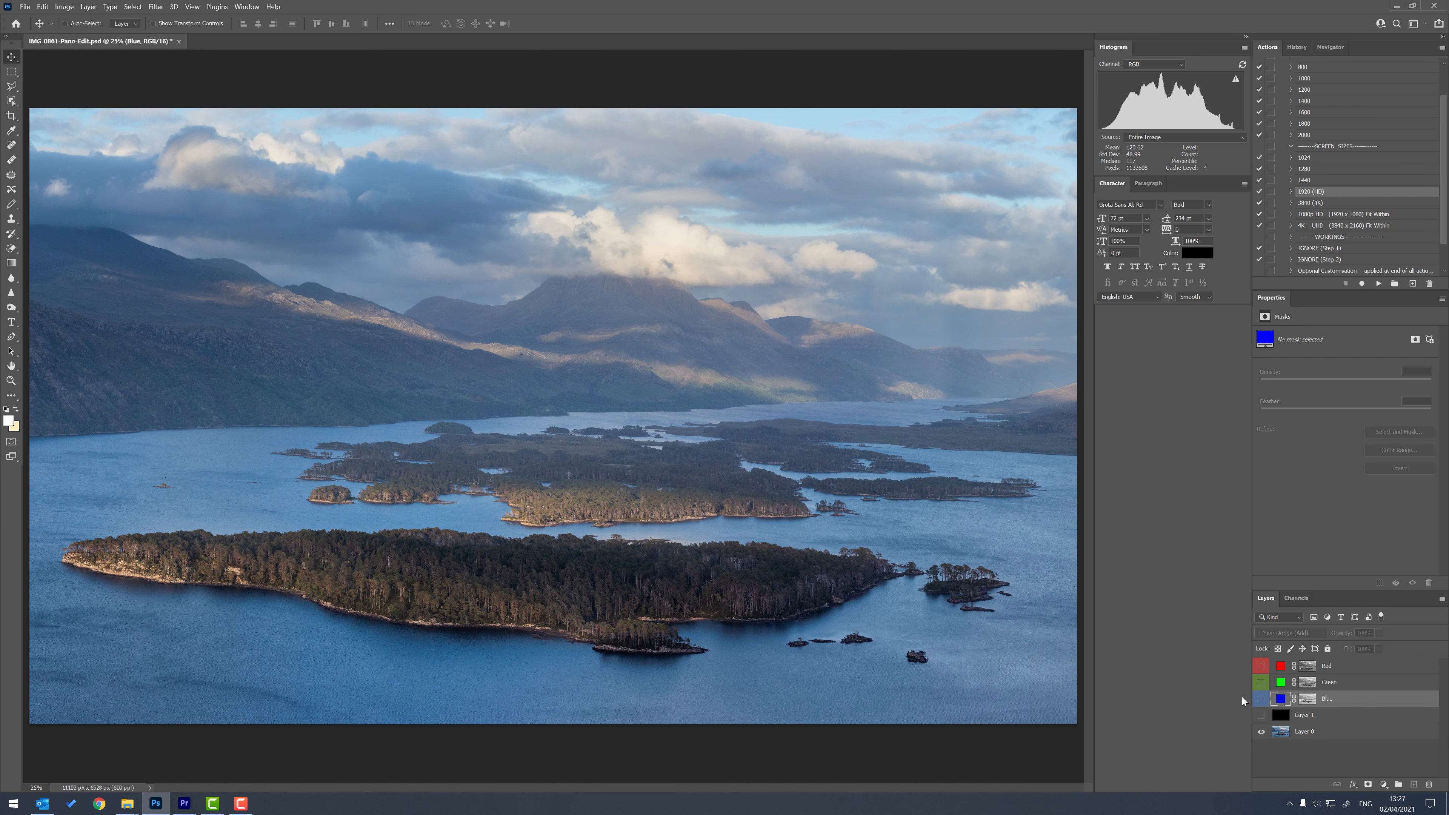
pyautogui.moveTo(1266, 704); pyautogui.dragTo(1263, 685)
pyautogui.click(1262, 716)
# Examine the Red, Green and Blue channels individually in greyscale, then restore the RGB composite and return to the layers.
pyautogui.click(1304, 600)
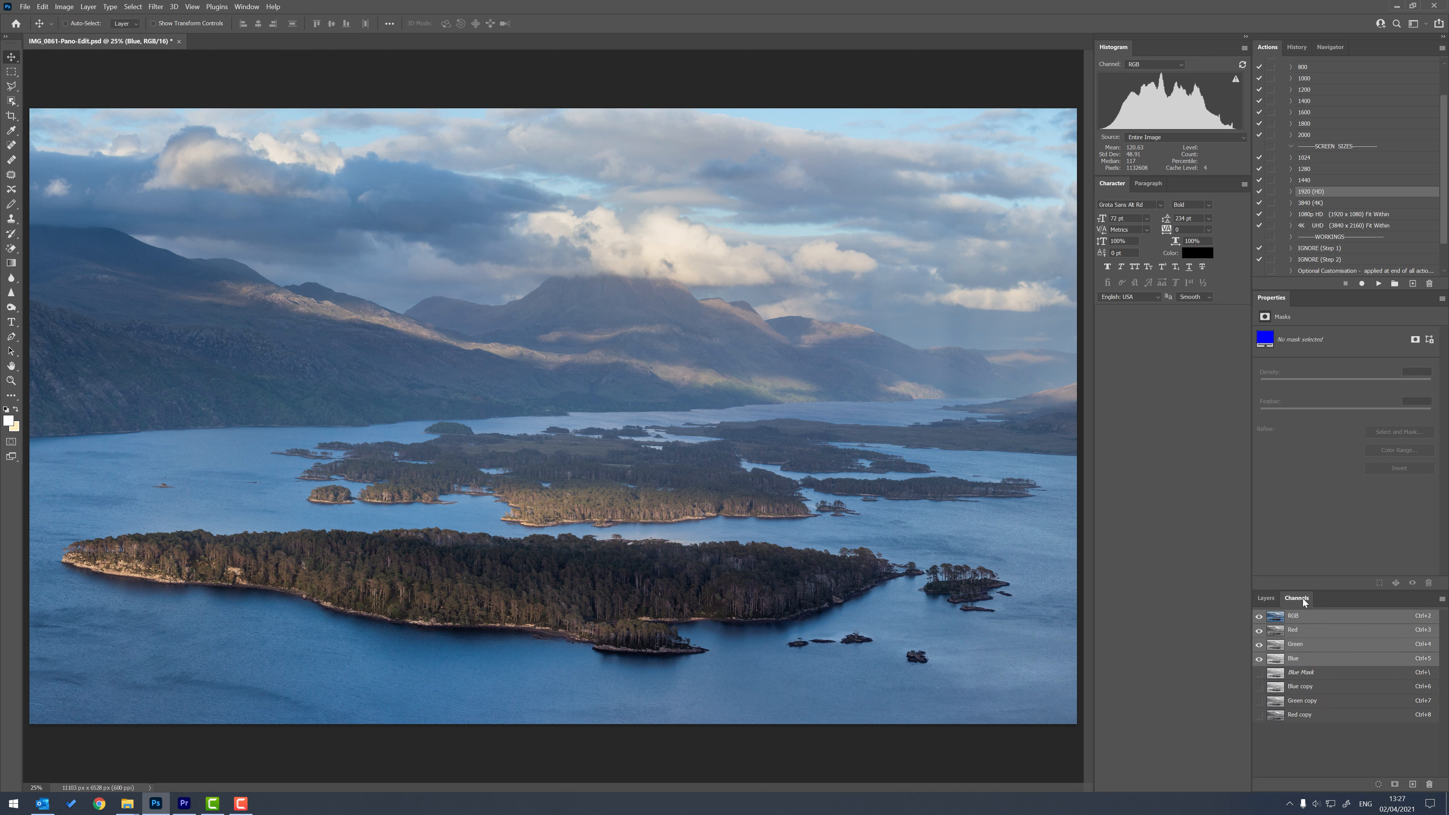
pyautogui.click(1298, 631)
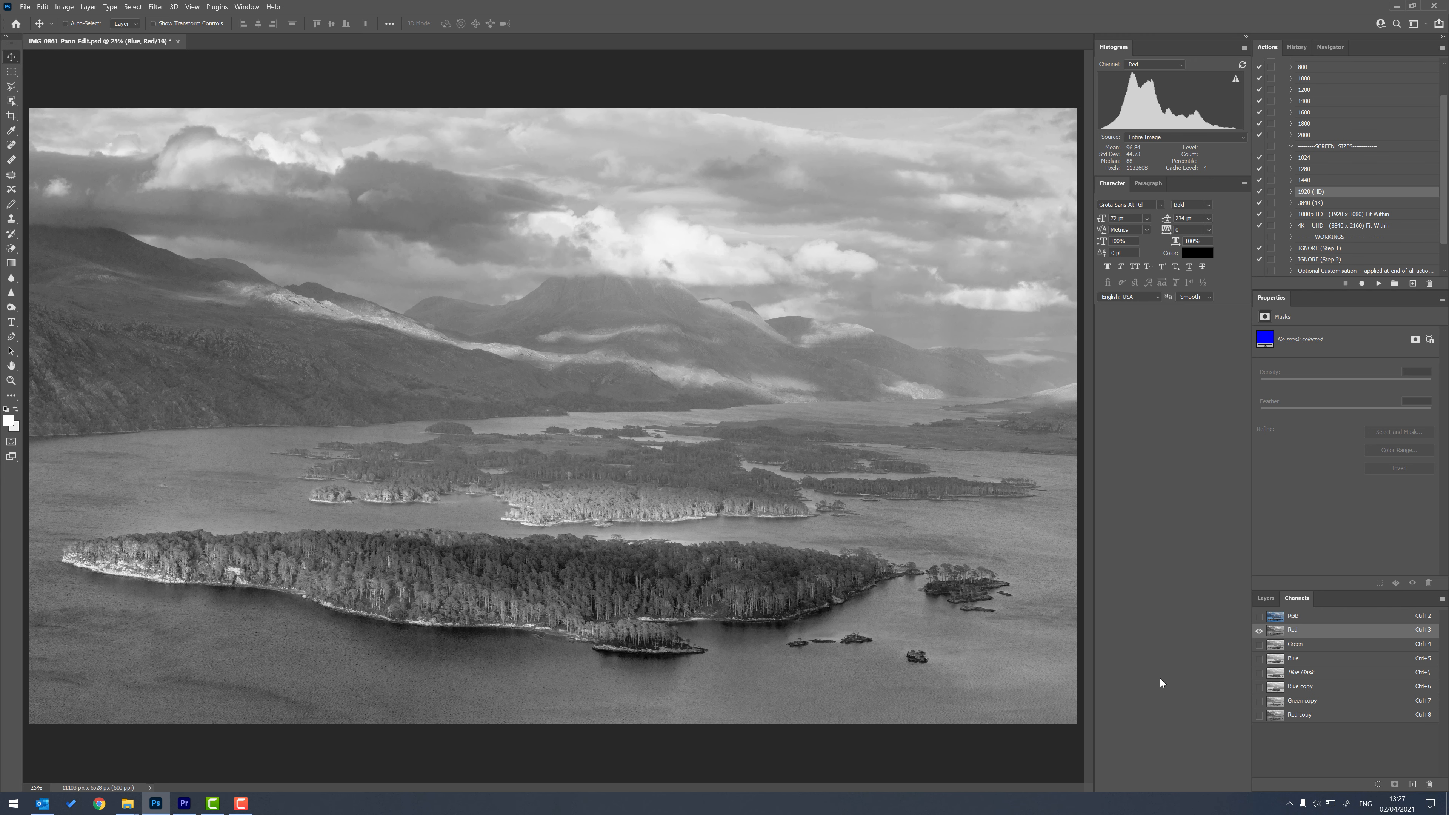
pyautogui.click(1297, 648)
pyautogui.click(1297, 660)
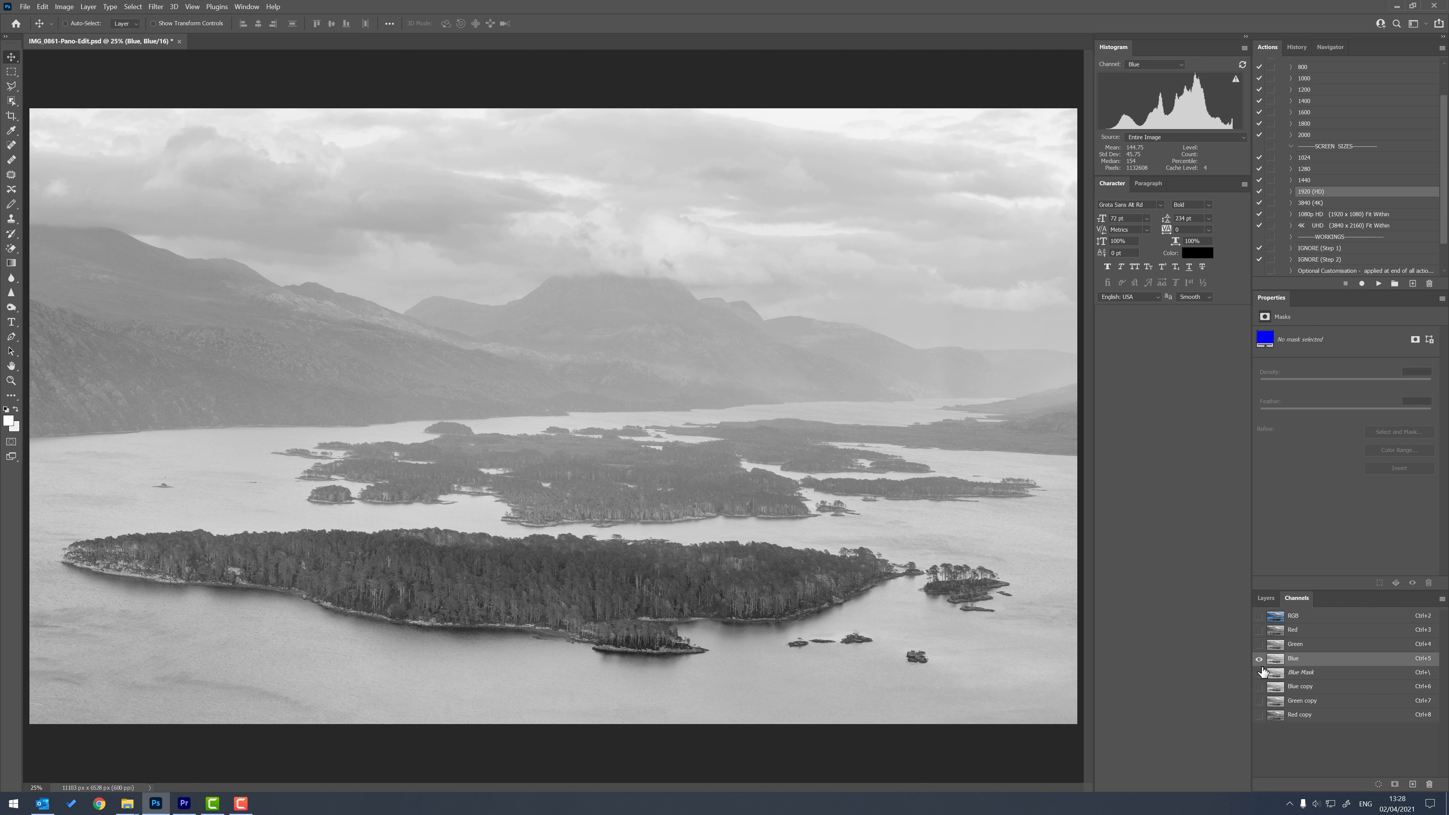
pyautogui.click(1298, 645)
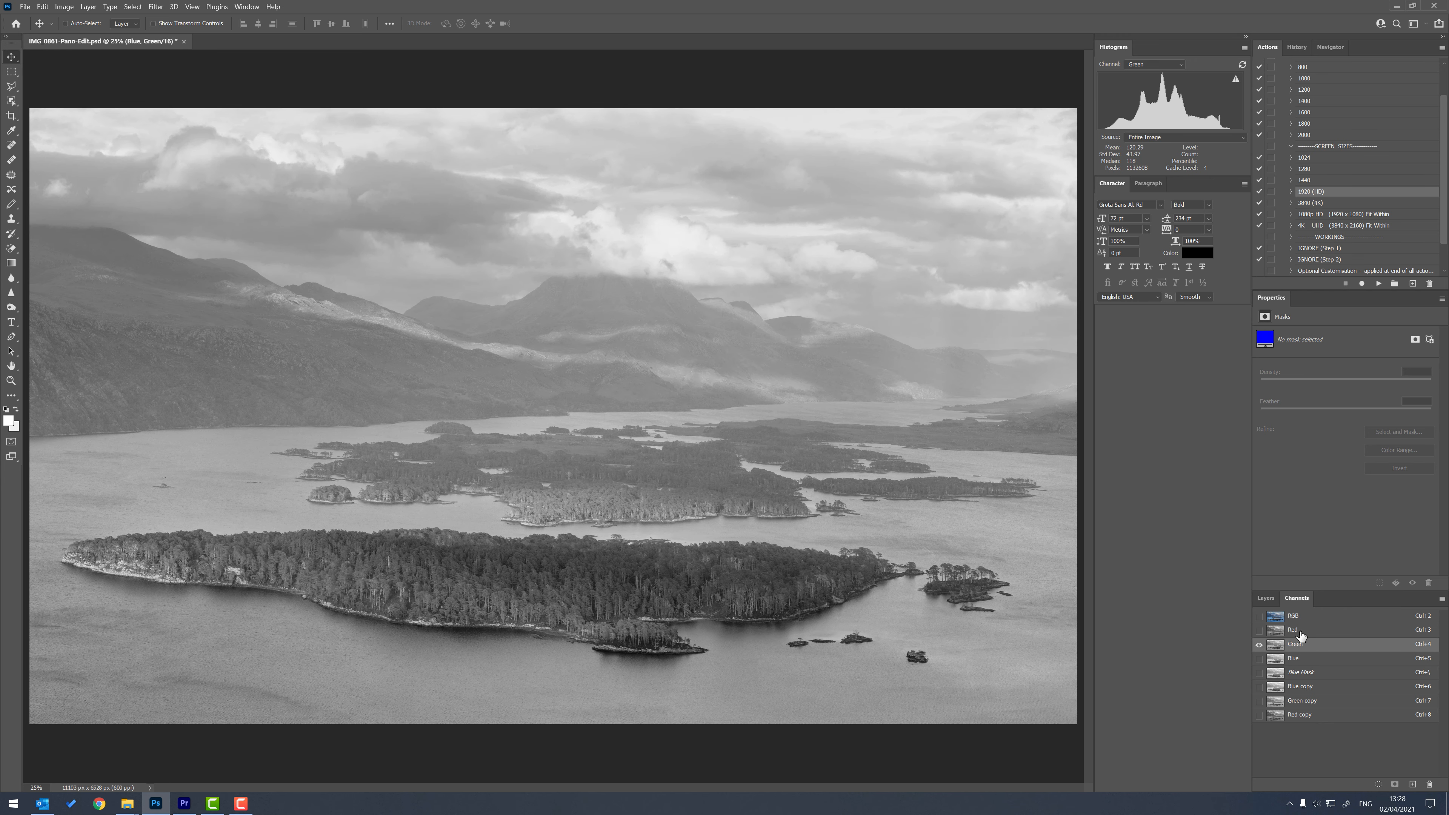
pyautogui.click(1301, 633)
pyautogui.click(1298, 616)
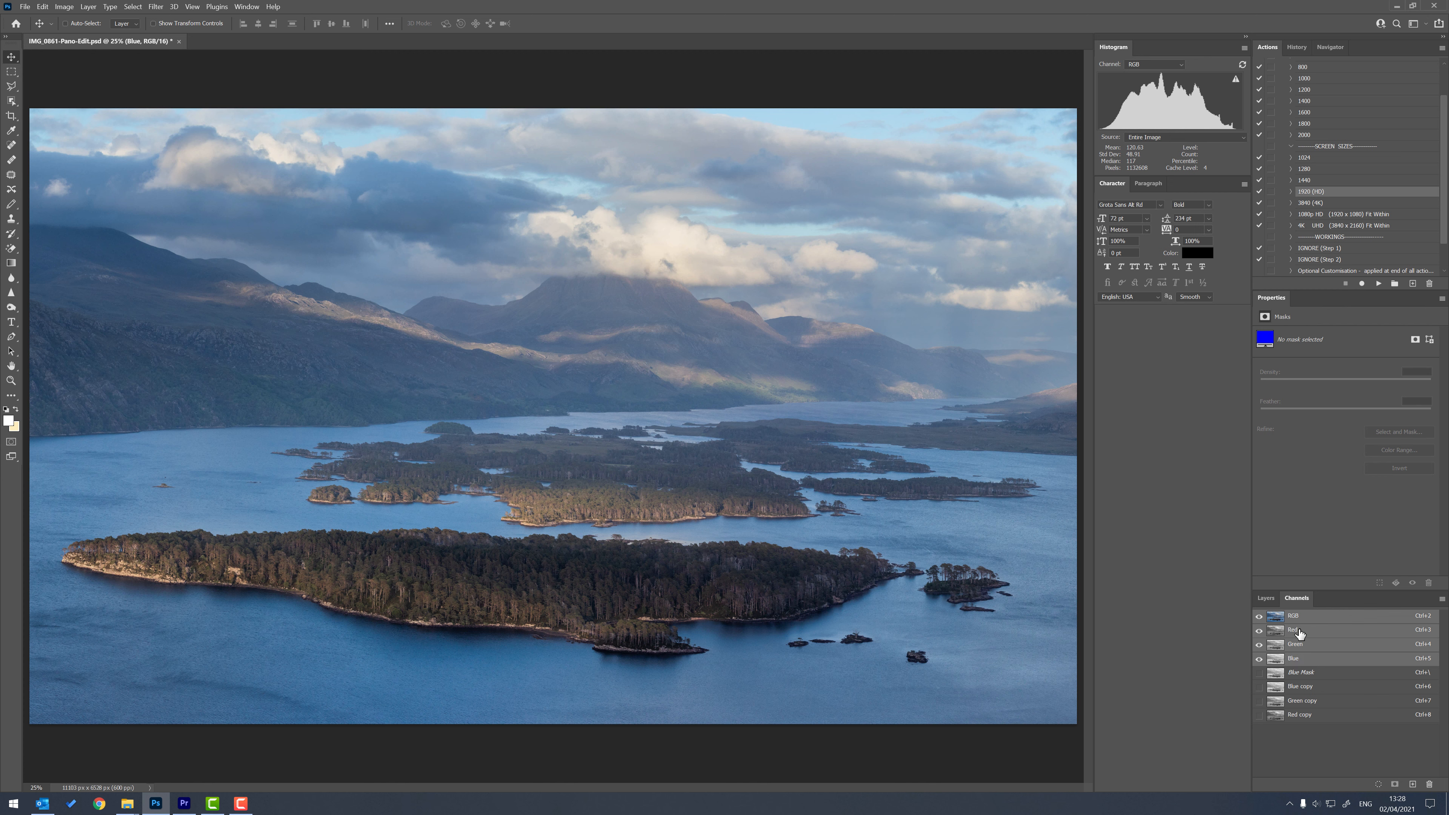
pyautogui.click(1266, 598)
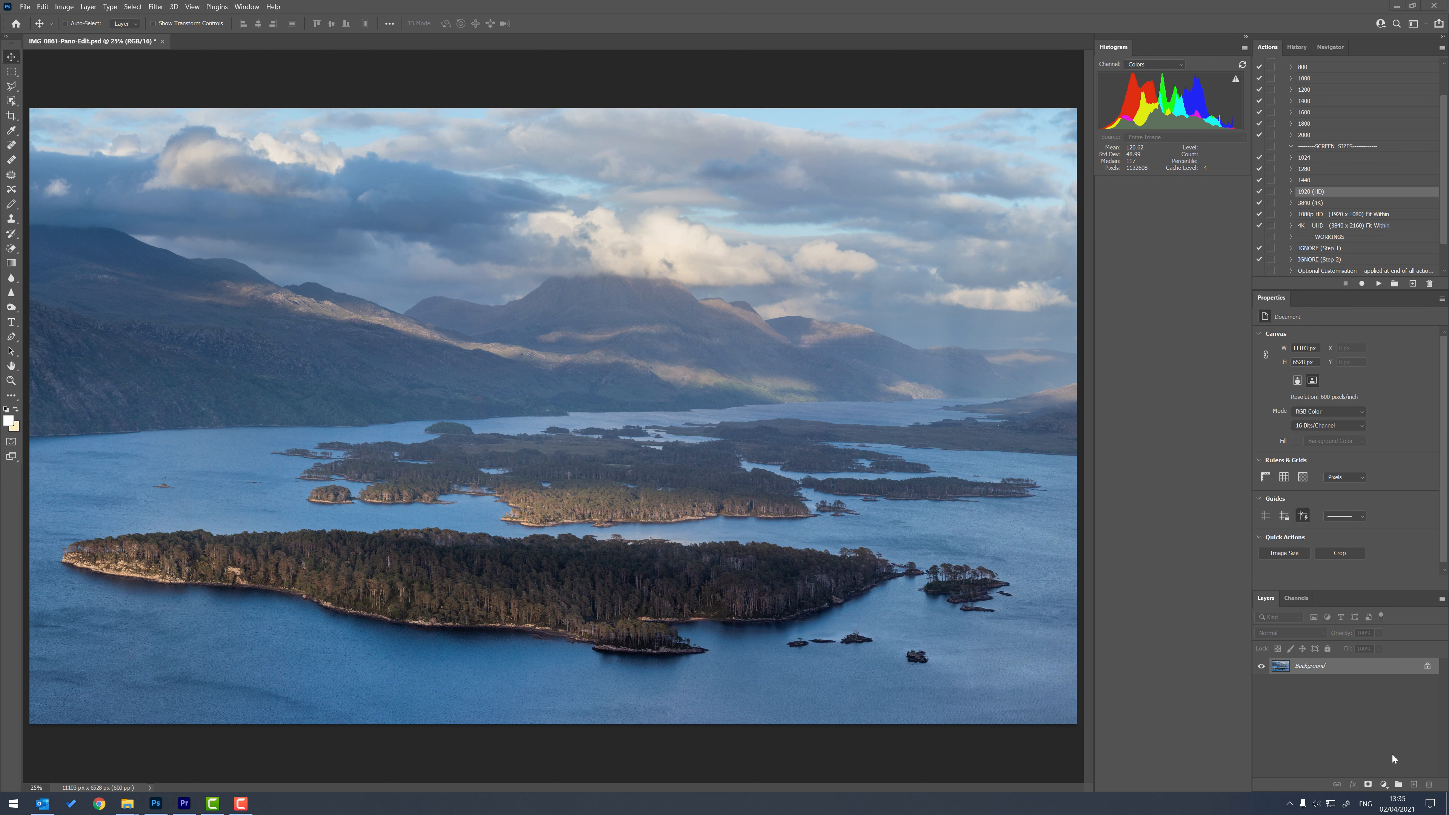
# Add a Curves adjustment layer above the Background layer.
pyautogui.click(1384, 785)
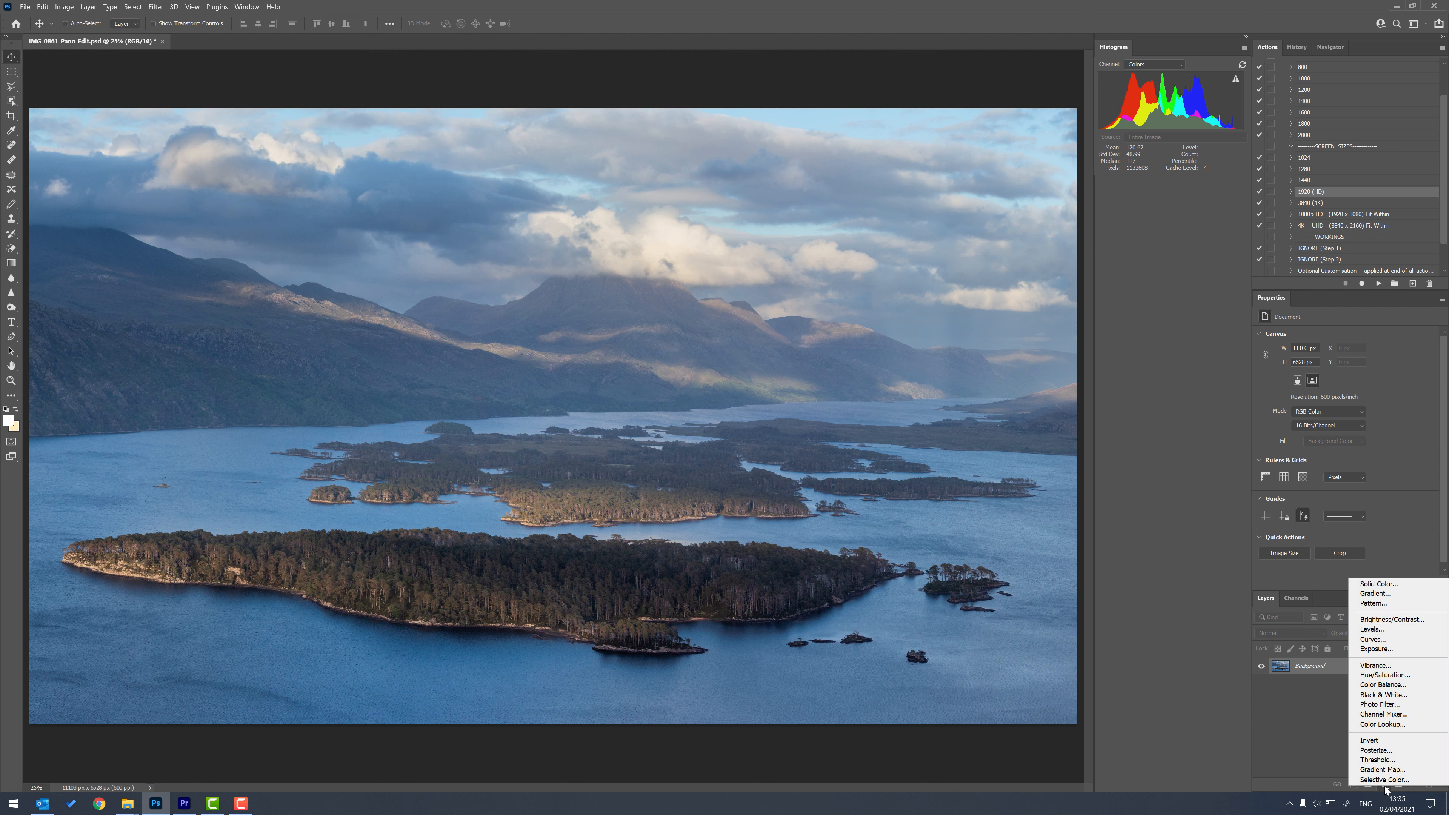
pyautogui.click(1374, 640)
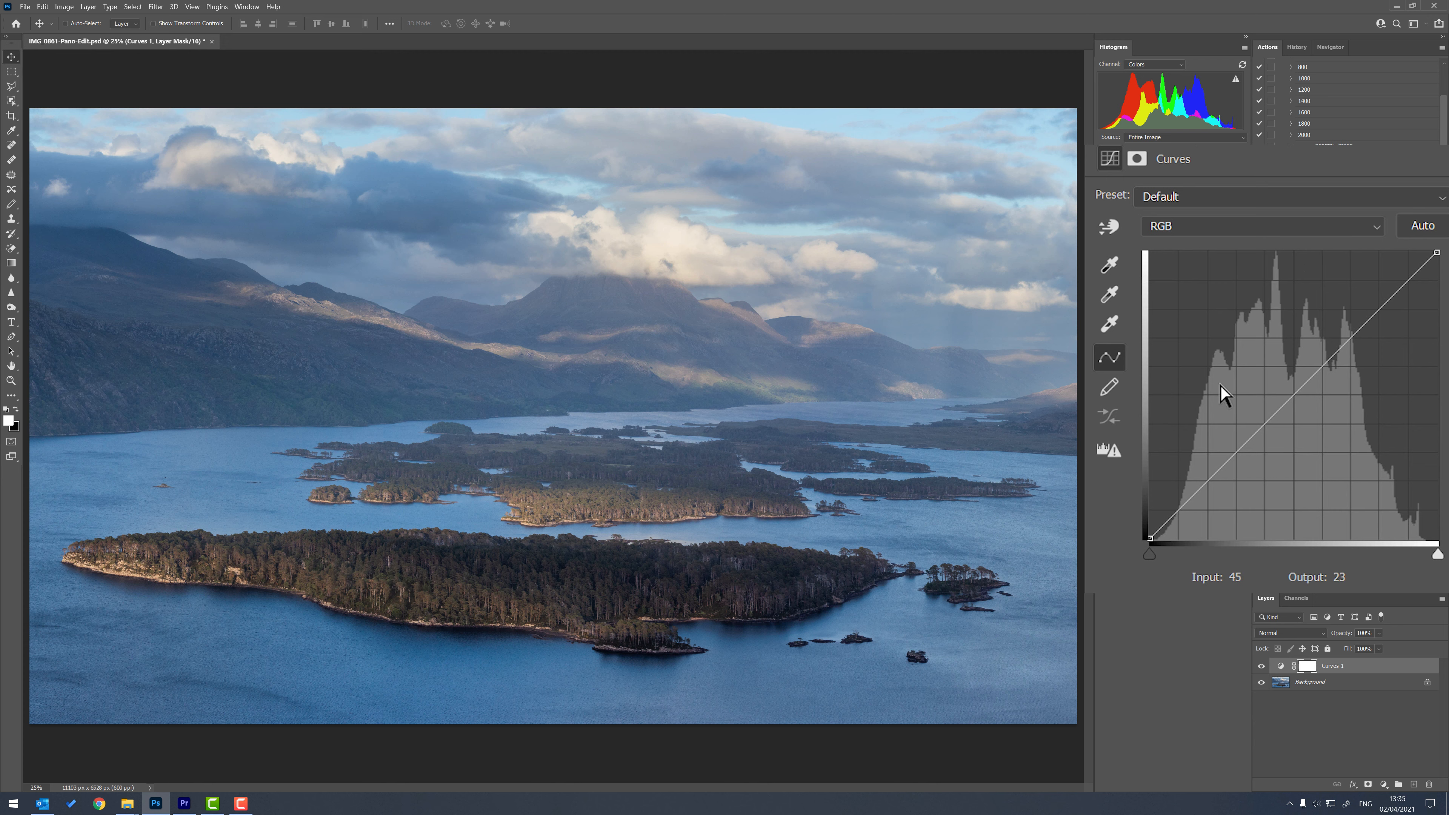
# Inspect the Red, Green and Blue channel histograms of the Curves adjustment in turn.
pyautogui.click(1377, 227)
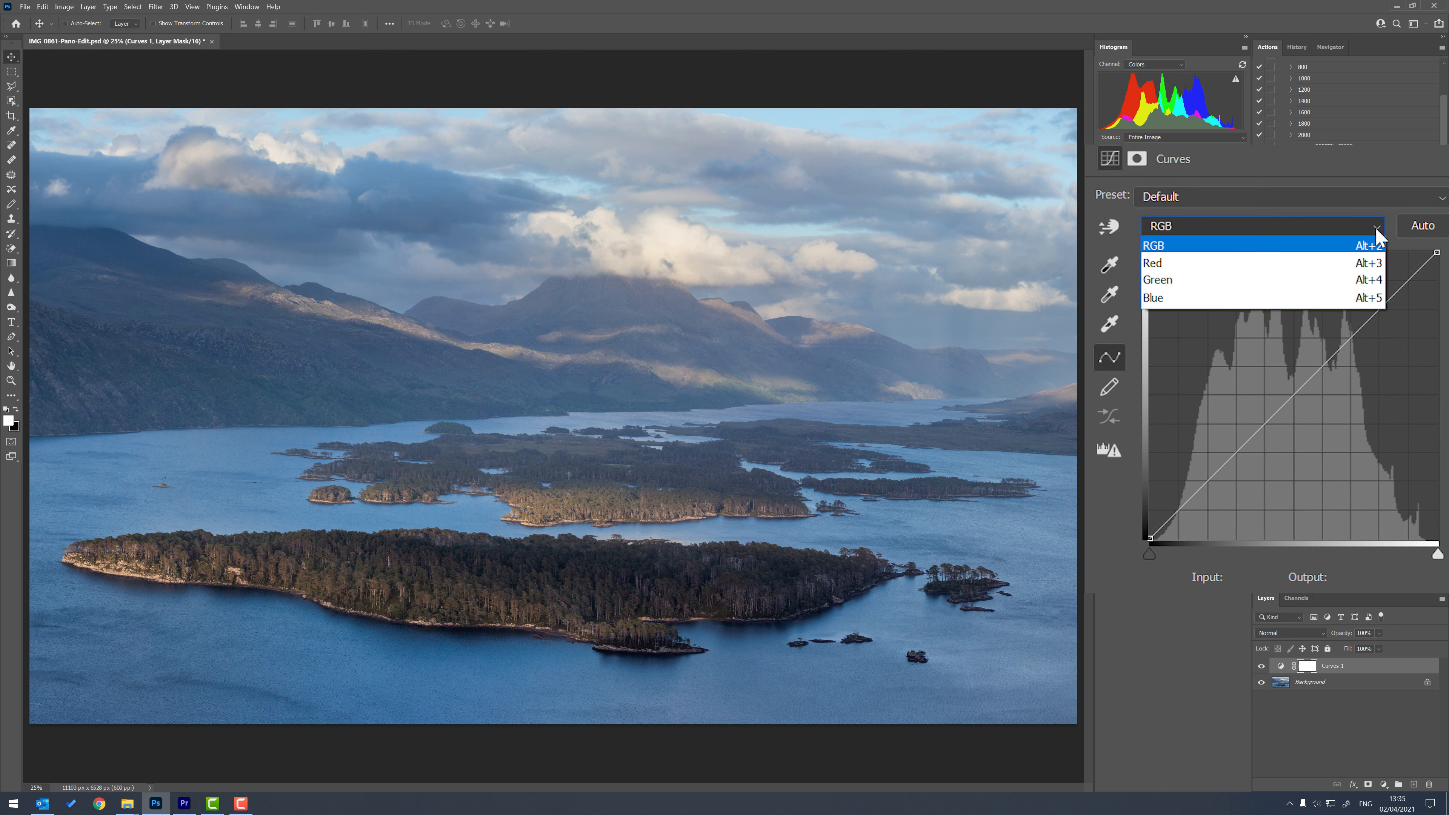
pyautogui.click(1311, 273)
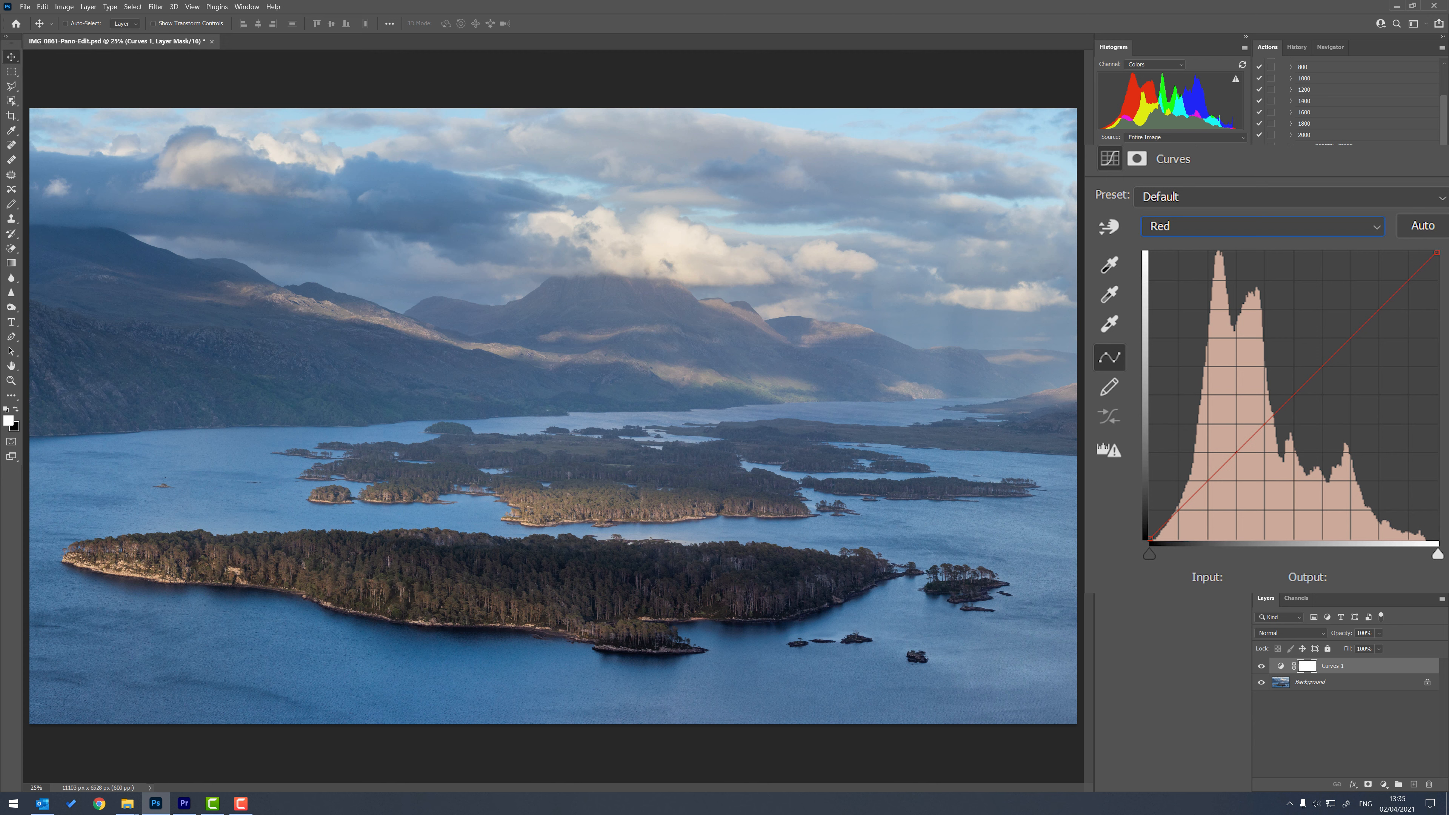
pyautogui.click(1376, 227)
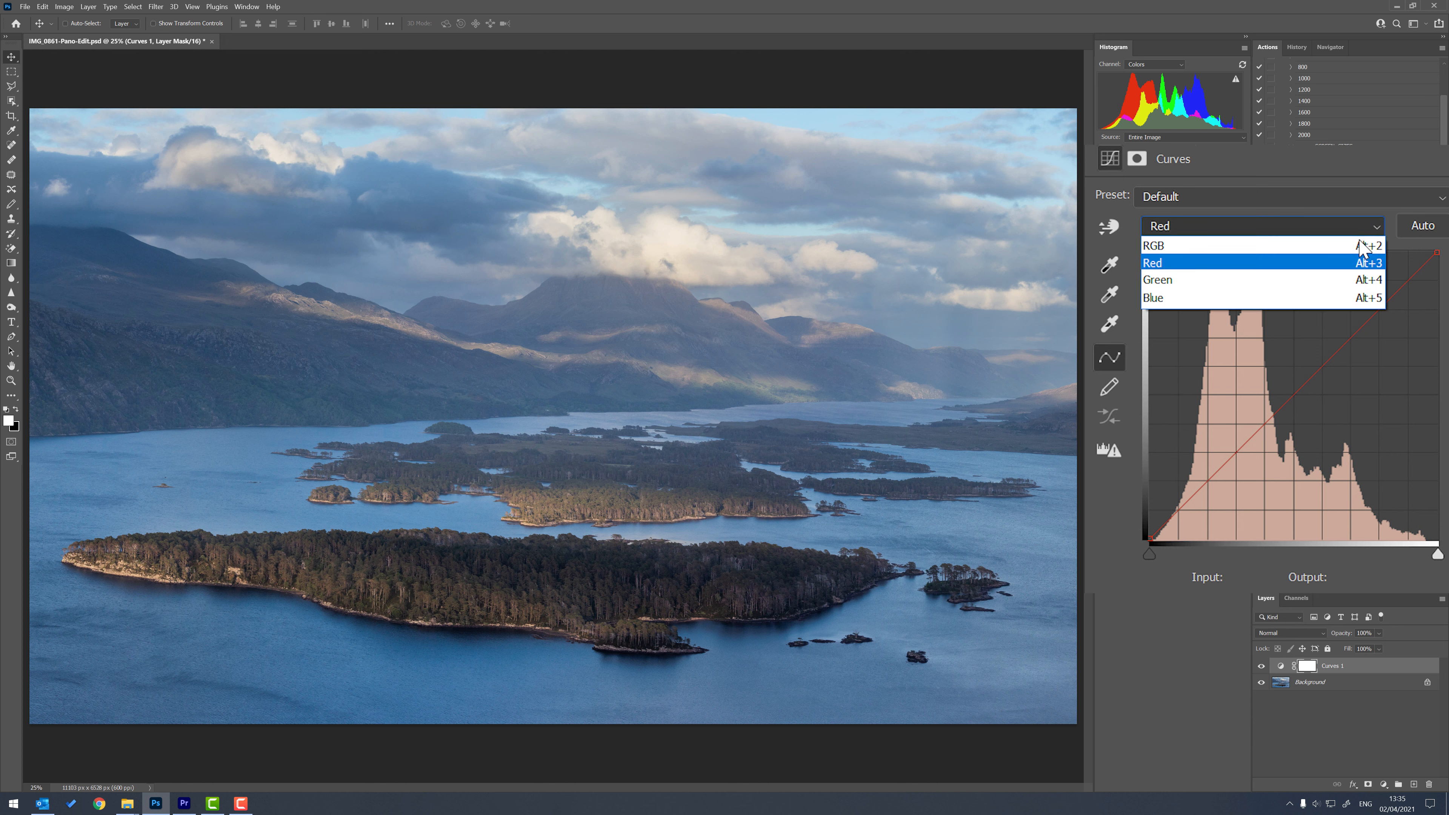
pyautogui.click(1315, 285)
pyautogui.click(1376, 227)
pyautogui.click(1342, 298)
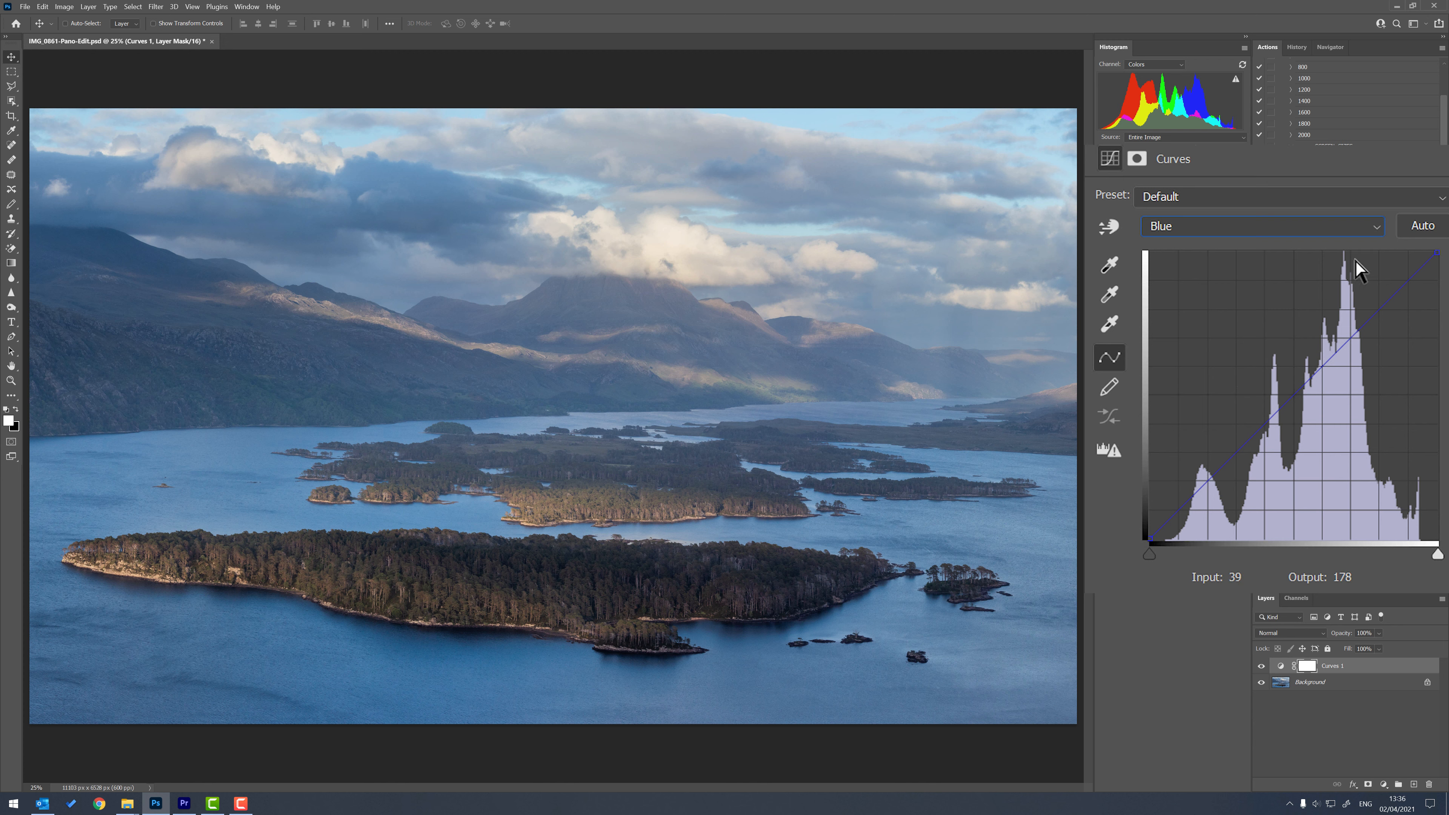
# Try an S-curve on the Red channel with raised highlights and a shadow point at input 78, output 45, then remove both points.
pyautogui.click(1378, 227)
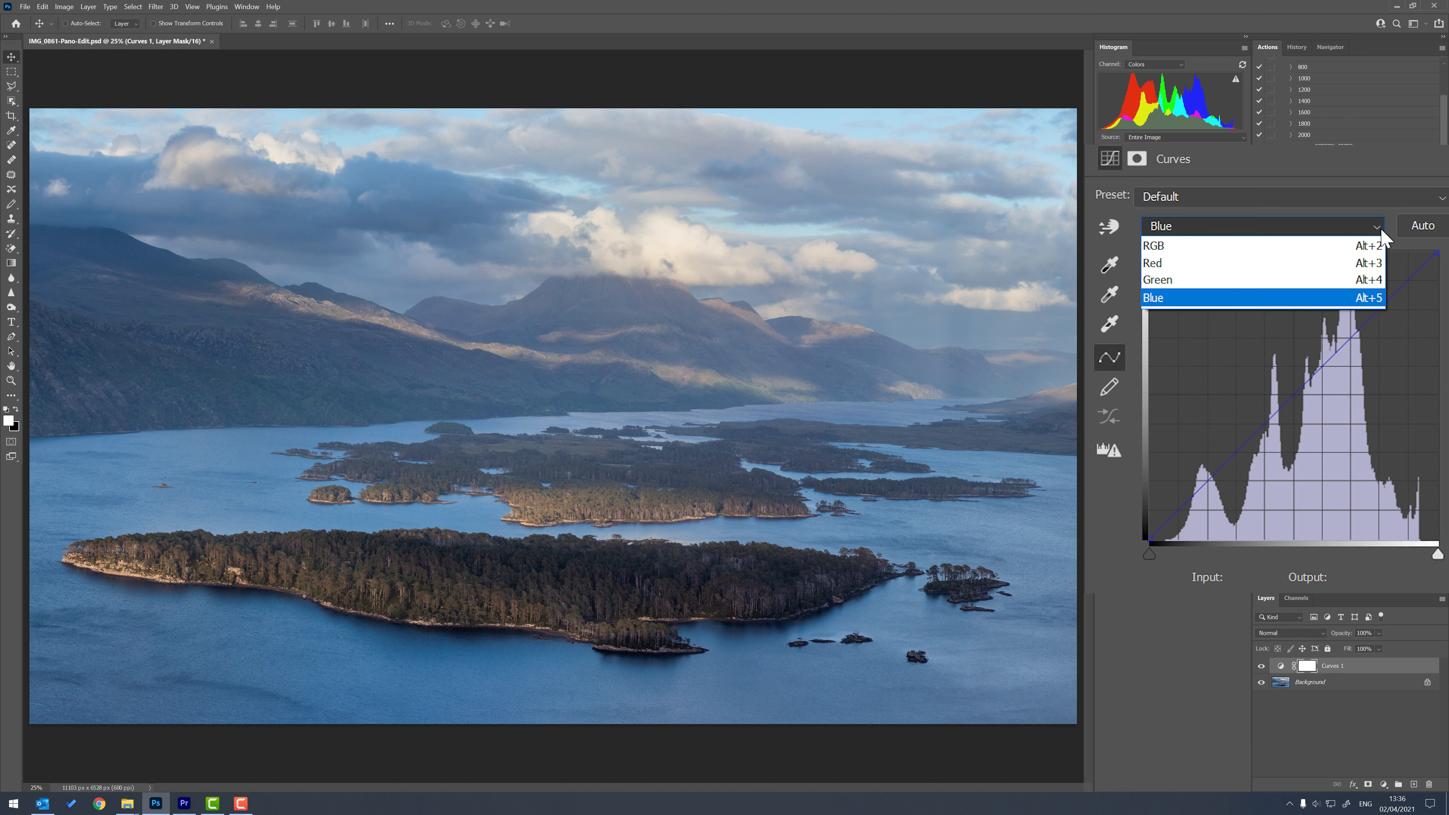
pyautogui.click(1313, 265)
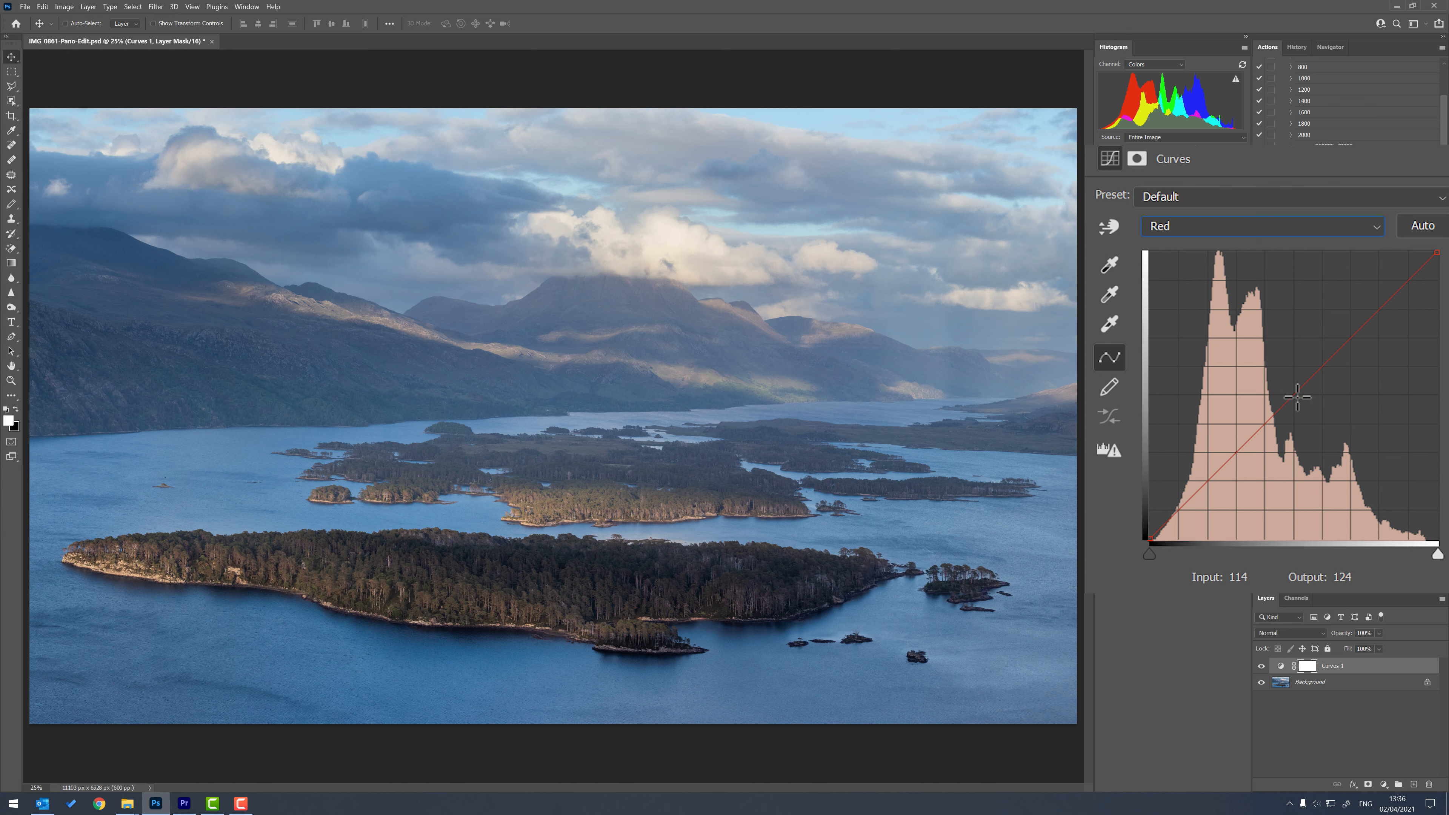
pyautogui.moveTo(1296, 393); pyautogui.dragTo(1270, 357)
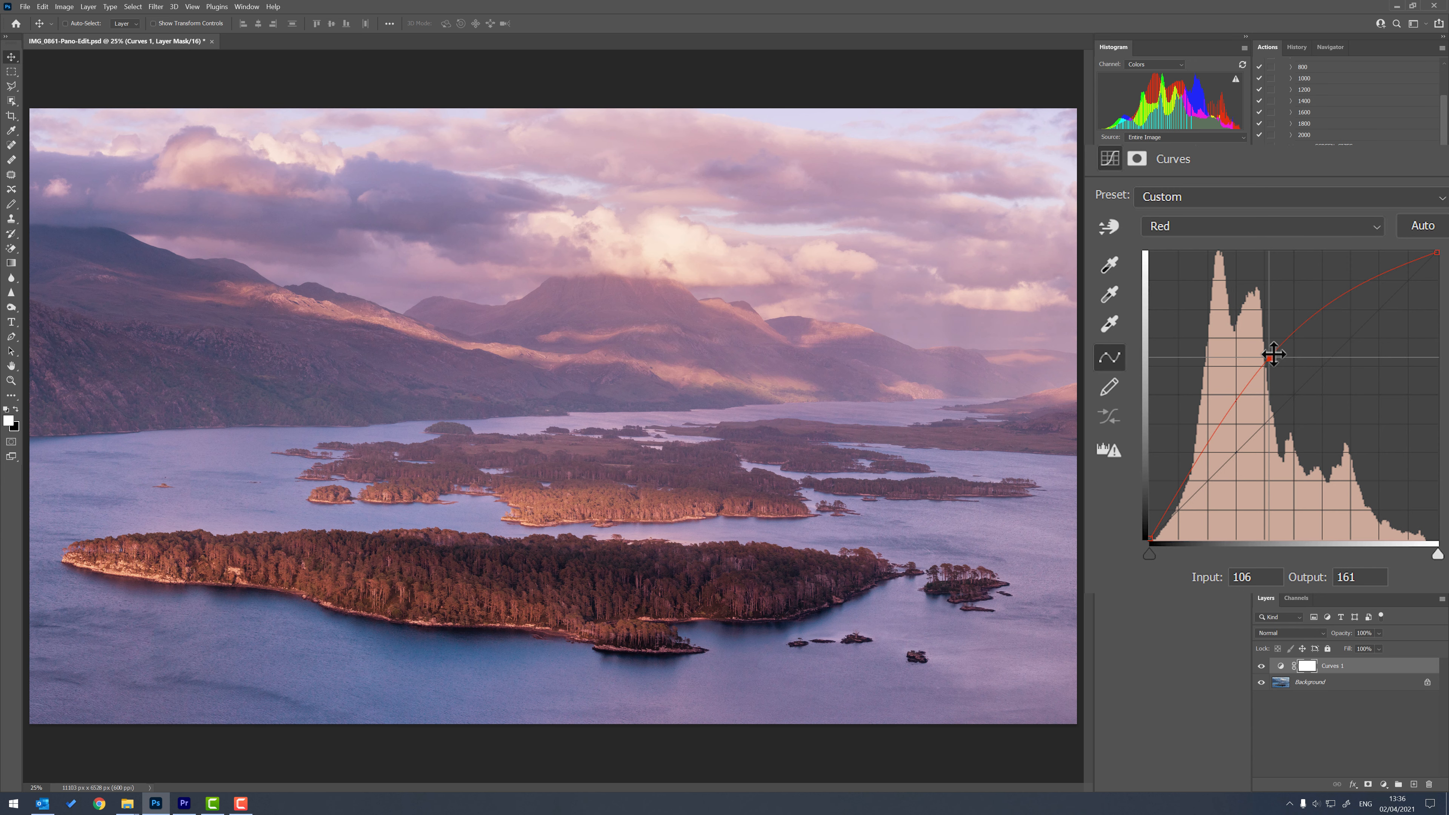
pyautogui.moveTo(1271, 360); pyautogui.dragTo(1339, 302)
pyautogui.moveTo(1226, 438); pyautogui.dragTo(1238, 488)
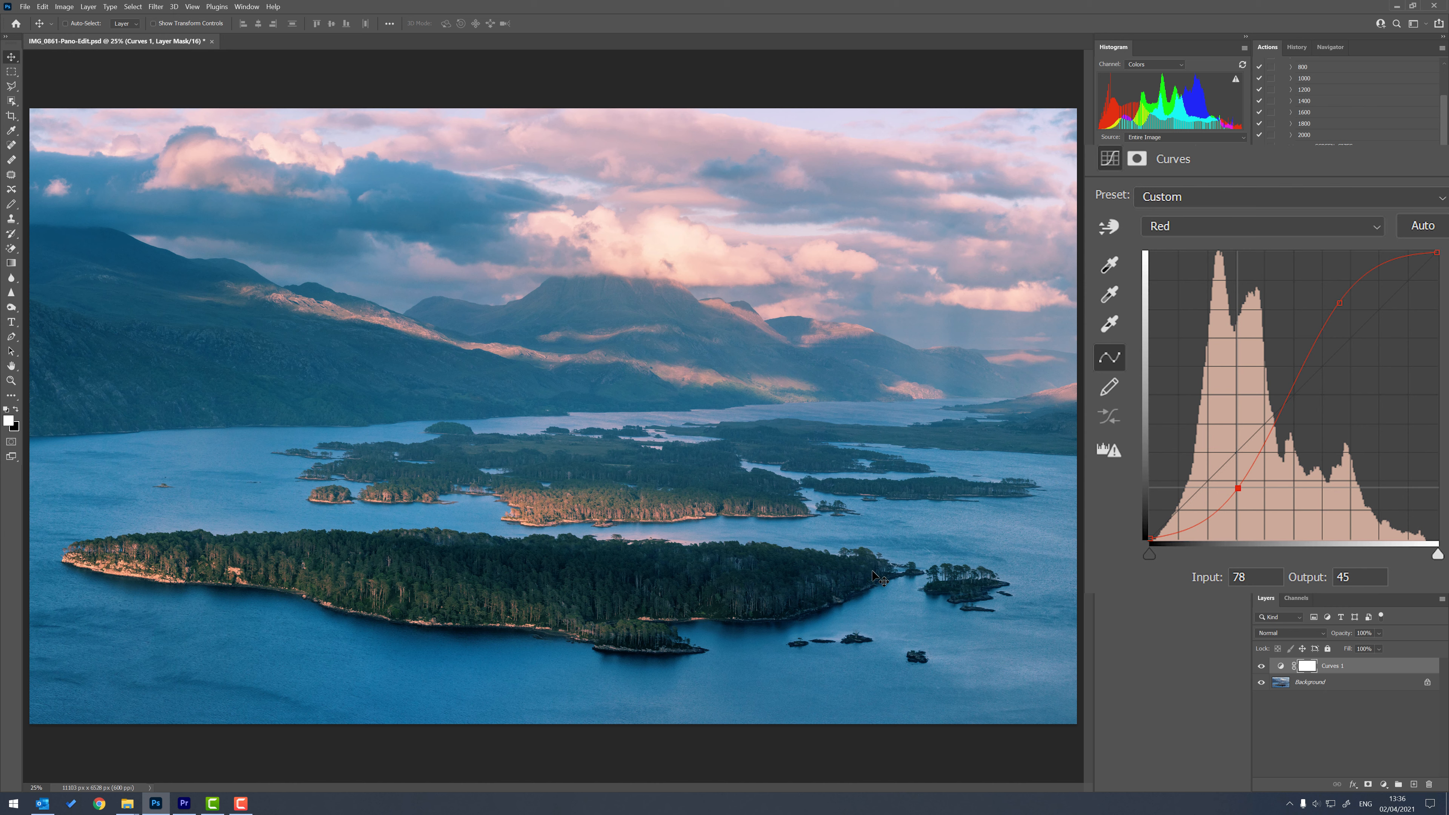
pyautogui.moveTo(1248, 488); pyautogui.dragTo(1170, 571)
pyautogui.moveTo(1341, 302); pyautogui.dragTo(1381, 228)
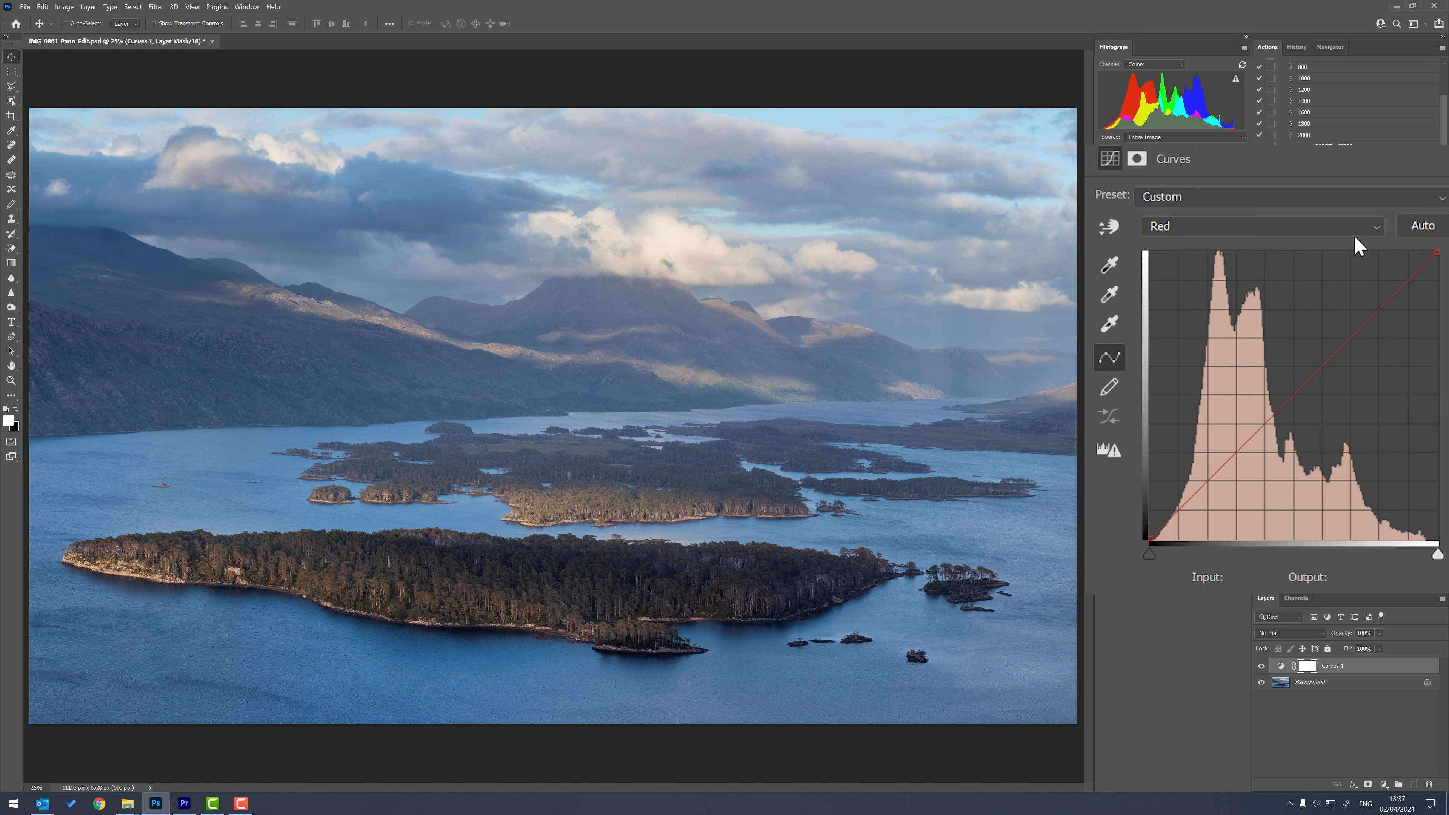
# Try the Green channel curve raised to input 92, output 163, and lowered to input 170, output 78, then remove the point.
pyautogui.click(1375, 227)
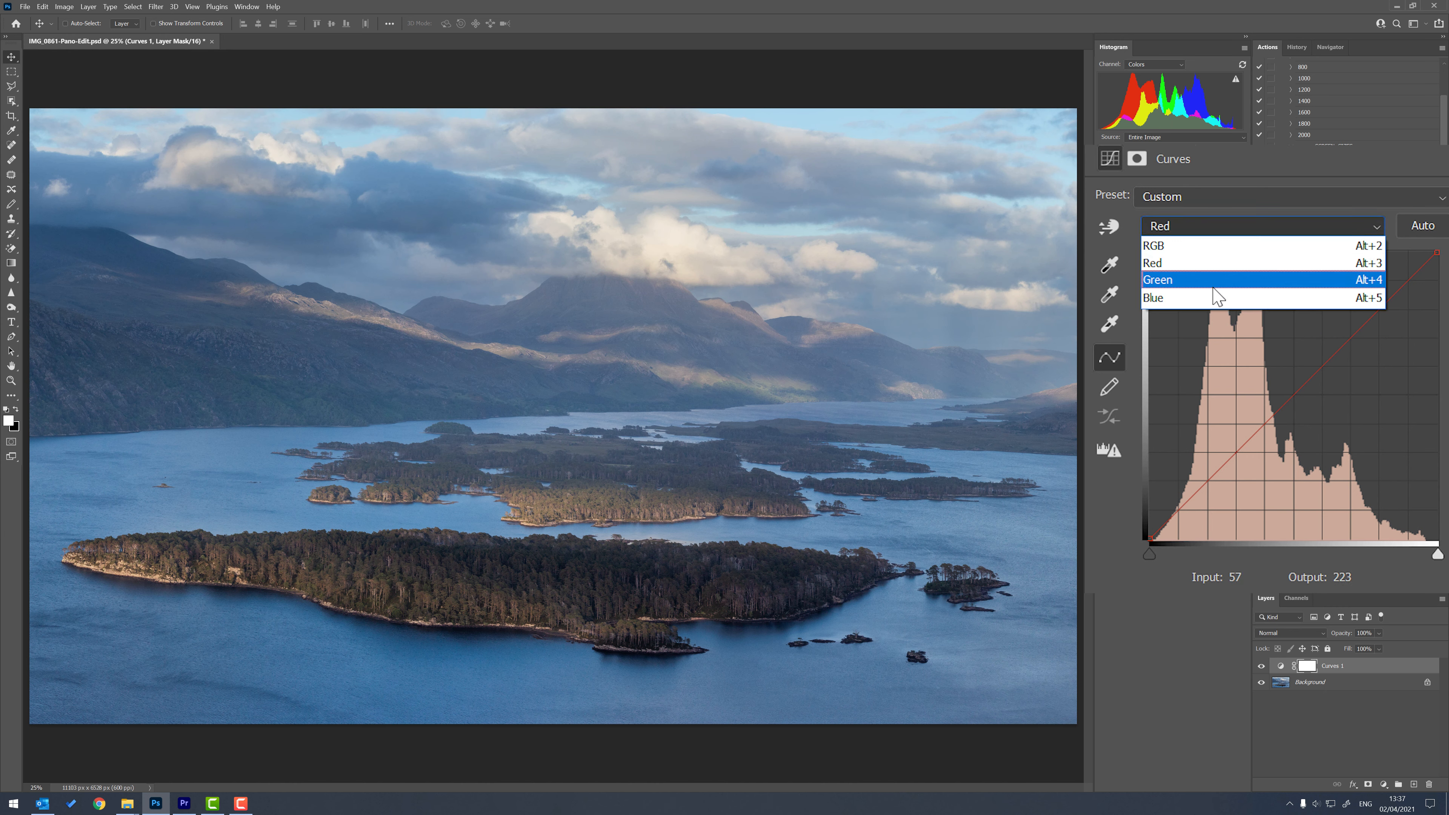
pyautogui.click(1191, 281)
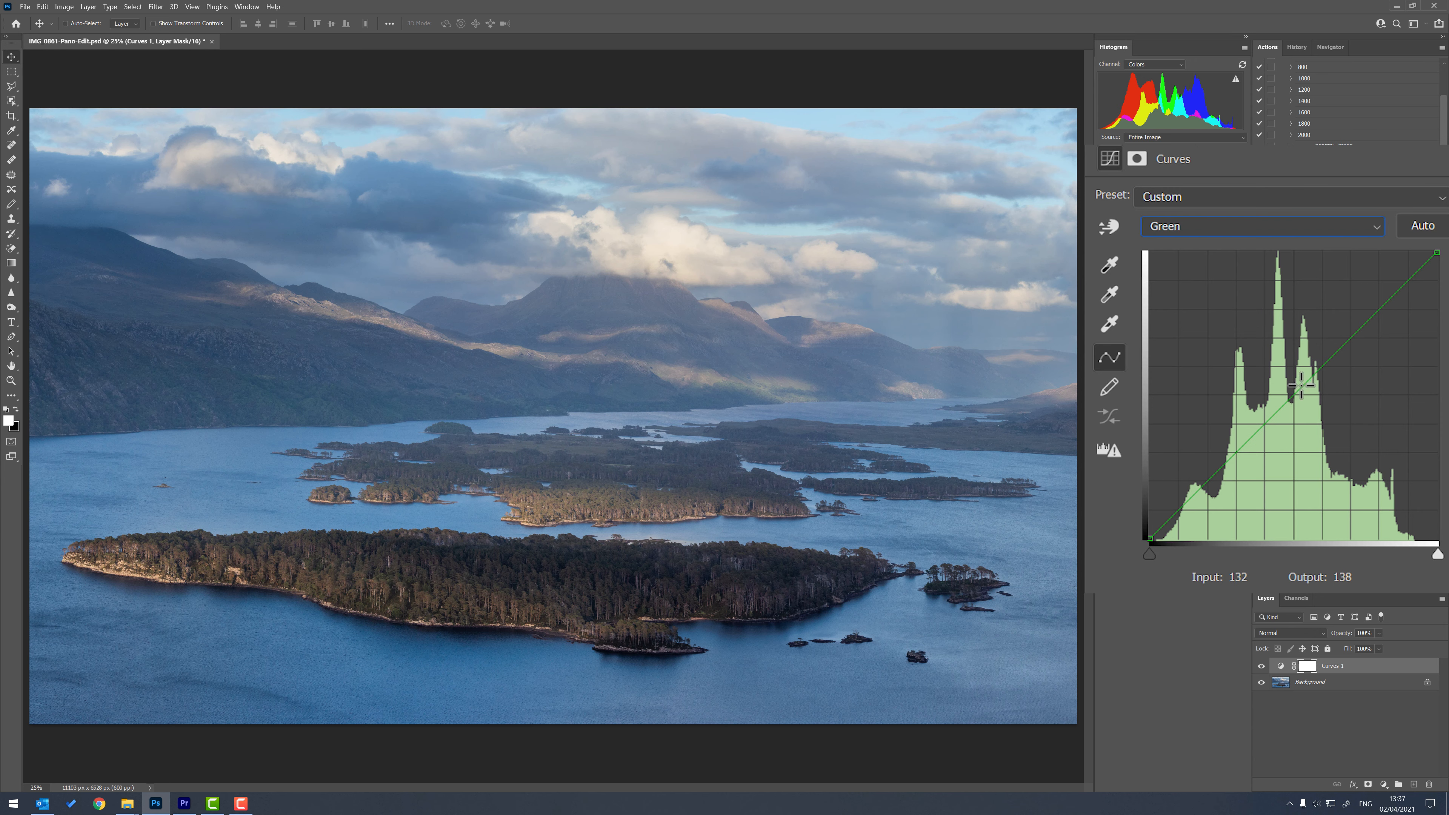
pyautogui.moveTo(1291, 393); pyautogui.dragTo(1253, 356)
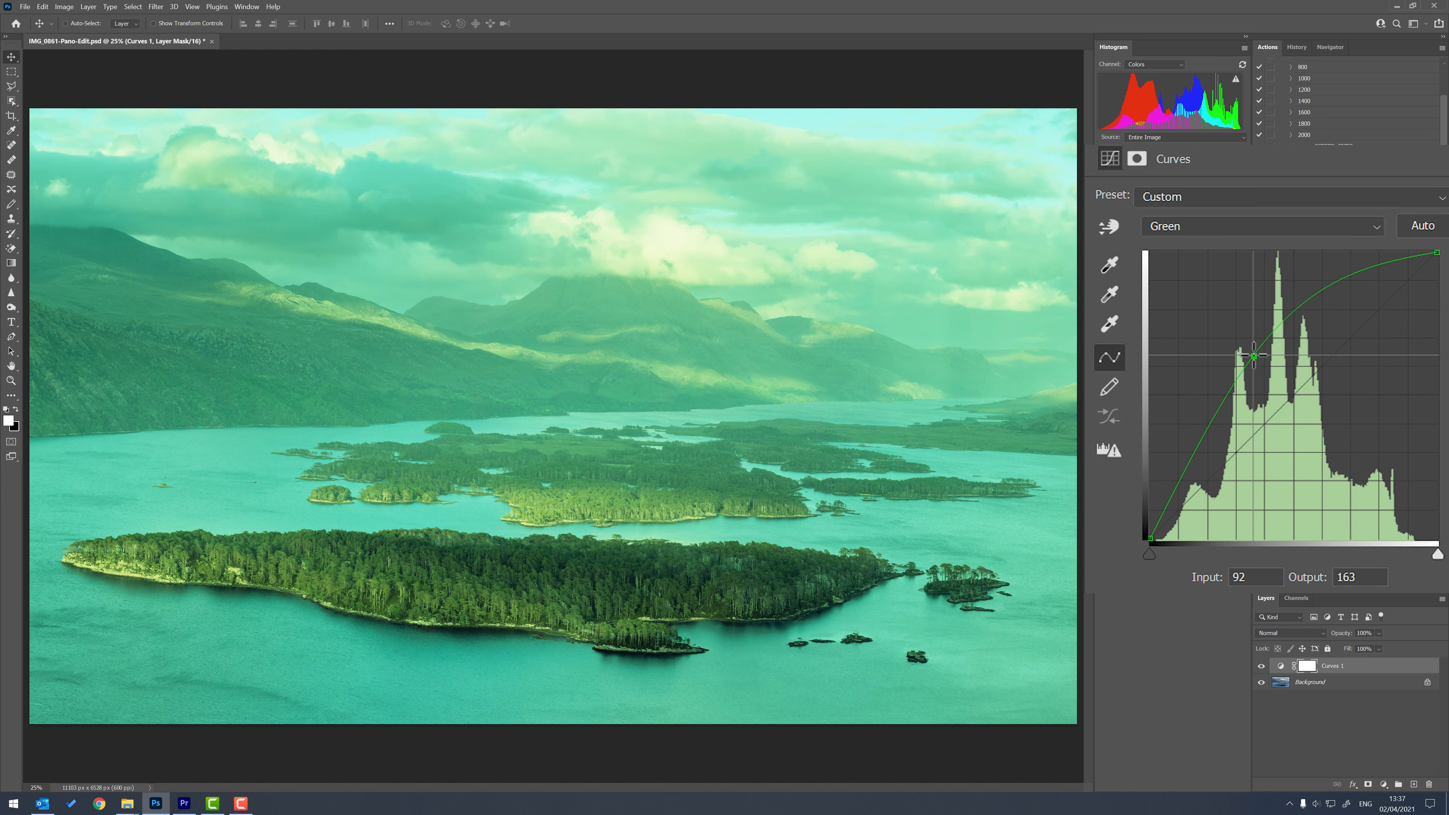
pyautogui.moveTo(1254, 356); pyautogui.dragTo(1342, 451)
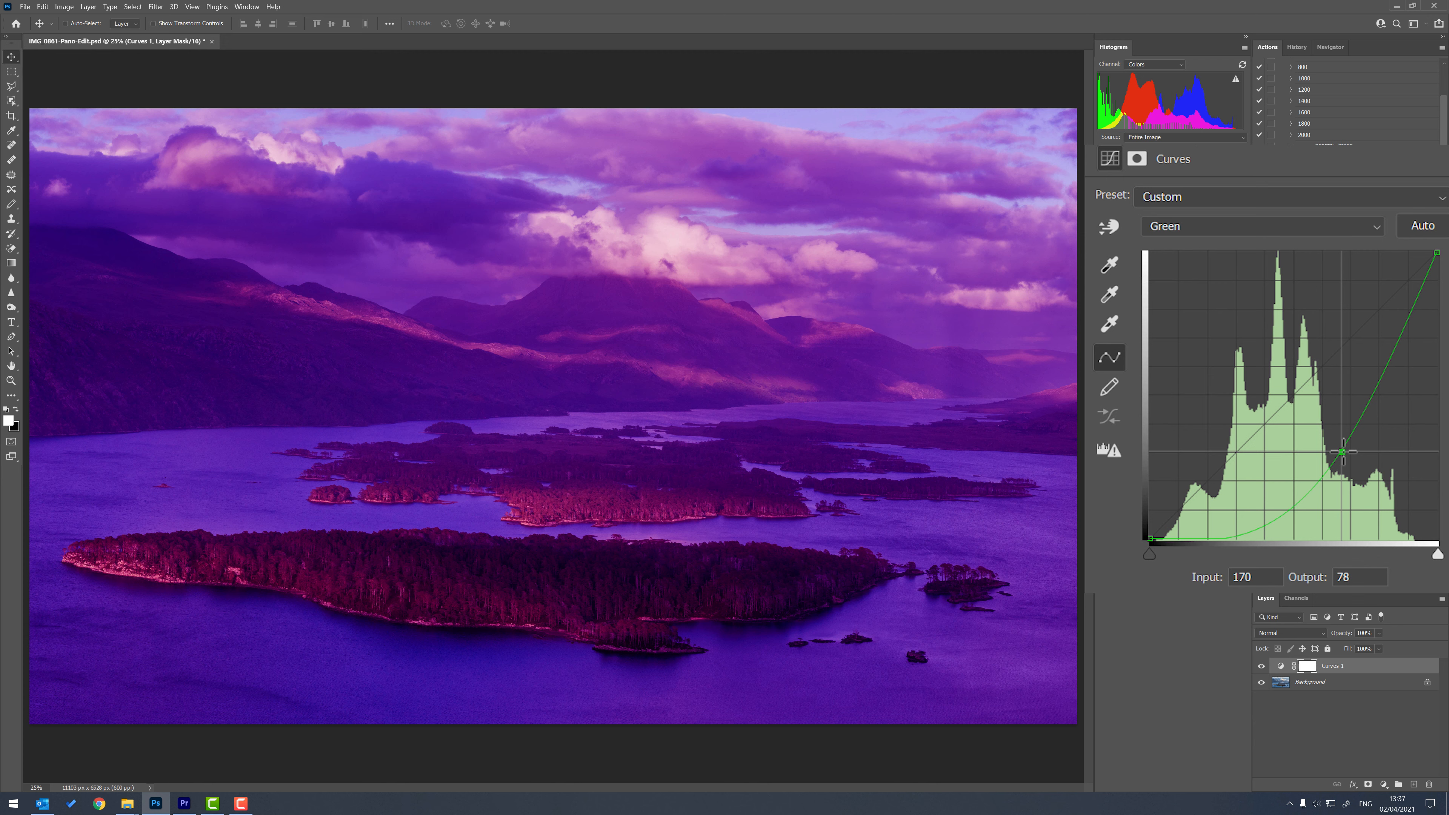
pyautogui.moveTo(1343, 451); pyautogui.dragTo(1368, 232)
# Raise the Blue channel's curve with a midtone point at input 96, output 176.
pyautogui.click(1377, 228)
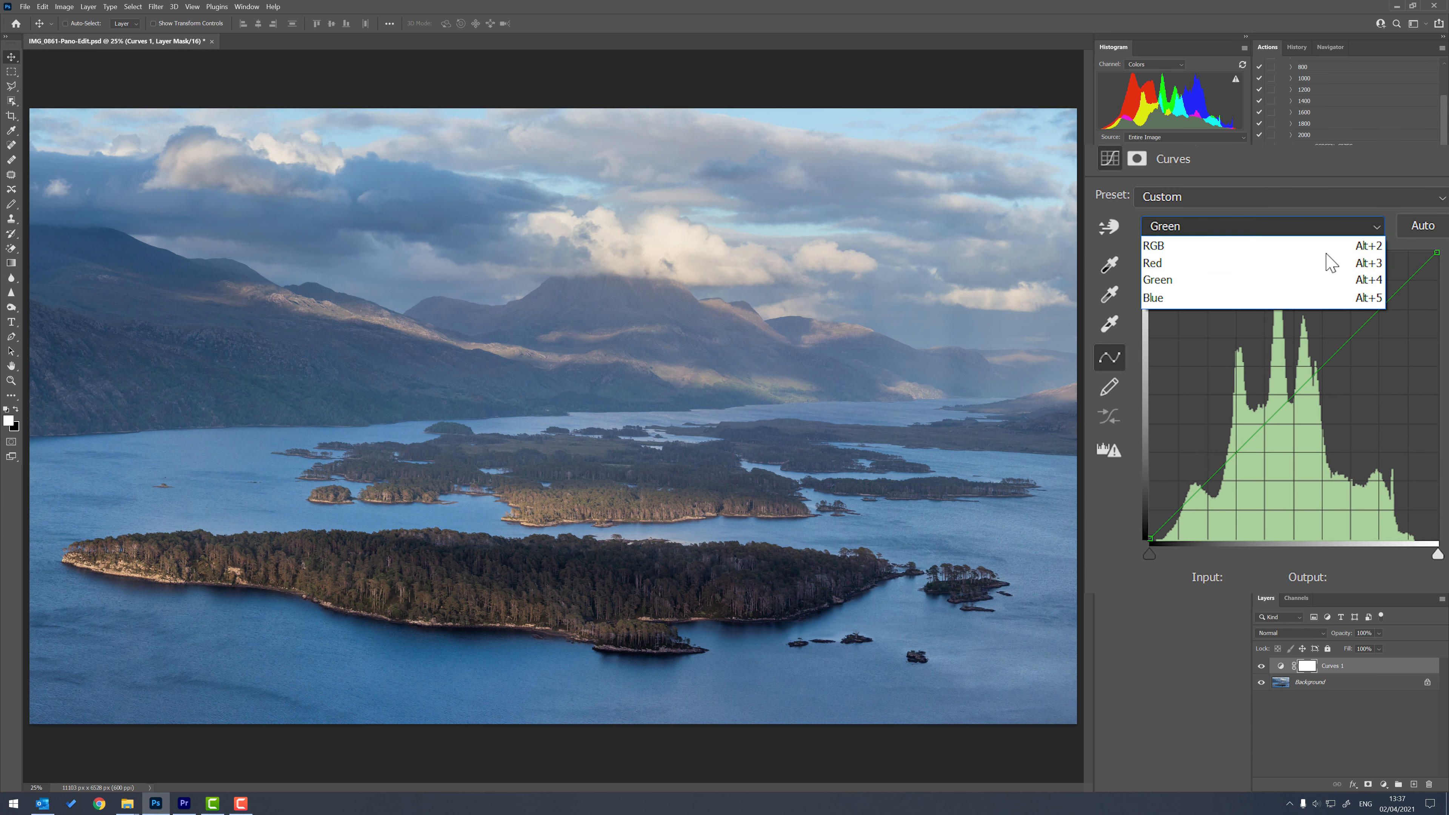
pyautogui.click(1236, 297)
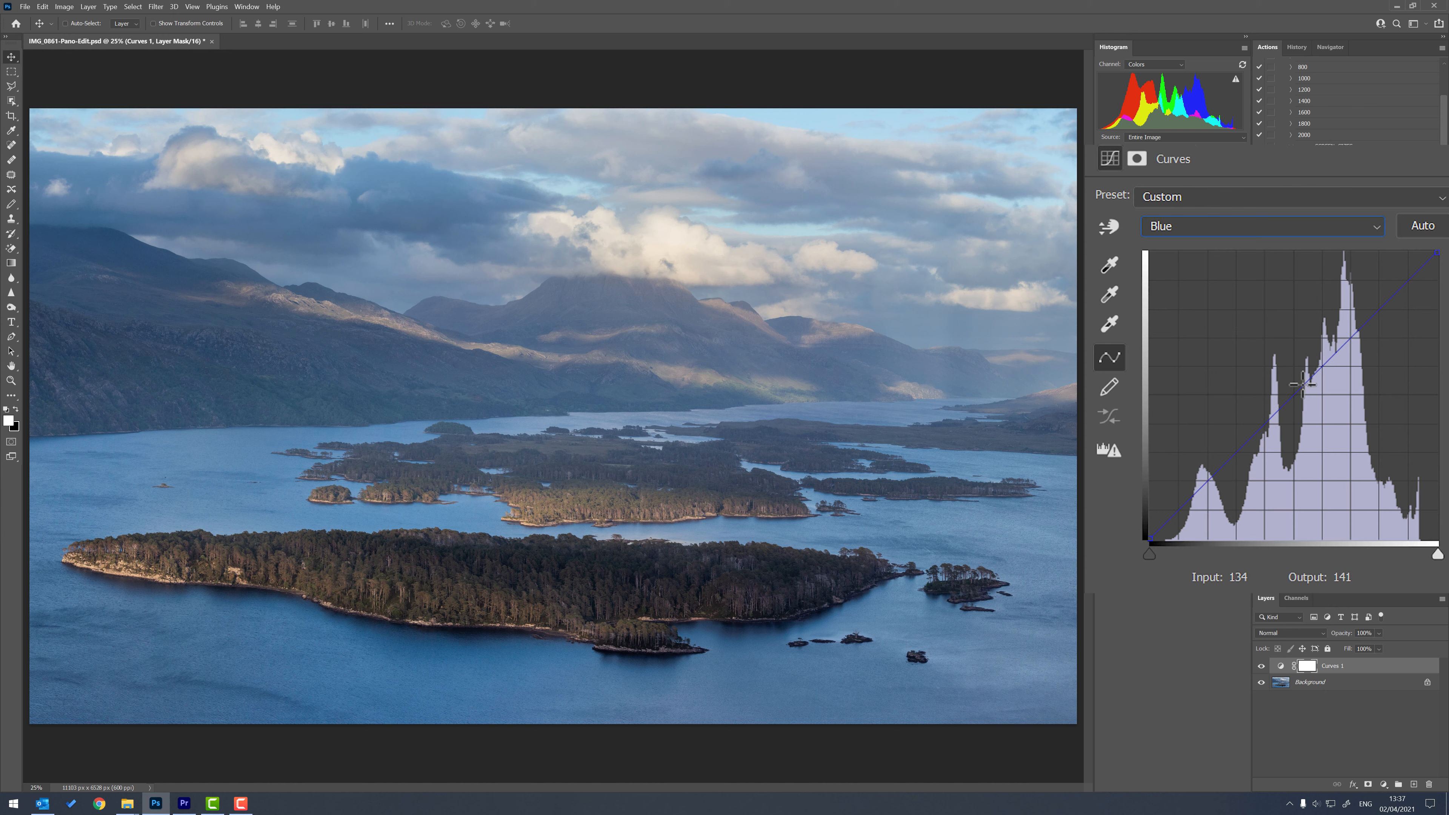
pyautogui.moveTo(1298, 388); pyautogui.dragTo(1259, 339)
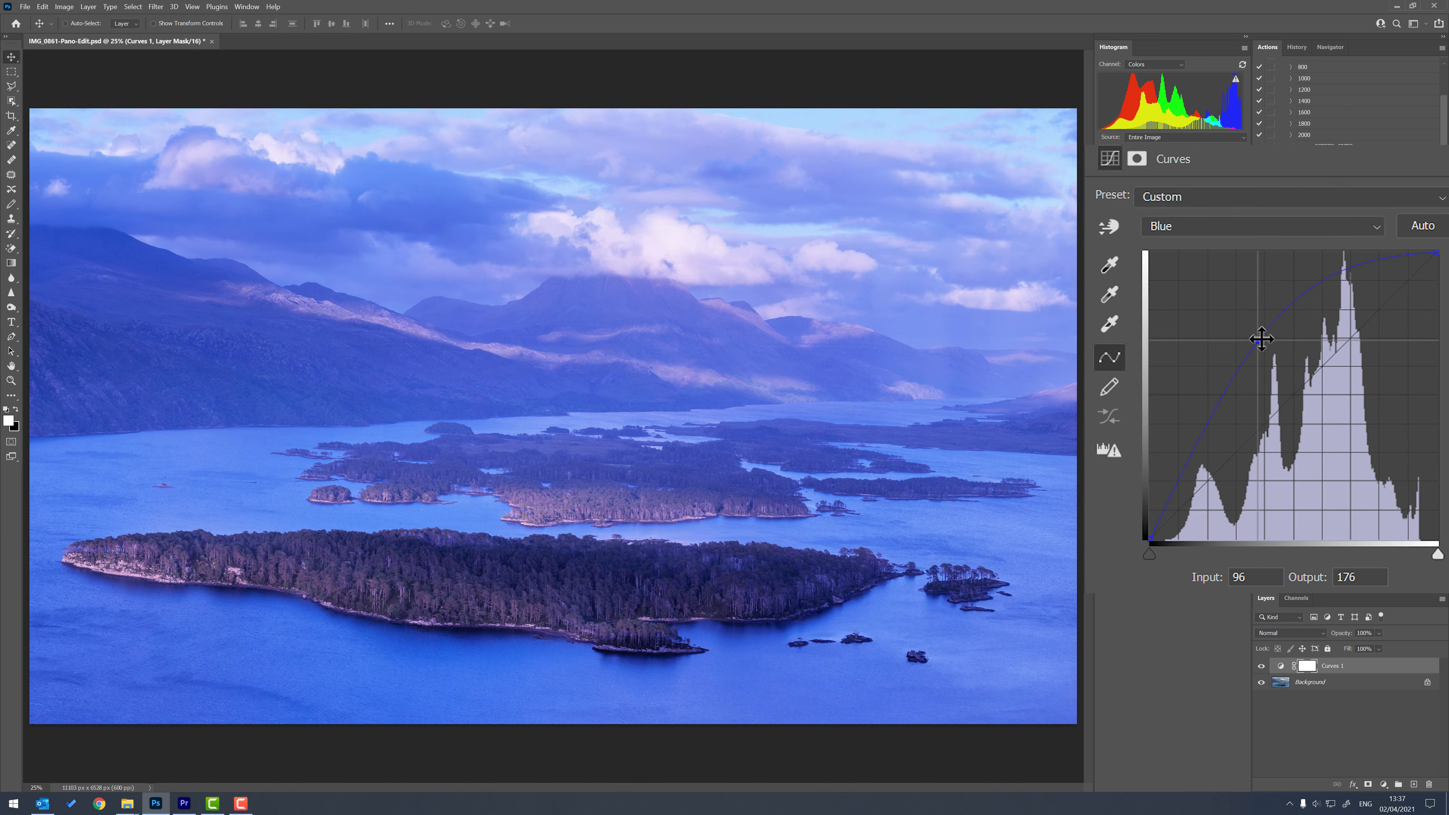
# Try the Blue channel's curve lowered to input 183, output 76, and then raised in the highlights, and reset the Curves adjustment to default.
pyautogui.moveTo(1262, 339); pyautogui.dragTo(1360, 452)
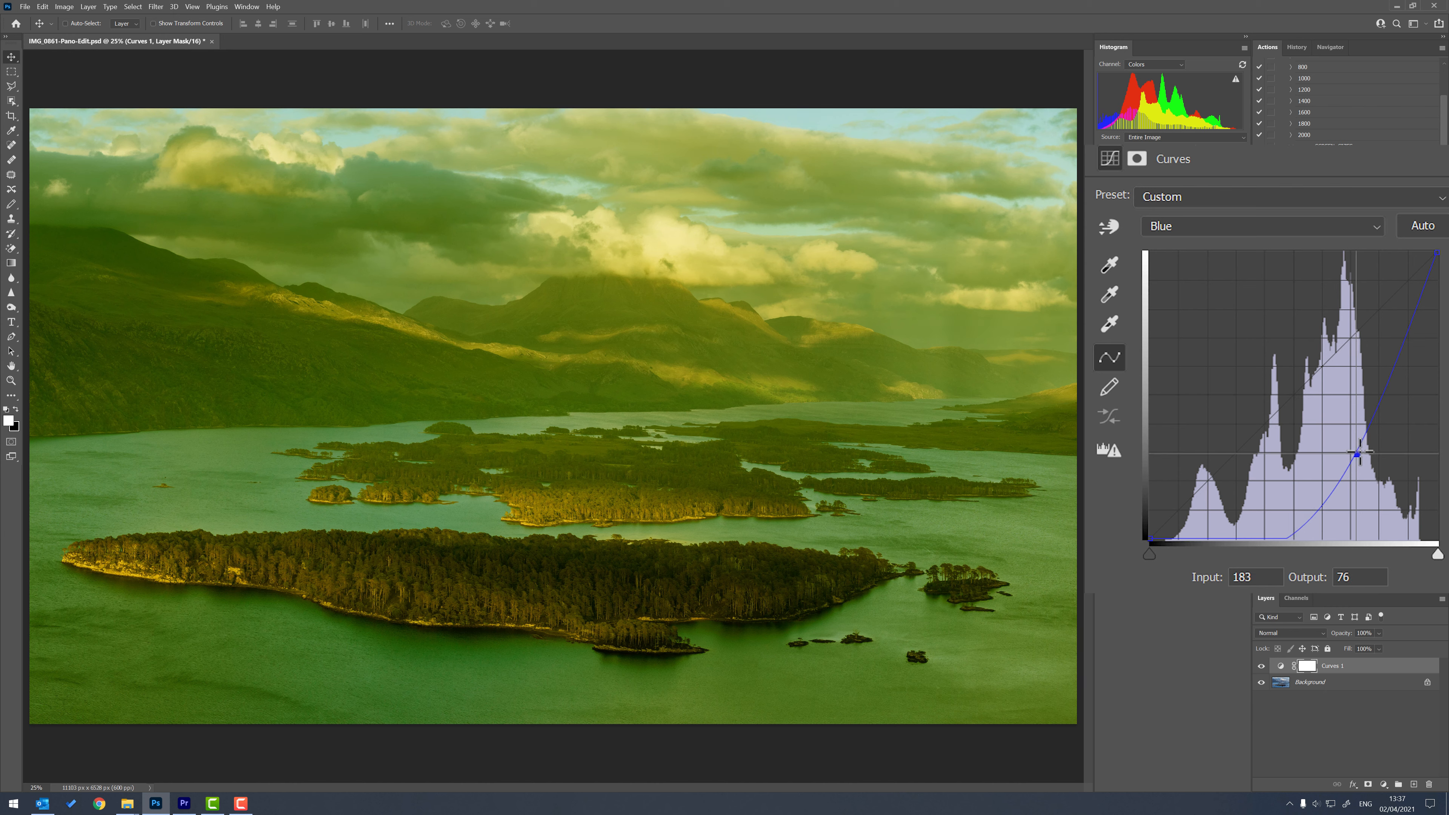
pyautogui.moveTo(1357, 452); pyautogui.dragTo(1349, 300)
pyautogui.moveTo(1235, 461); pyautogui.dragTo(1398, 183)
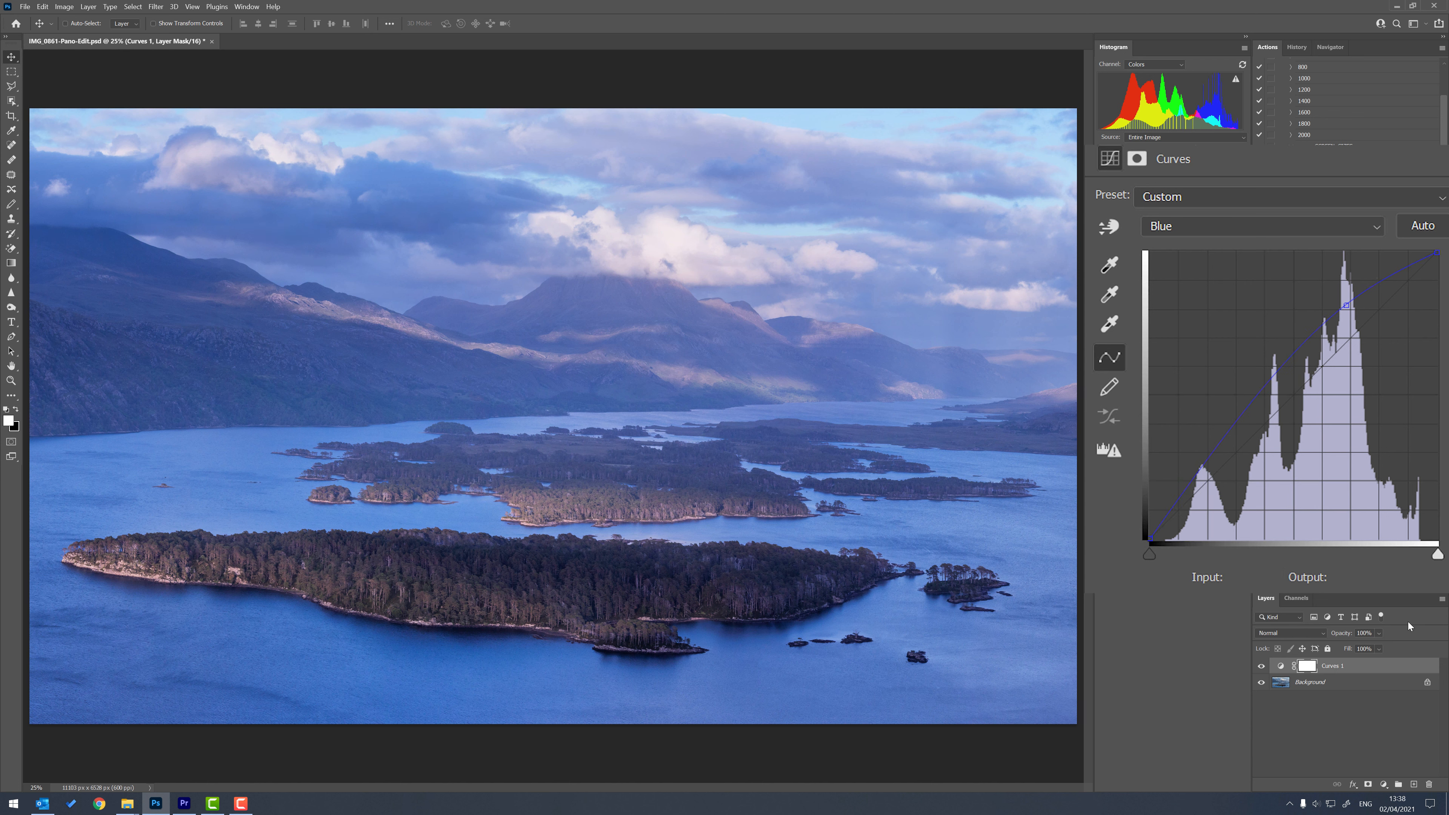
pyautogui.click(1403, 595)
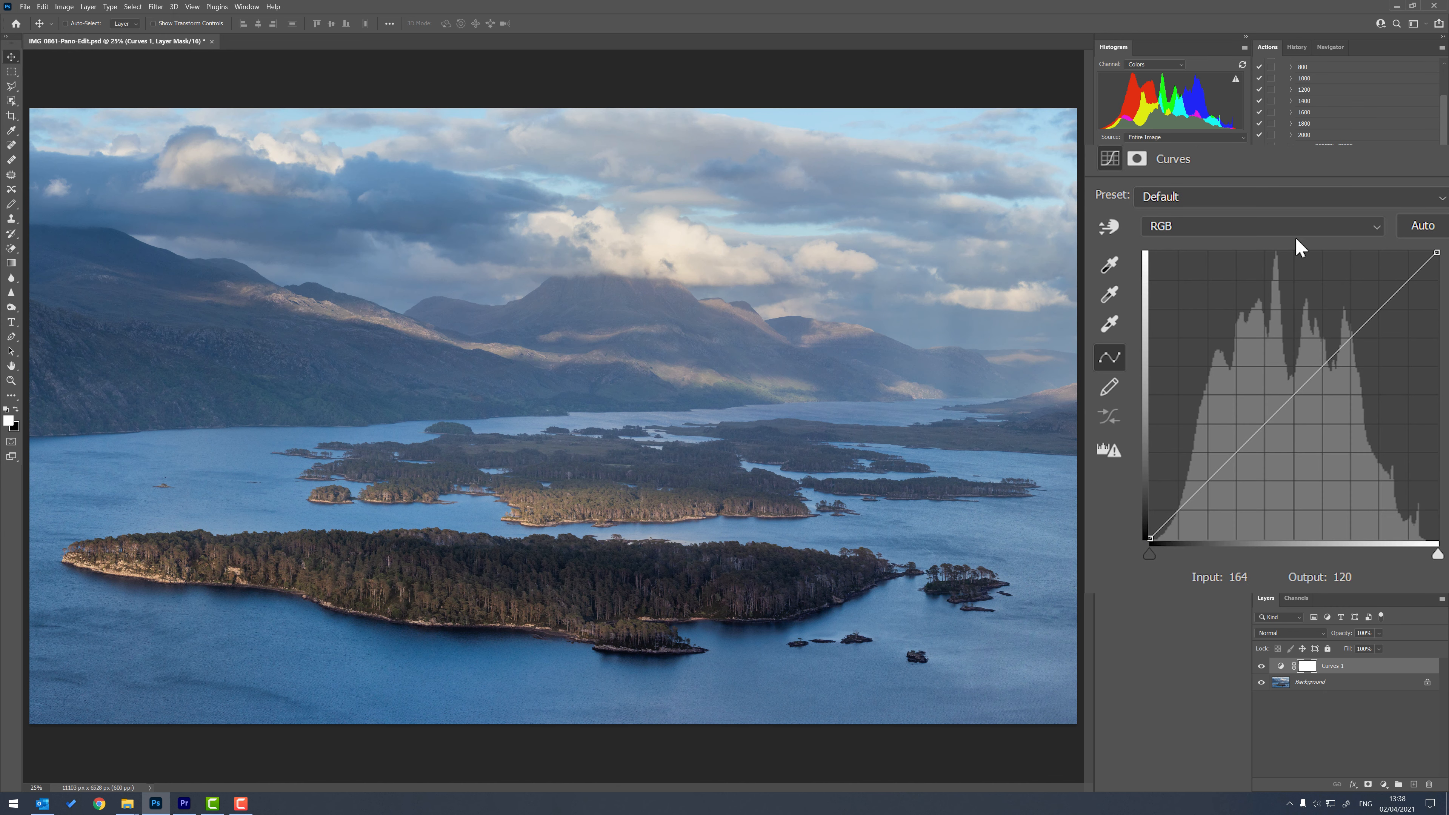
# Inspect the Red channel's histogram, and lift the Blue channel's black point to input 0, output 78.
pyautogui.click(1285, 231)
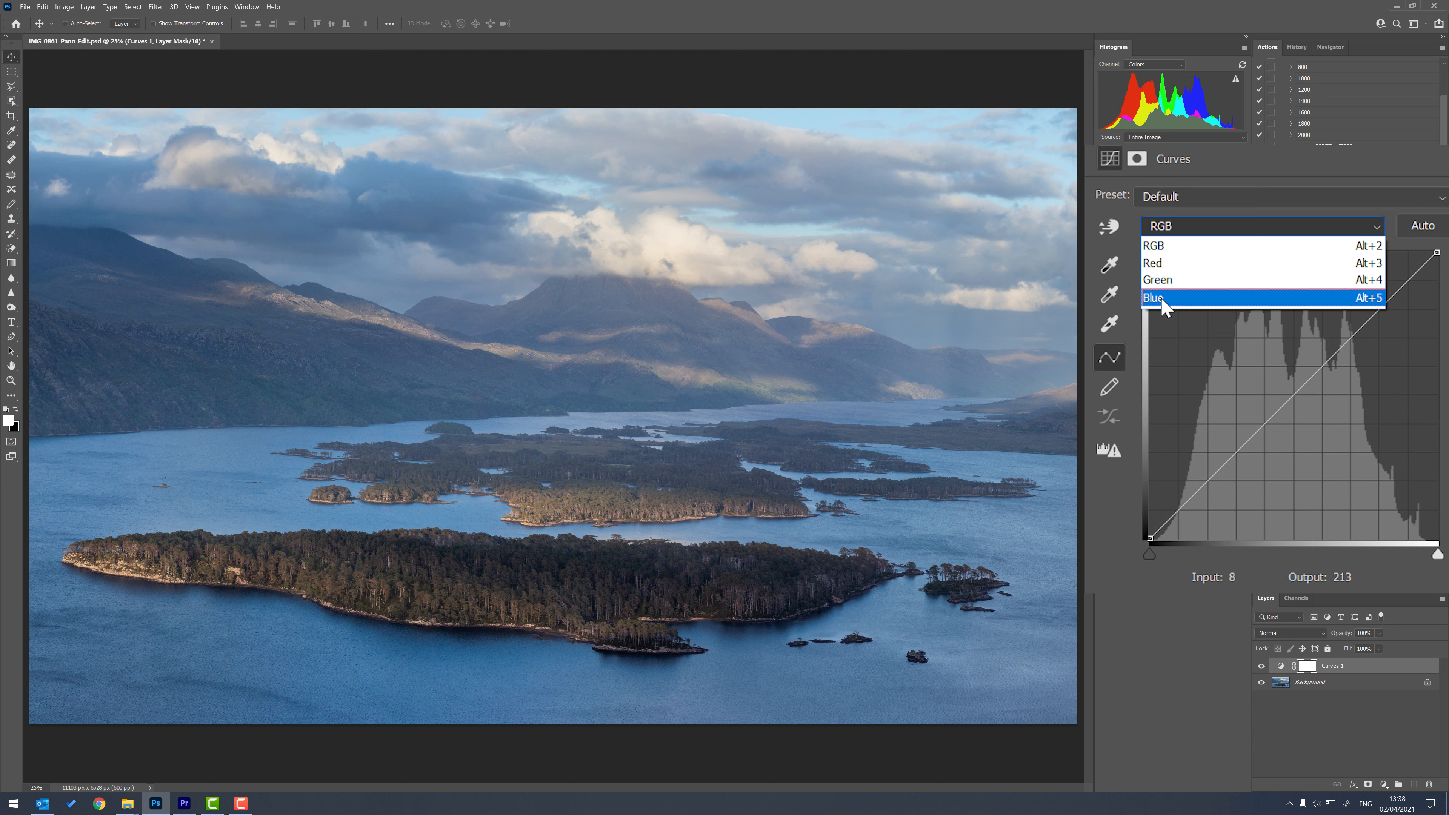
pyautogui.click(1173, 264)
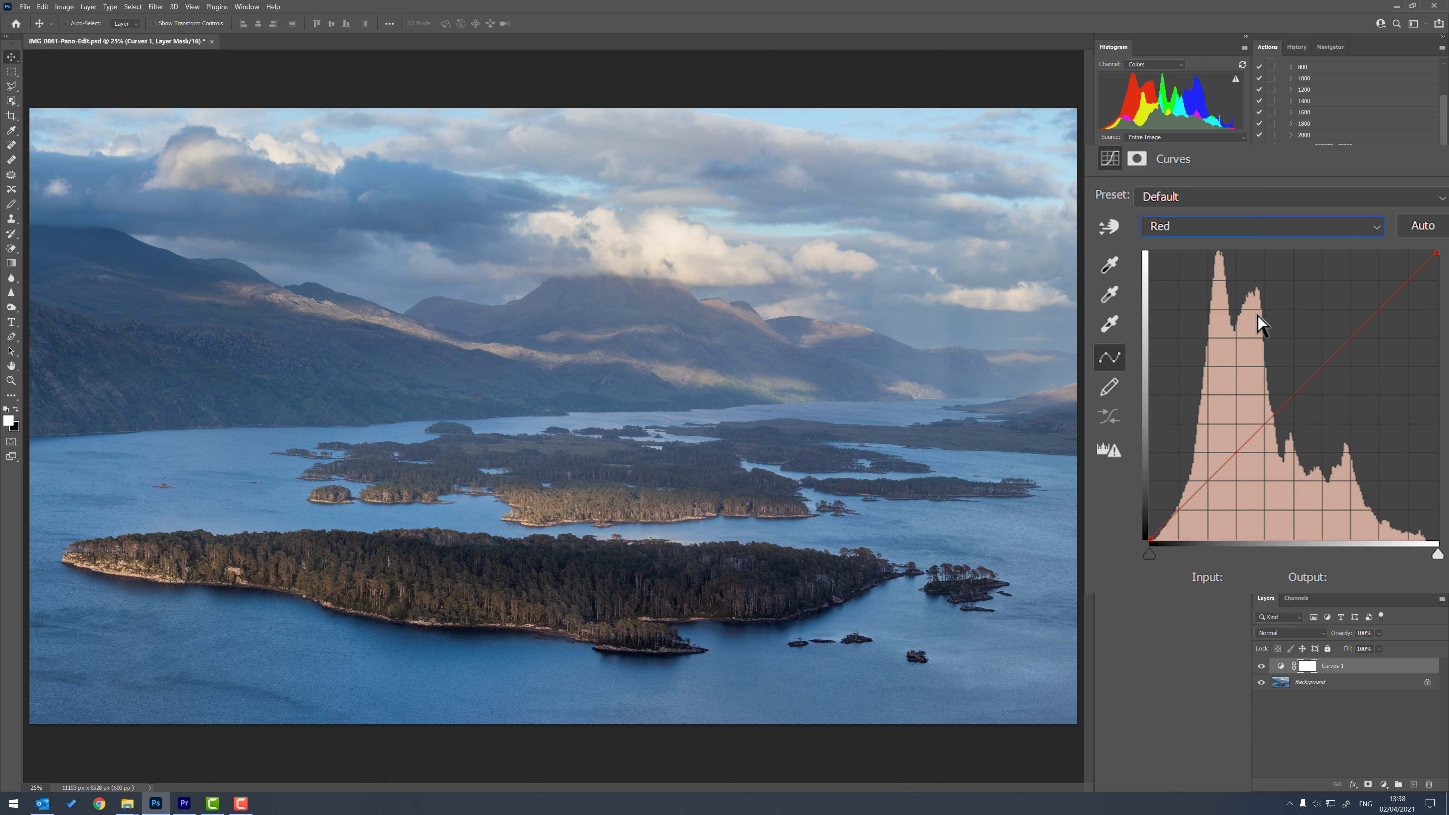
pyautogui.click(1266, 228)
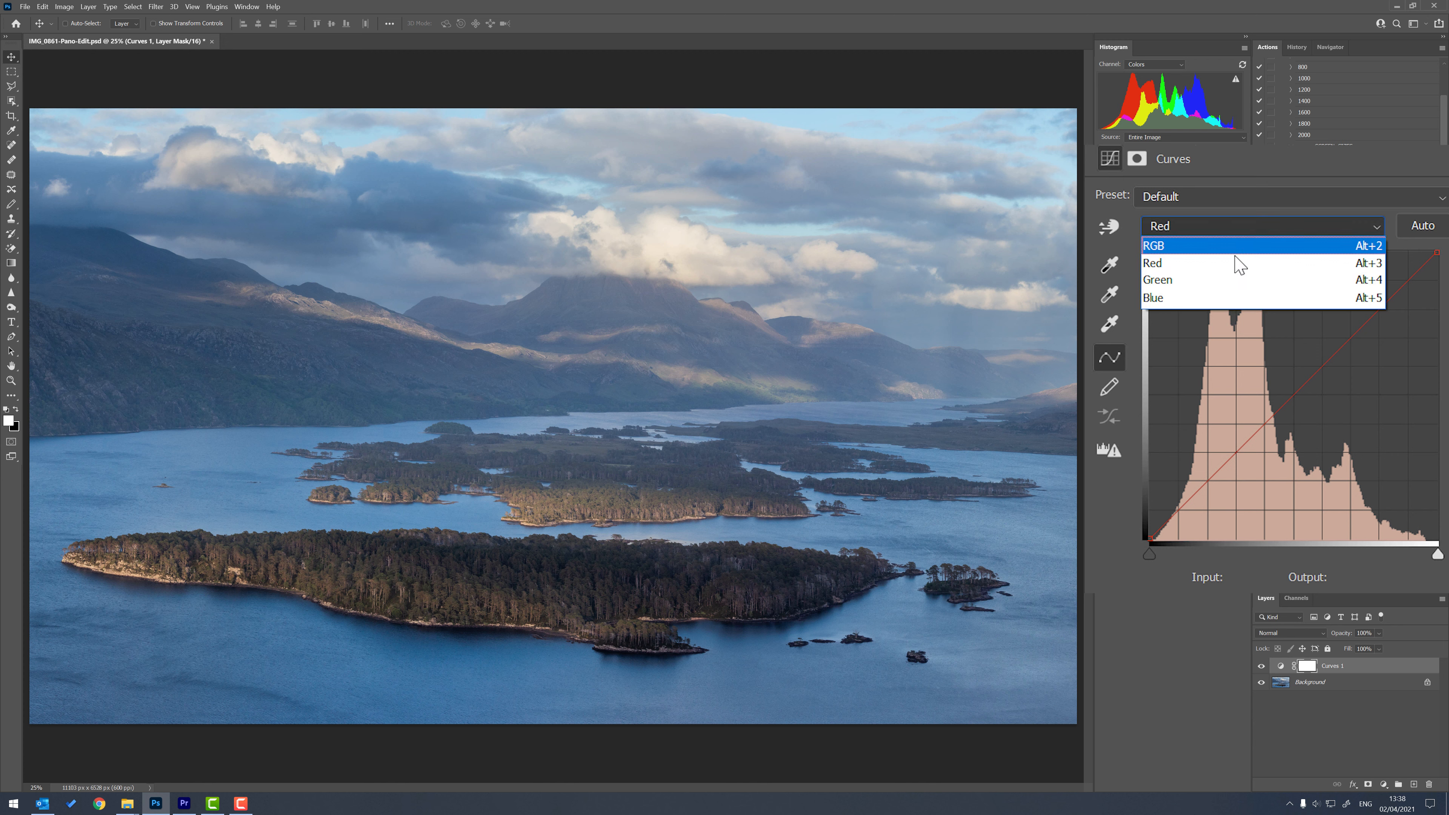
pyautogui.click(1204, 298)
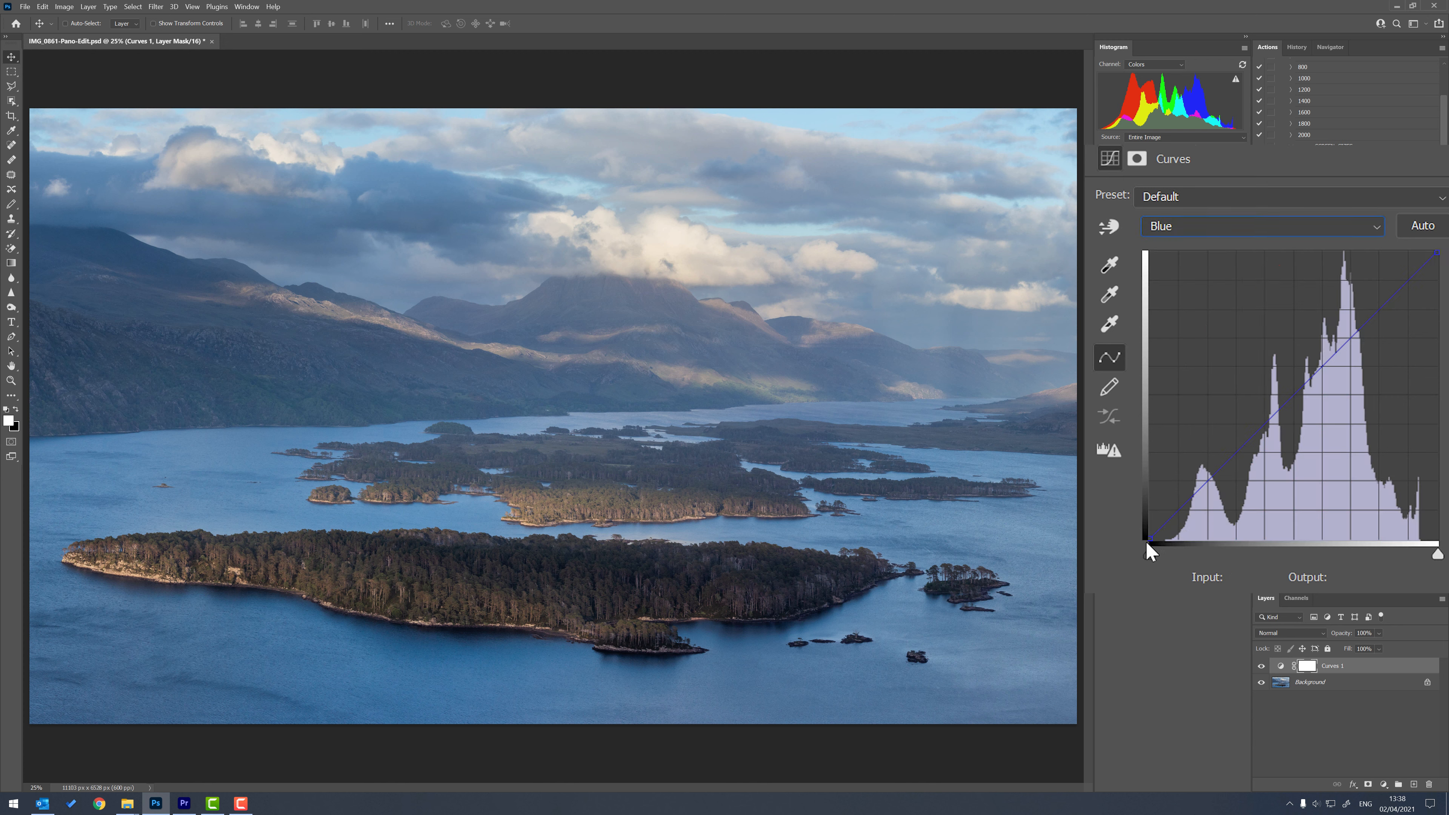
pyautogui.moveTo(1147, 542); pyautogui.dragTo(1096, 522)
pyautogui.moveTo(1151, 475); pyautogui.dragTo(1151, 451)
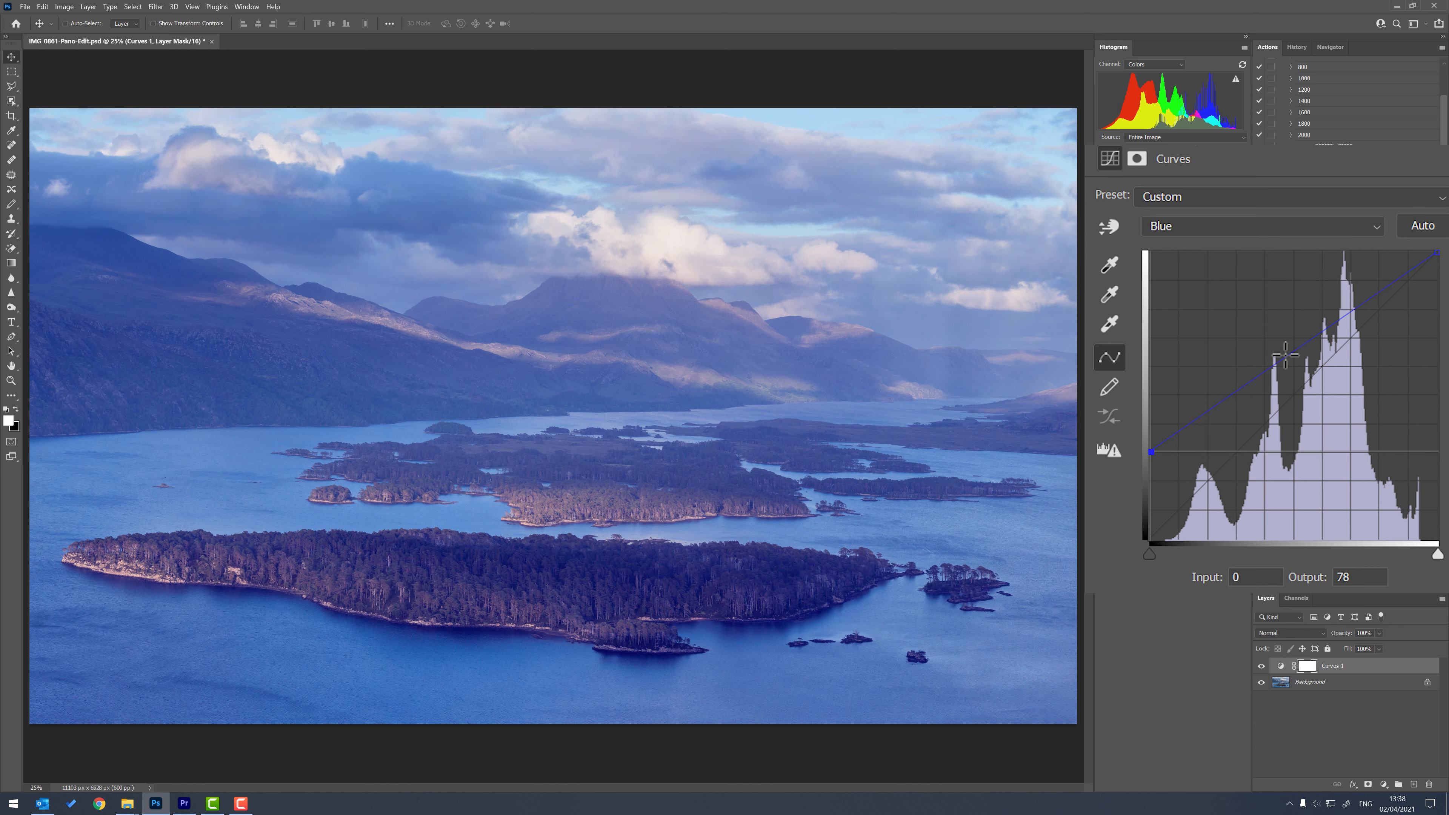
# Anchor the Blue curve at input 103, output 111 and at input 177, output 179, and lower its black point to output 72.
pyautogui.moveTo(1272, 364); pyautogui.dragTo(1267, 413)
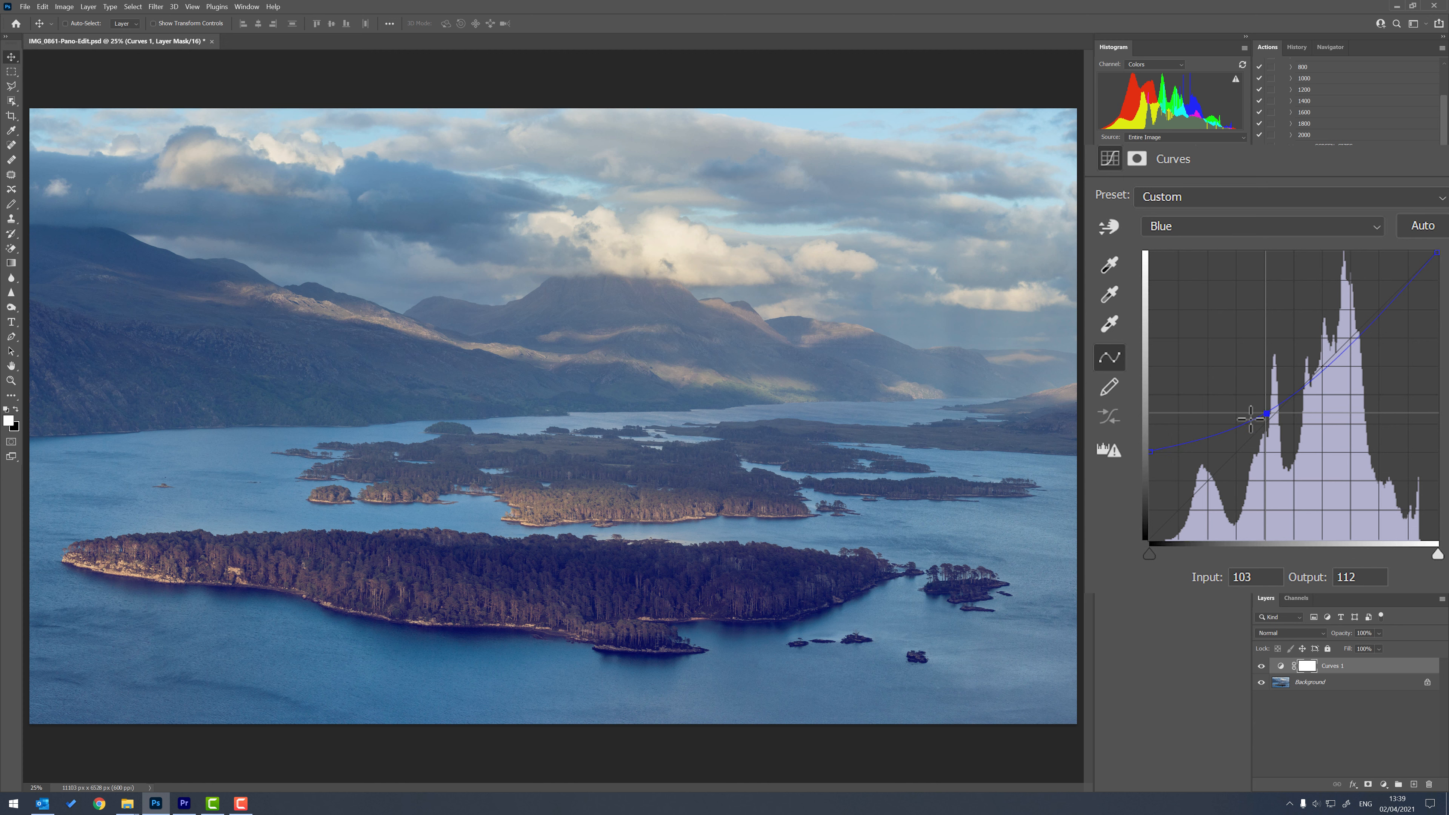
pyautogui.moveTo(1144, 448); pyautogui.dragTo(1140, 454)
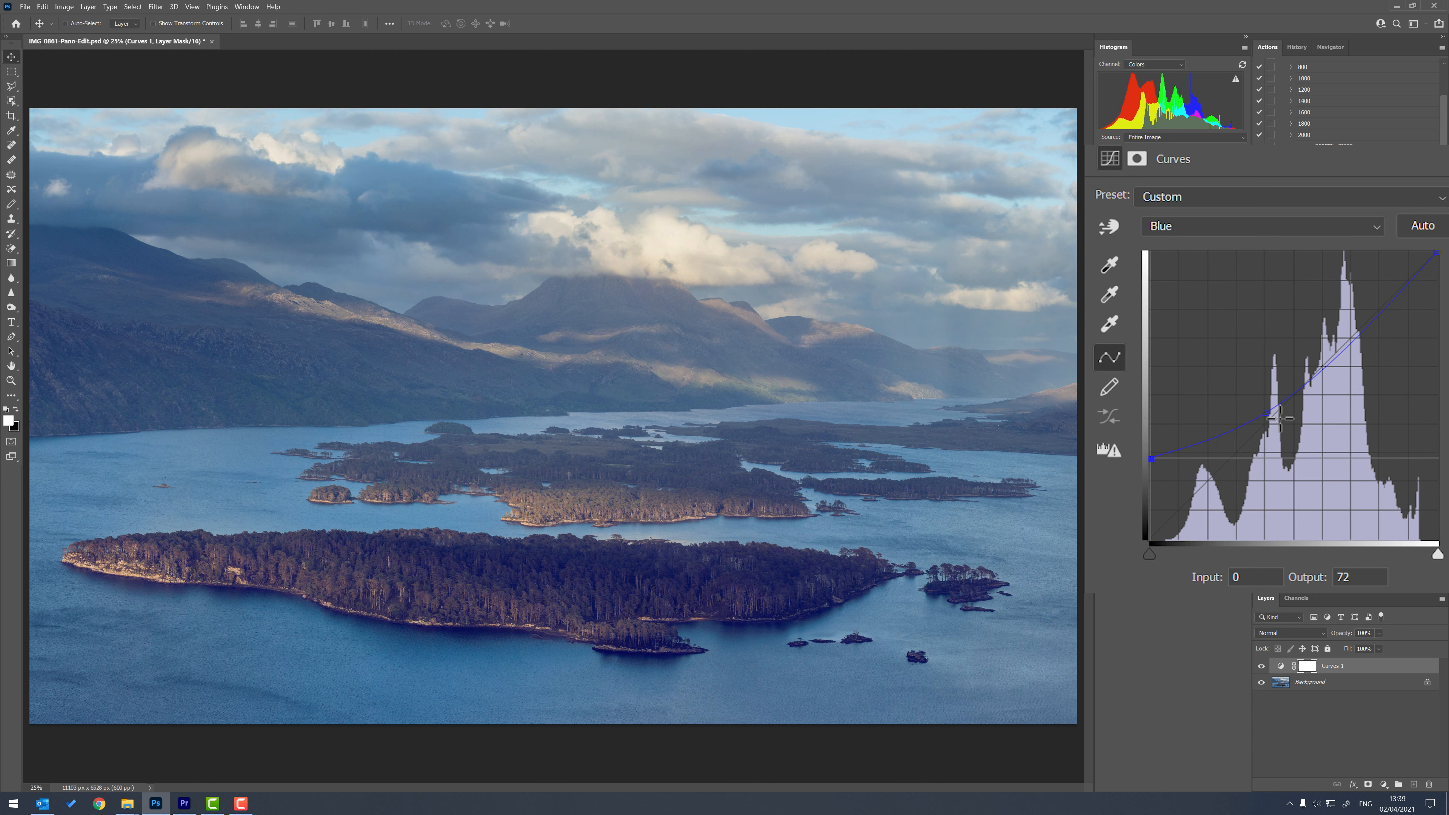
pyautogui.click(1351, 340)
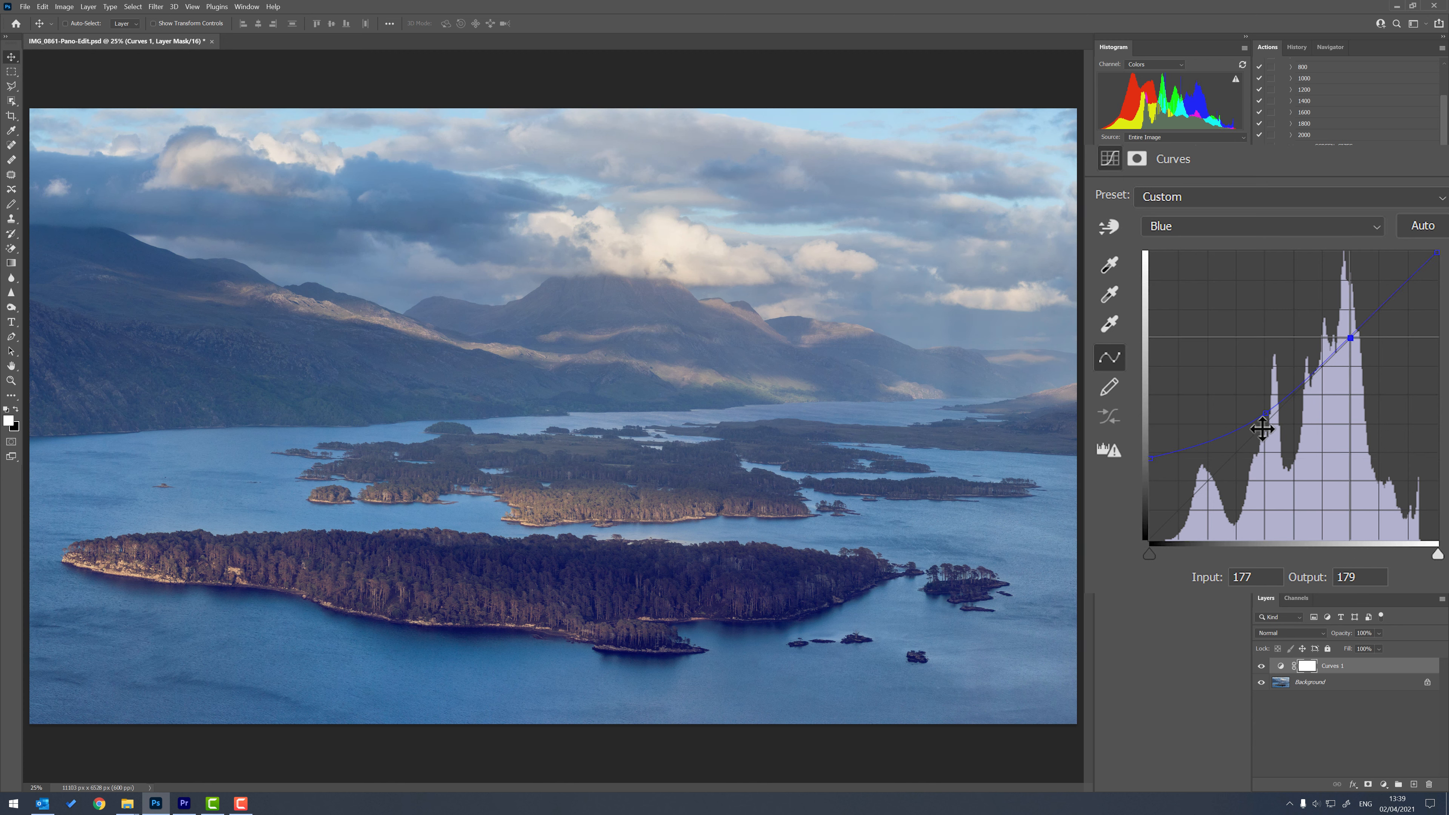
pyautogui.click(1268, 414)
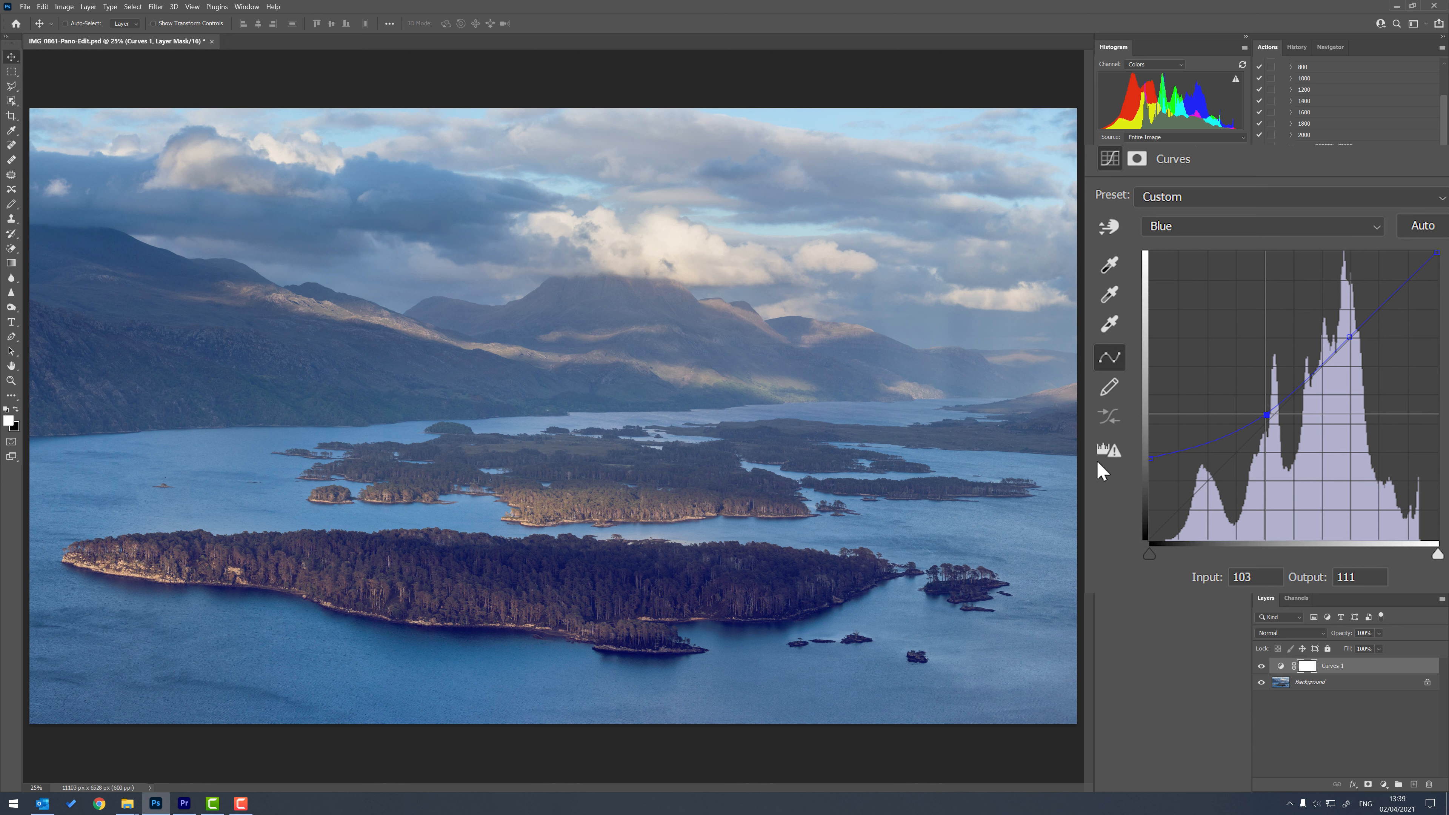
# Raise the Red channel's highlights with a curve point at input 174, output 203.
pyautogui.click(1381, 231)
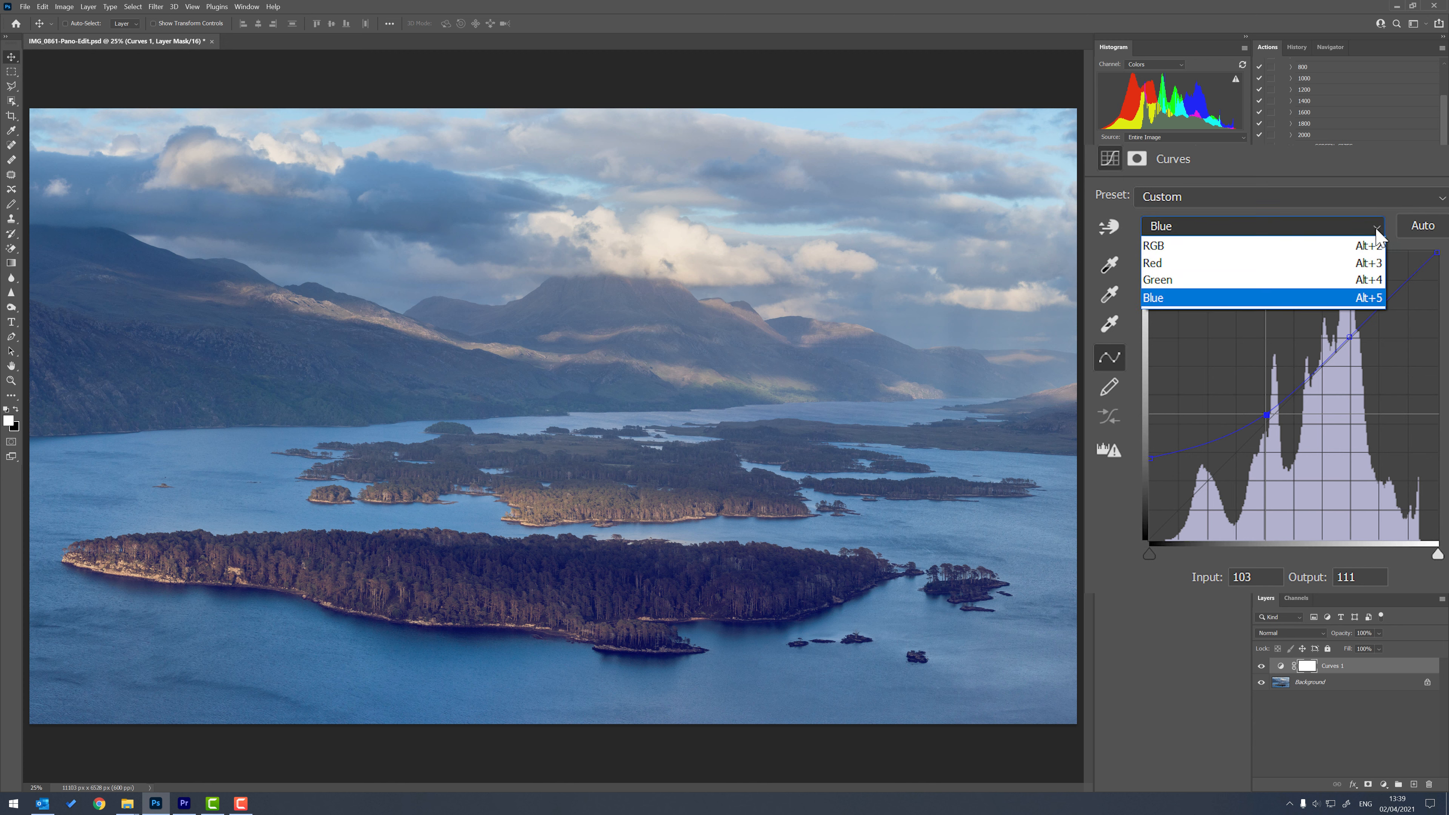
pyautogui.click(1269, 251)
pyautogui.click(1381, 227)
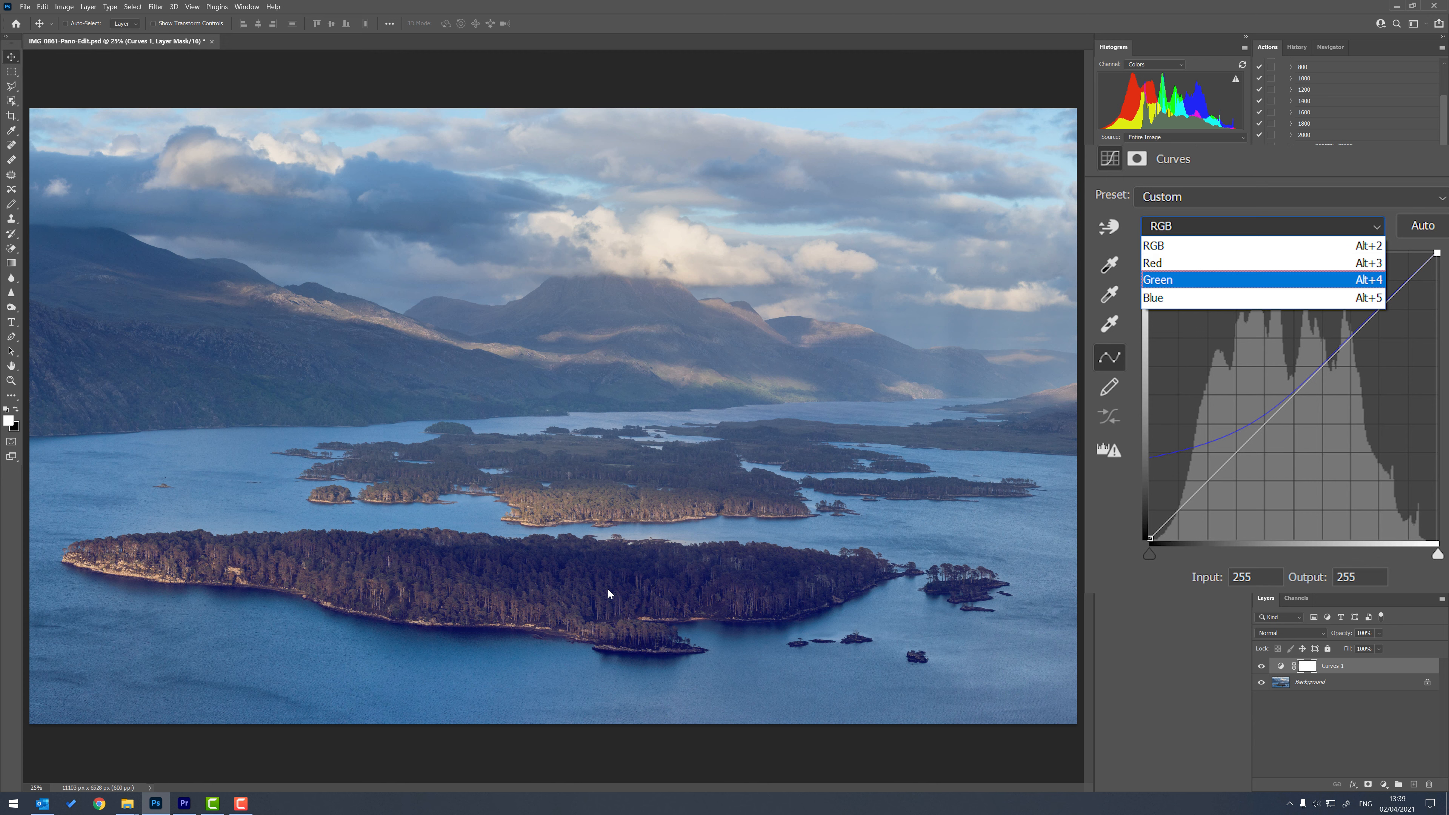
pyautogui.click(1174, 268)
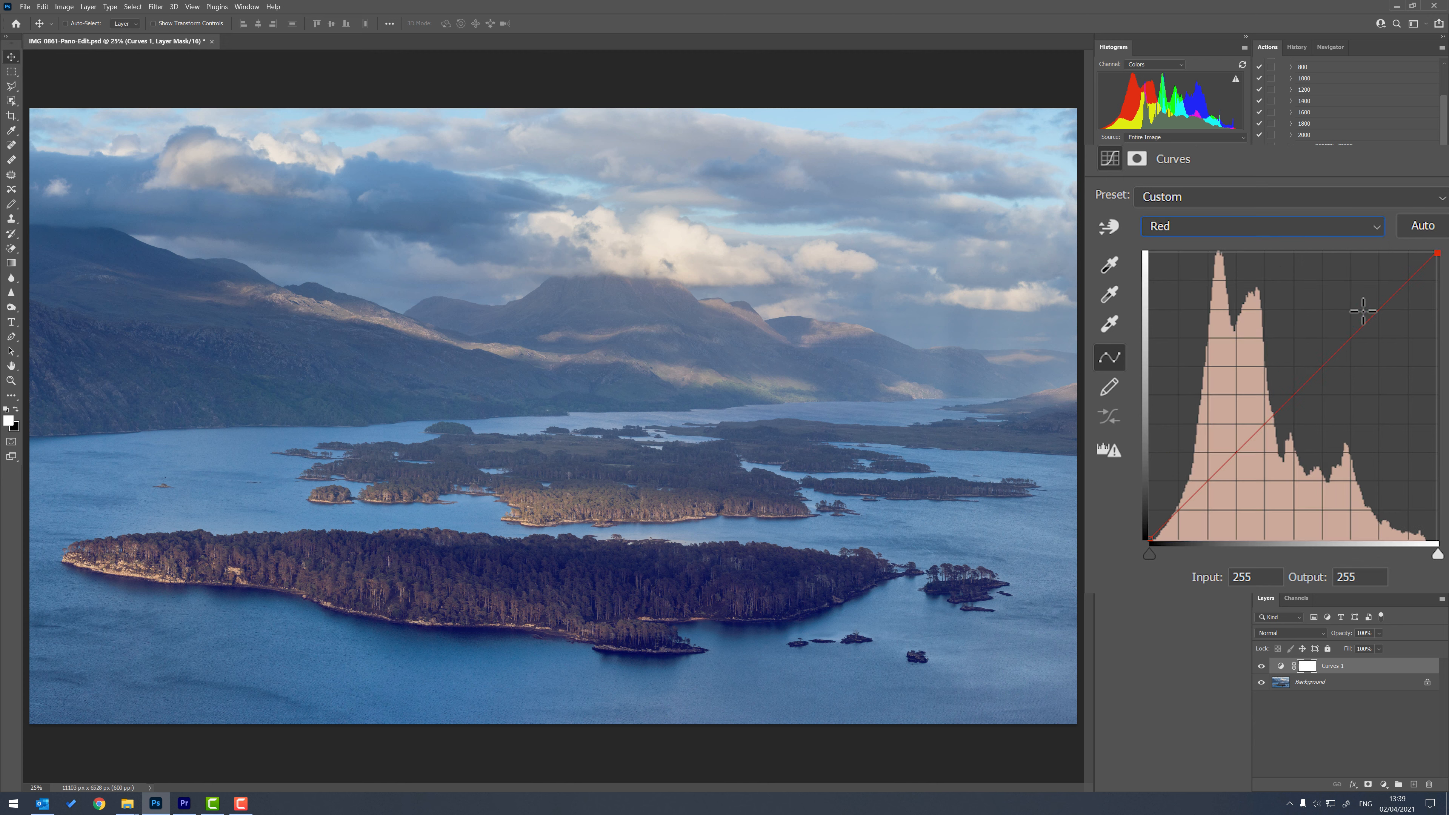
pyautogui.moveTo(1352, 334); pyautogui.dragTo(1347, 312)
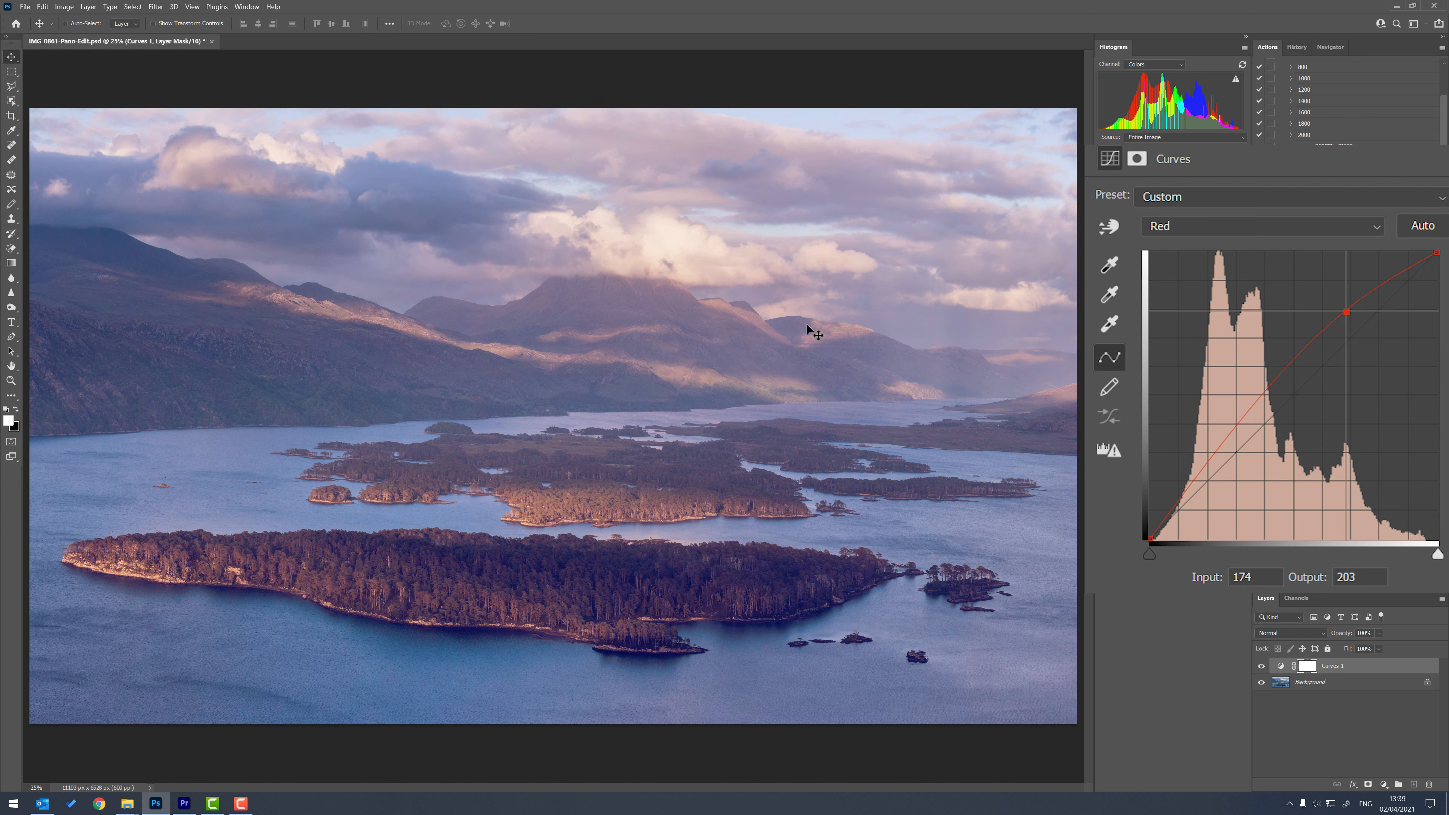
# Anchor the Red curve's midtones at input 122, output 127 and its shadows at input 62, output 65.
pyautogui.moveTo(1285, 382); pyautogui.dragTo(1288, 396)
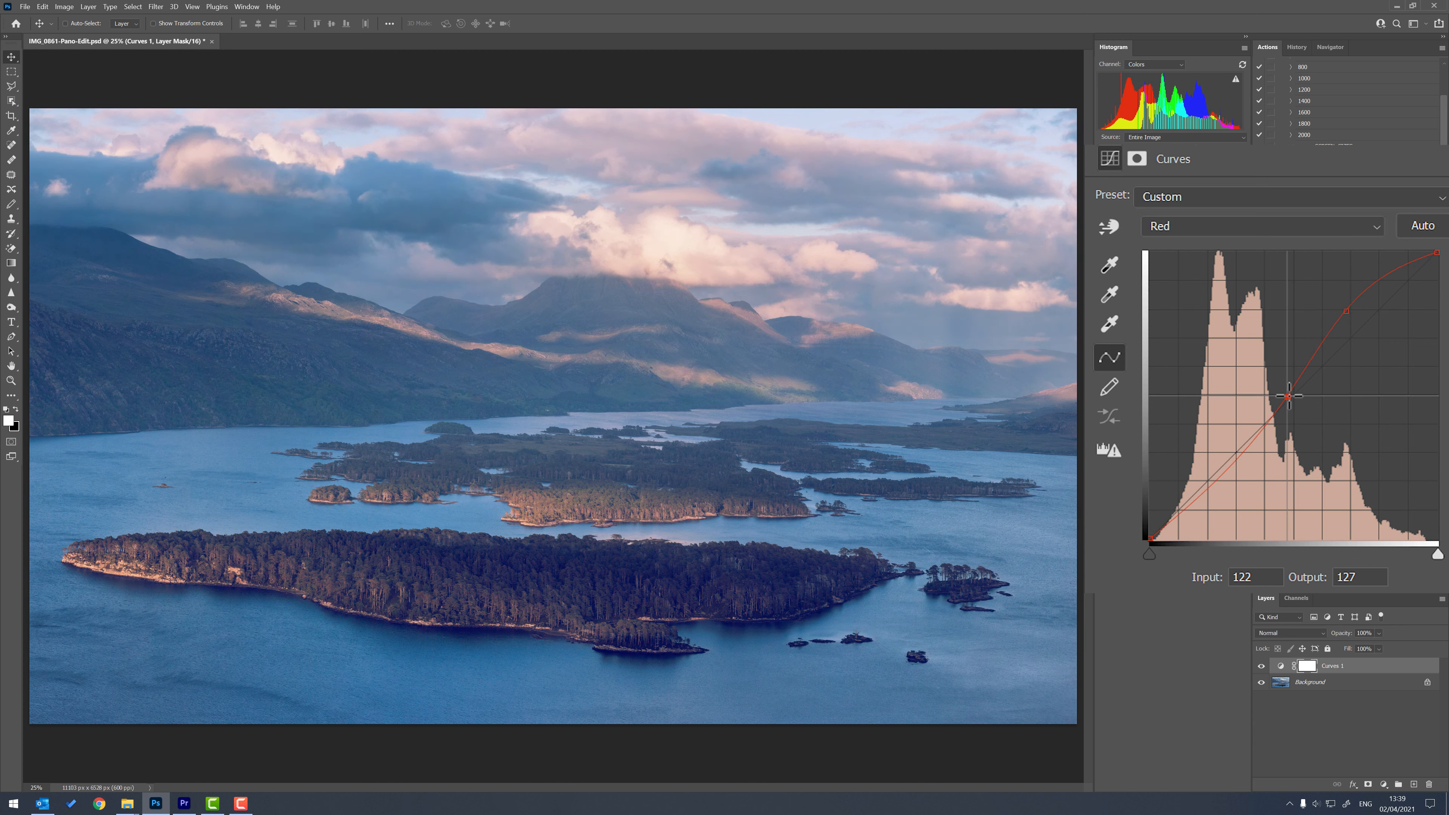
pyautogui.click(1222, 468)
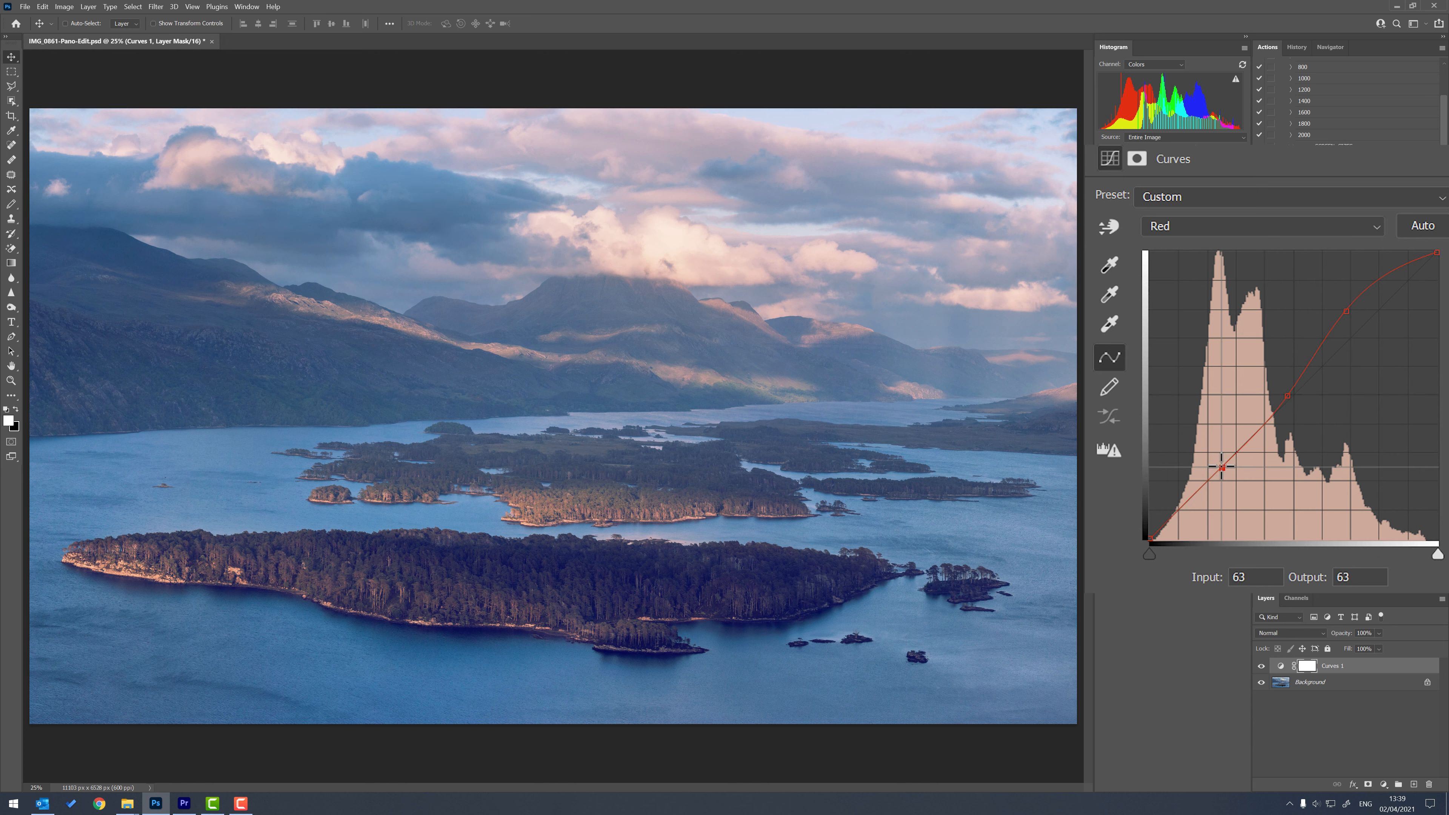
pyautogui.moveTo(1222, 467); pyautogui.dragTo(1221, 465)
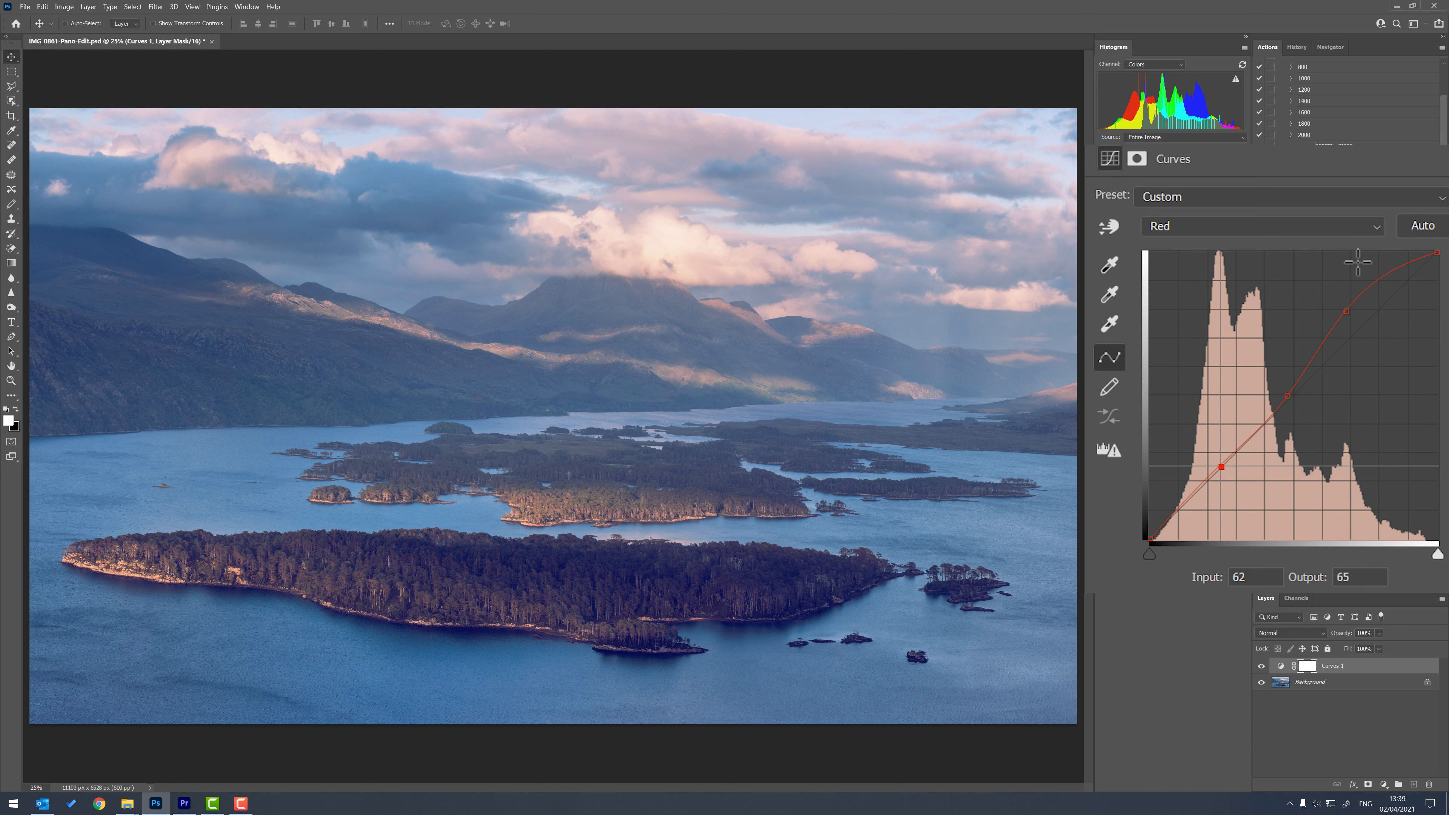
# Raise the Green channel's highlights to input 193, output 204 and anchor its midtones at input 135, output 137.
pyautogui.click(1374, 229)
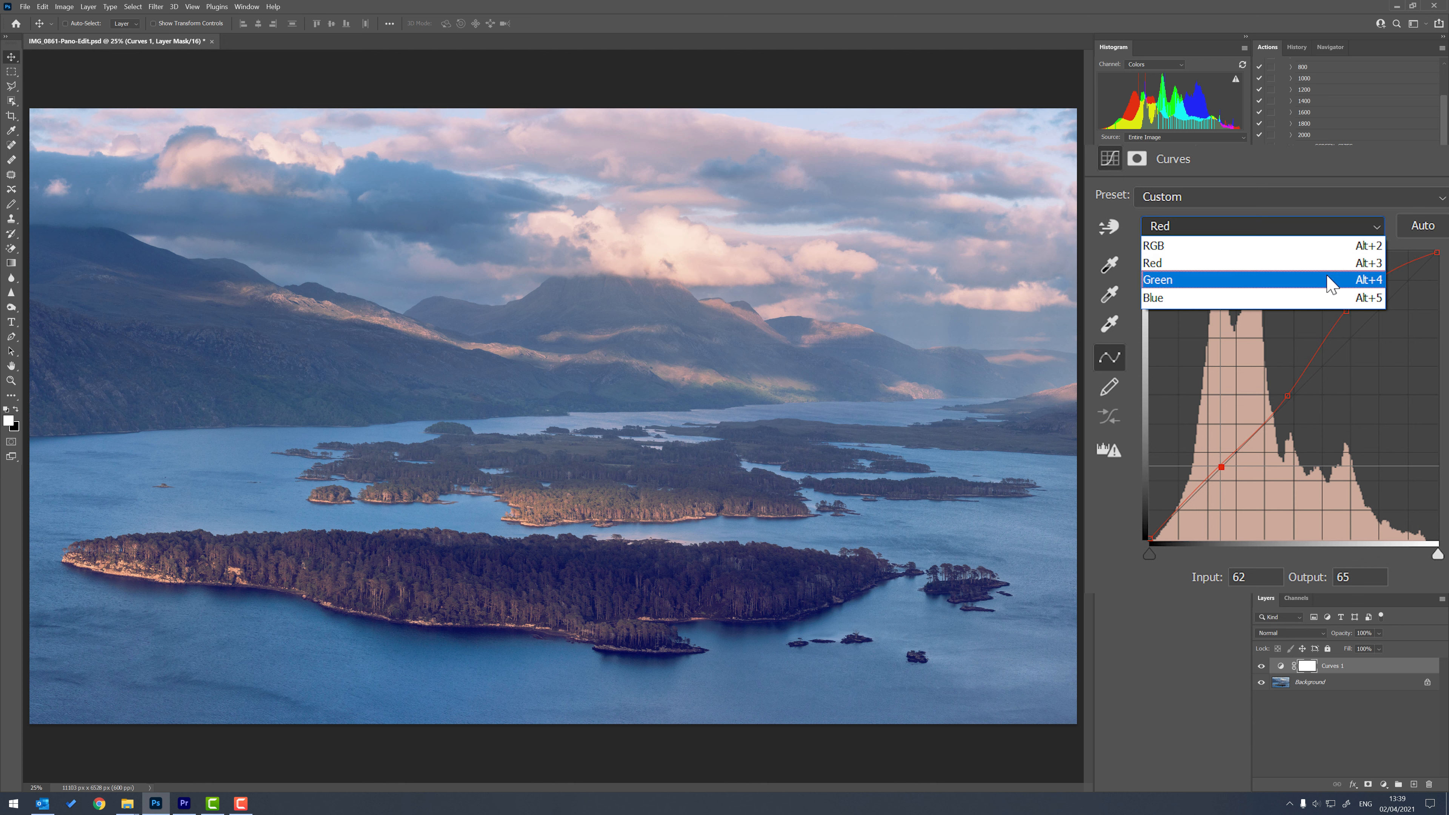
pyautogui.click(1327, 280)
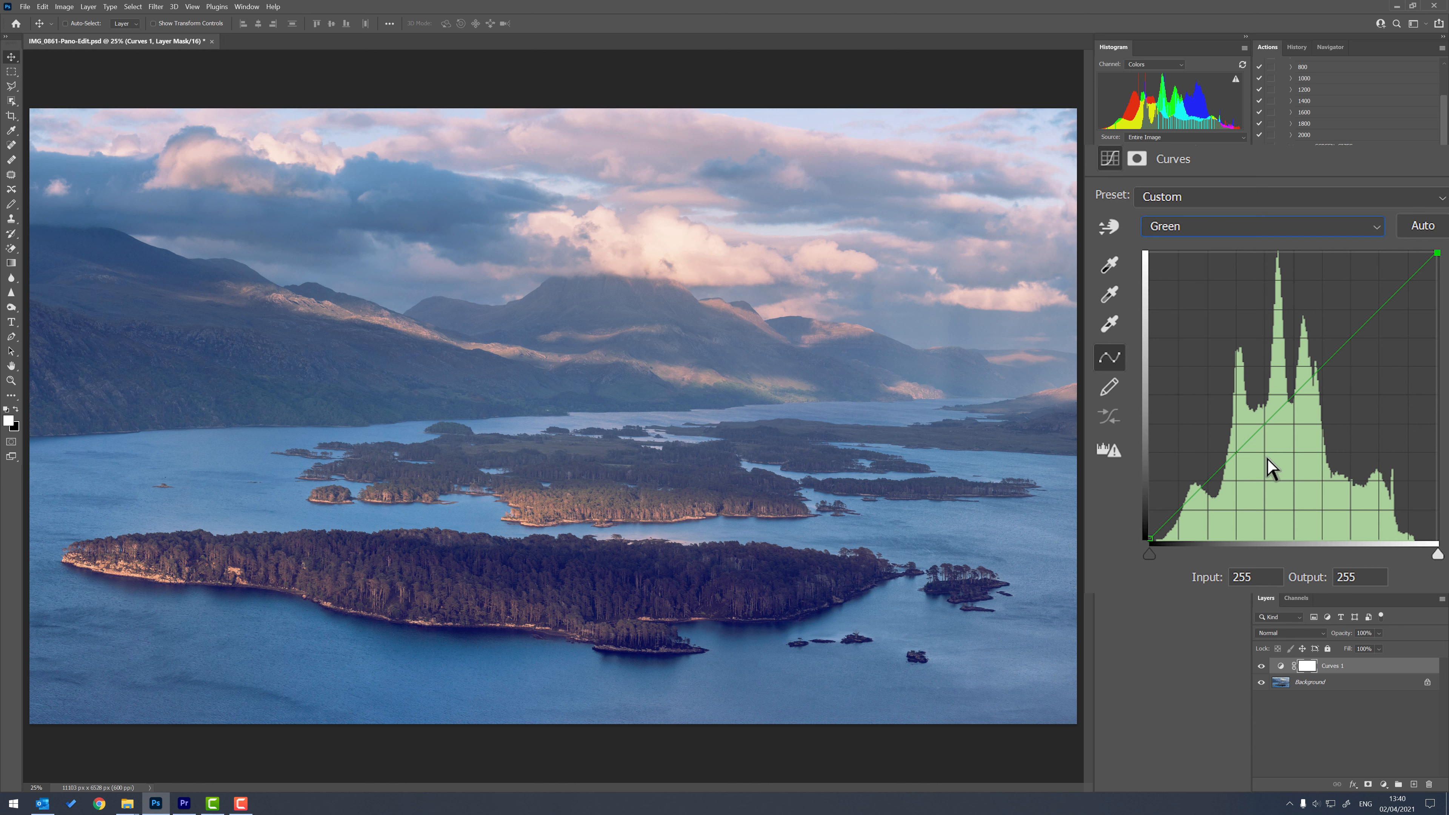
pyautogui.click(1370, 309)
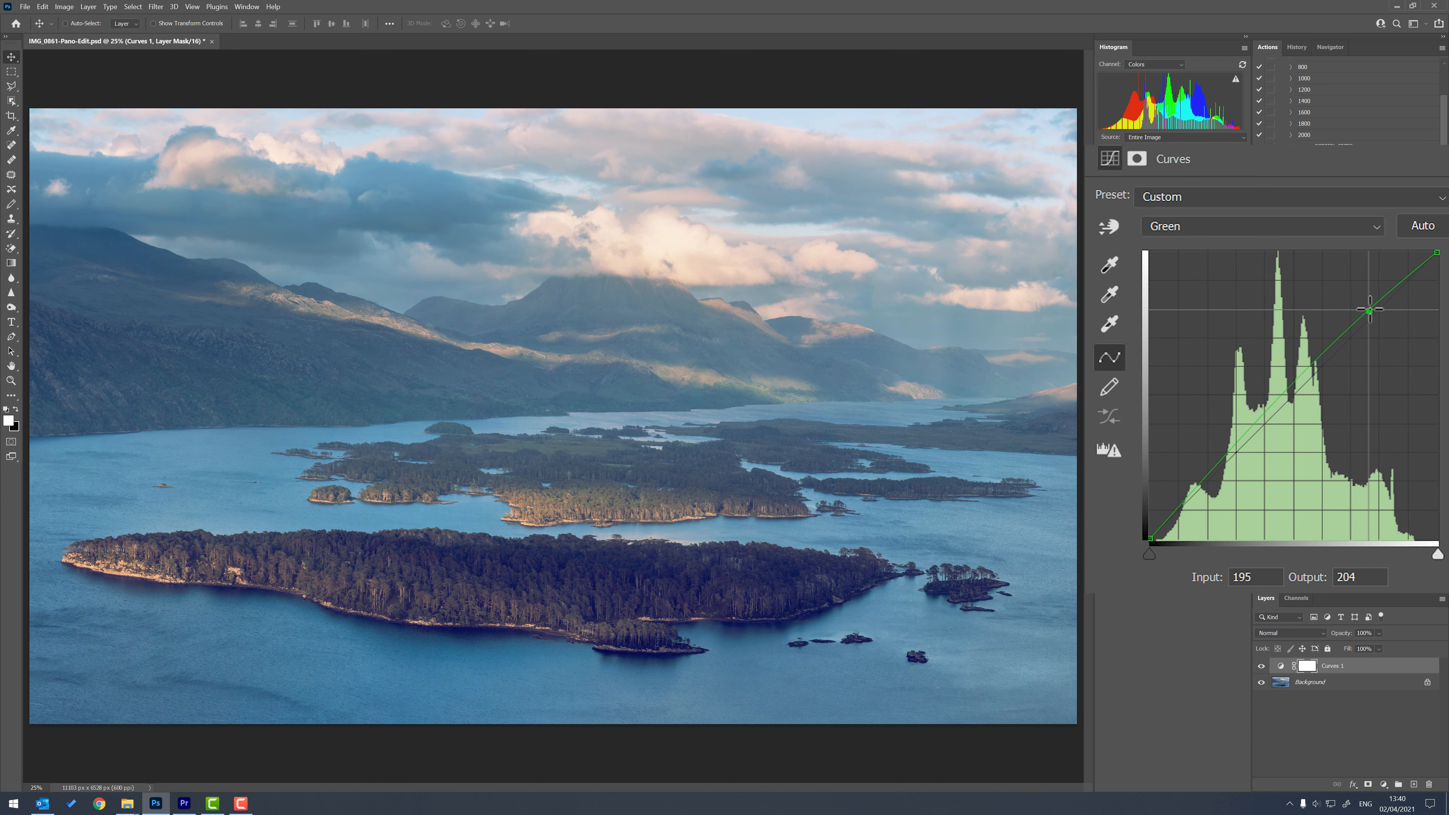
pyautogui.moveTo(1370, 310); pyautogui.dragTo(1367, 311)
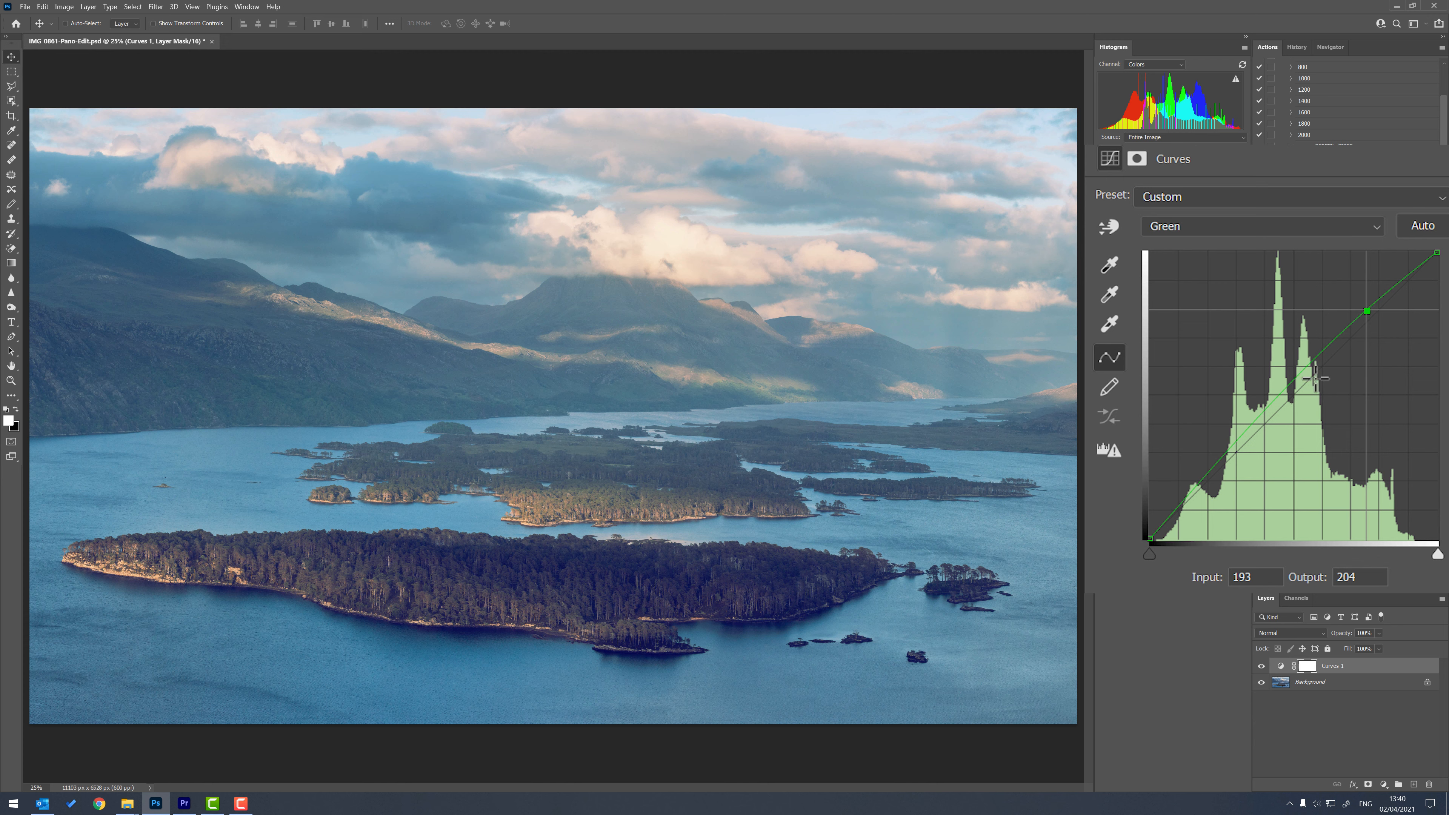
pyautogui.click(1302, 380)
pyautogui.moveTo(1303, 380); pyautogui.dragTo(1303, 385)
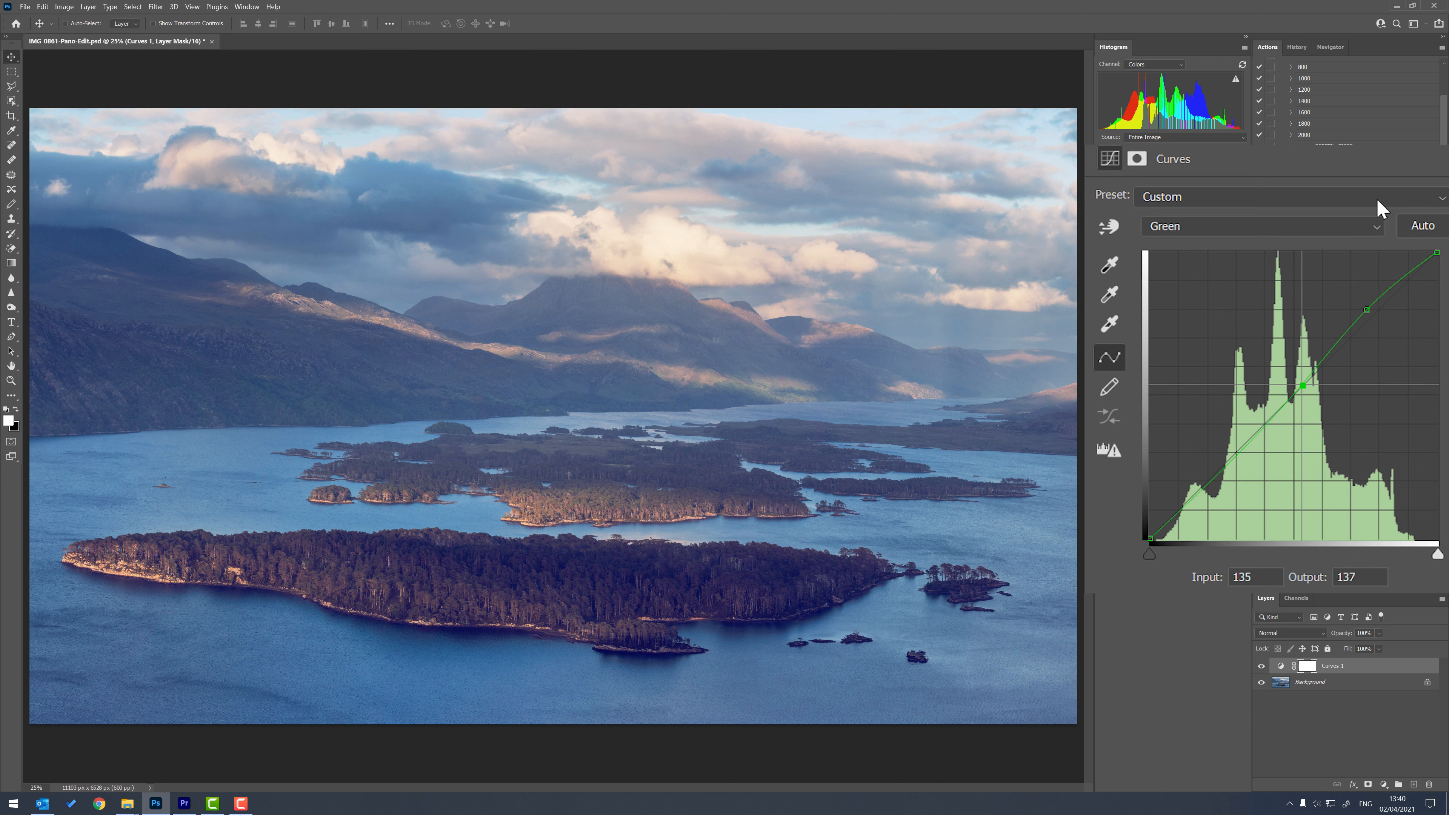
# Shape a contrast S-curve on the combined RGB curve with points at input 201, output 209 and input 73, output 61.
pyautogui.click(1380, 228)
pyautogui.click(1368, 245)
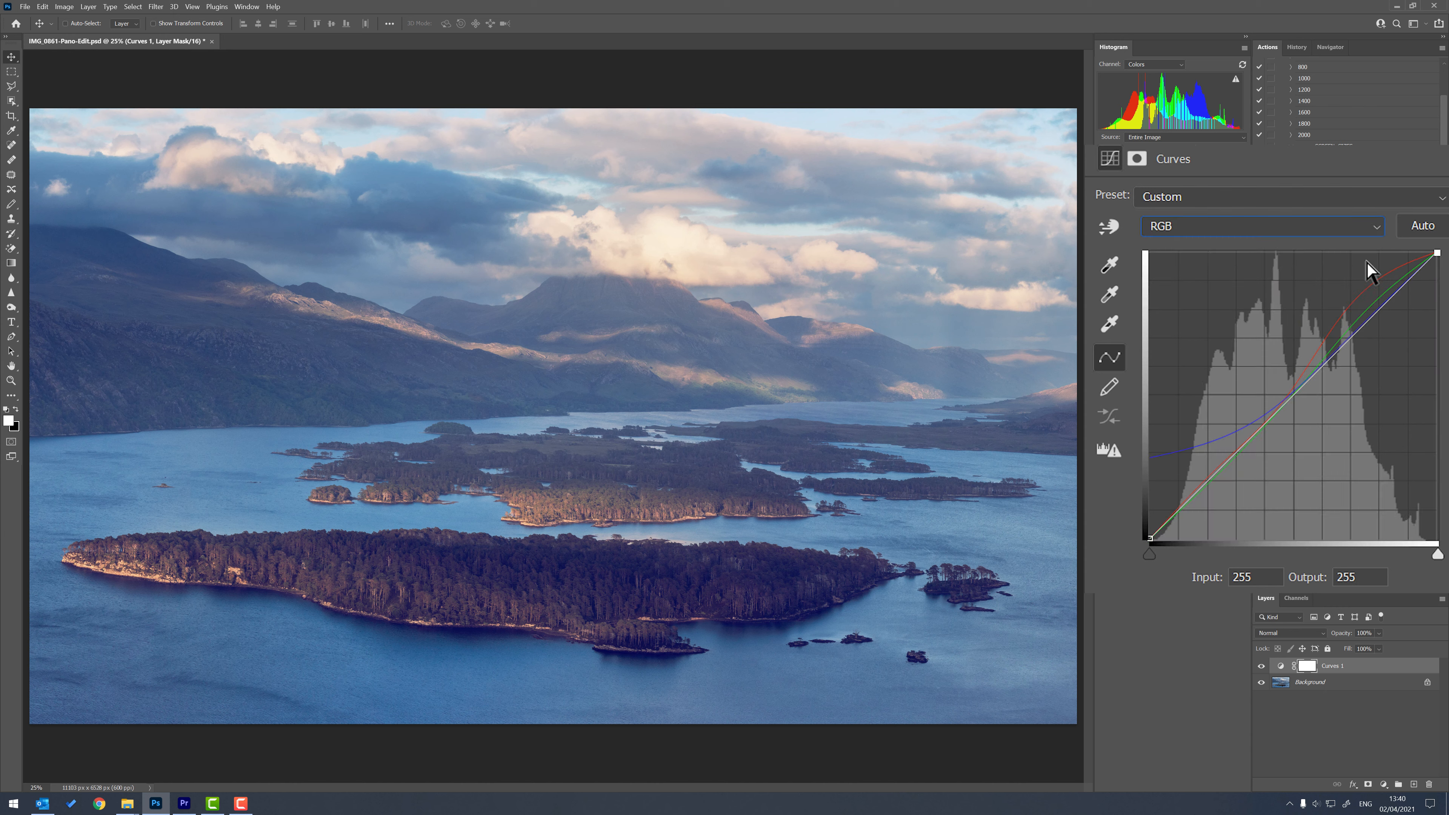
pyautogui.click(1377, 307)
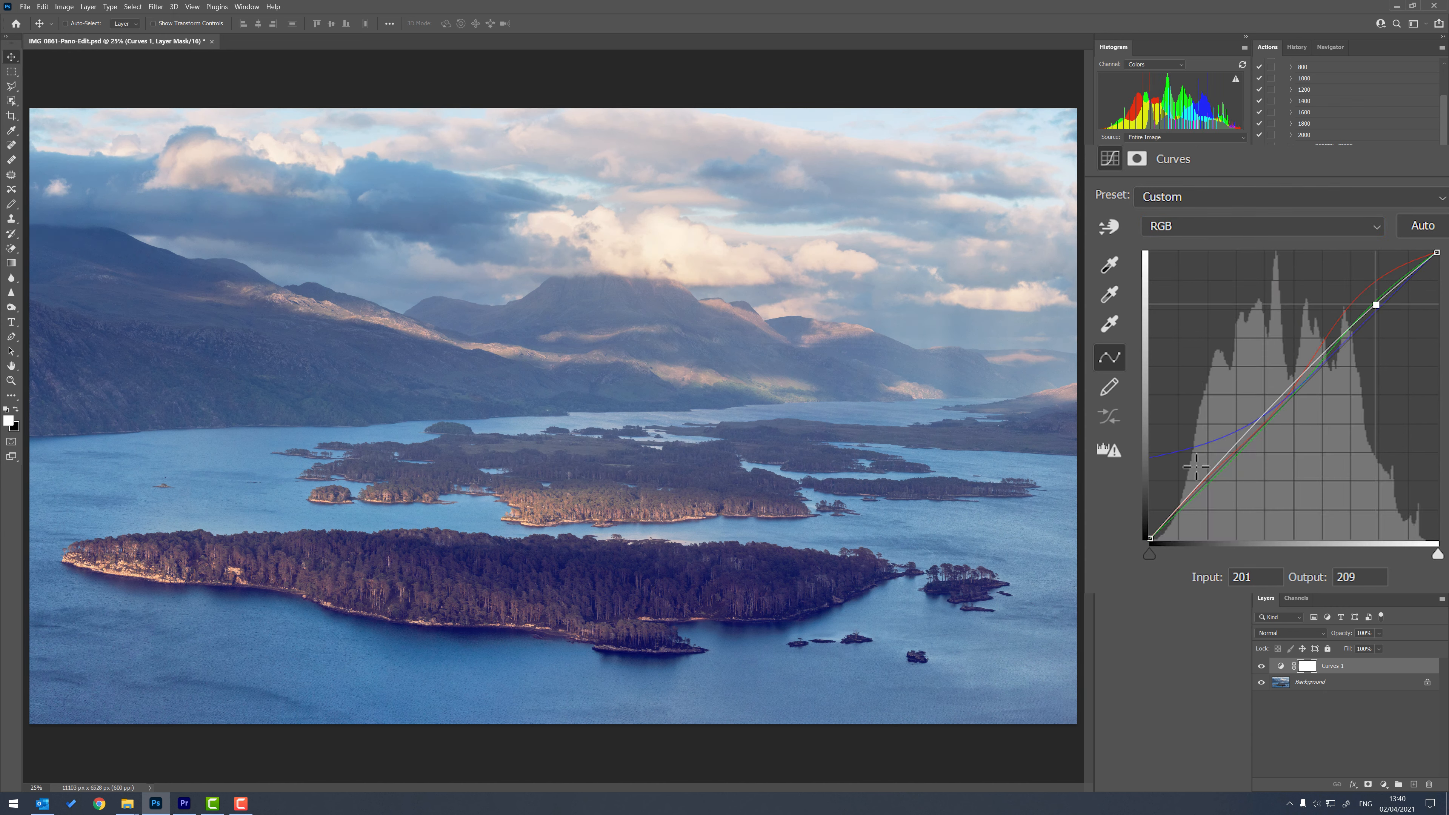
pyautogui.moveTo(1232, 456); pyautogui.dragTo(1233, 470)
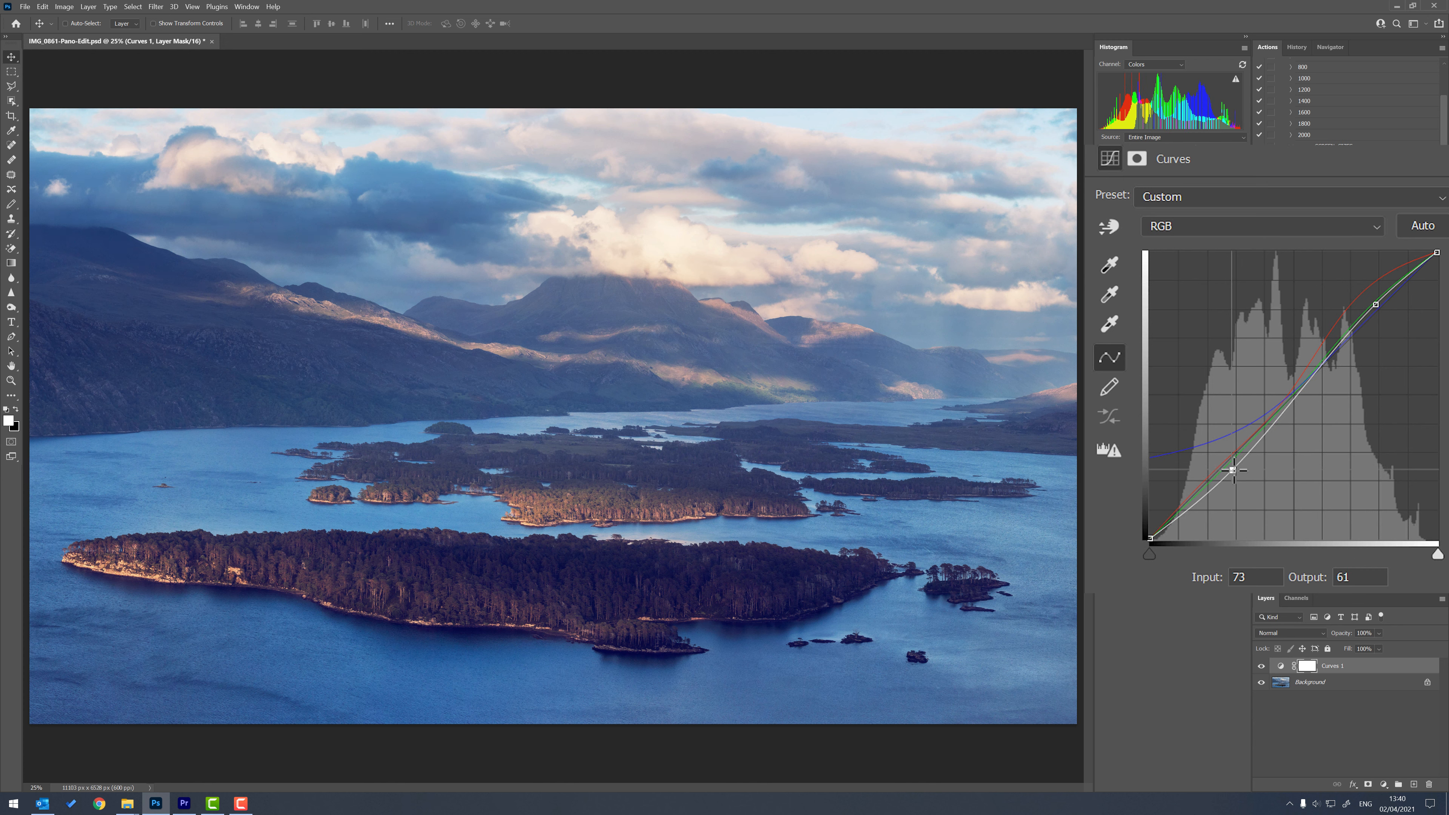
# Compare the photo with the Curves 1 layer hidden and shown.
pyautogui.click(1262, 668)
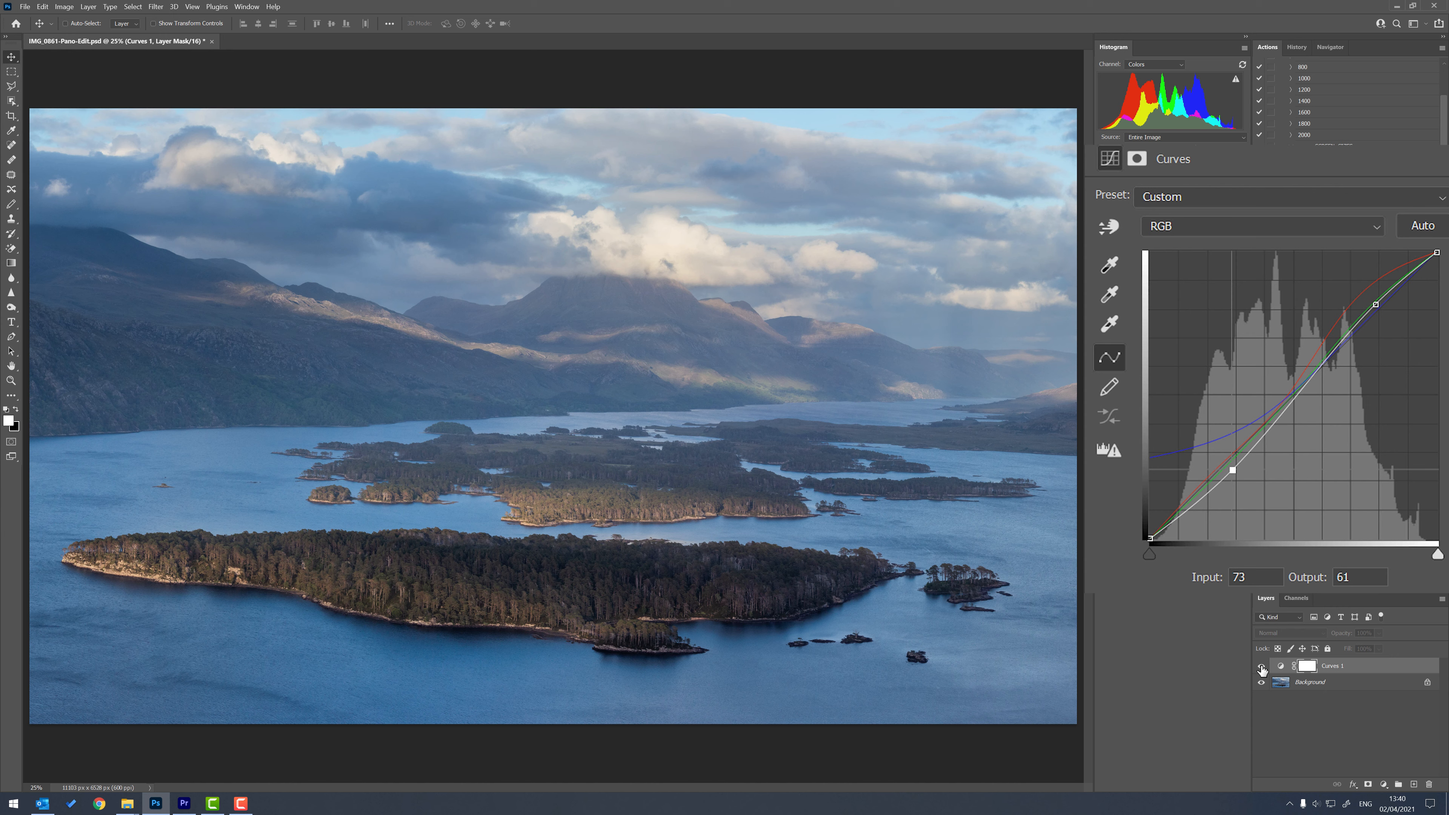
pyautogui.click(1262, 668)
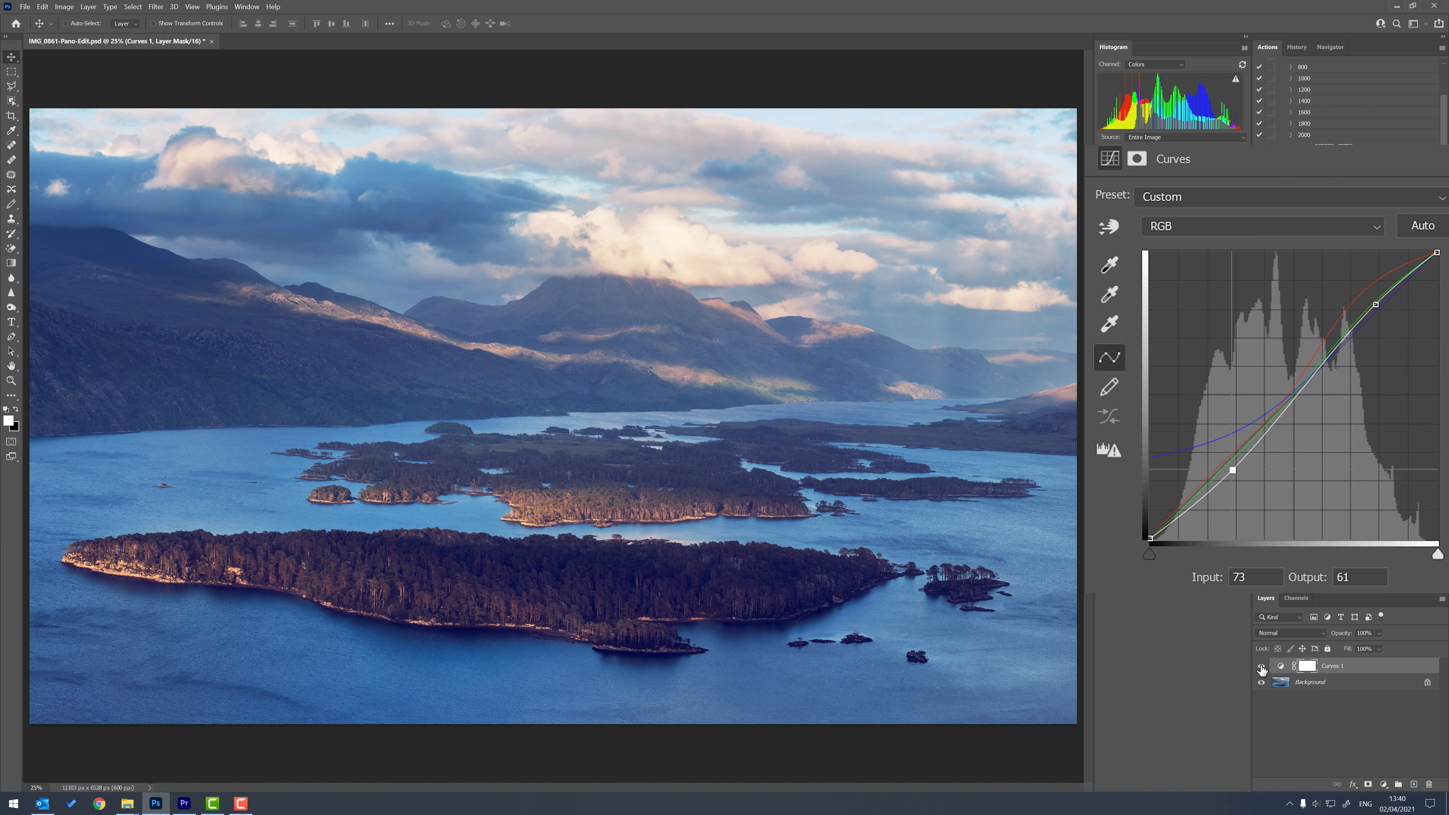
pyautogui.click(1261, 667)
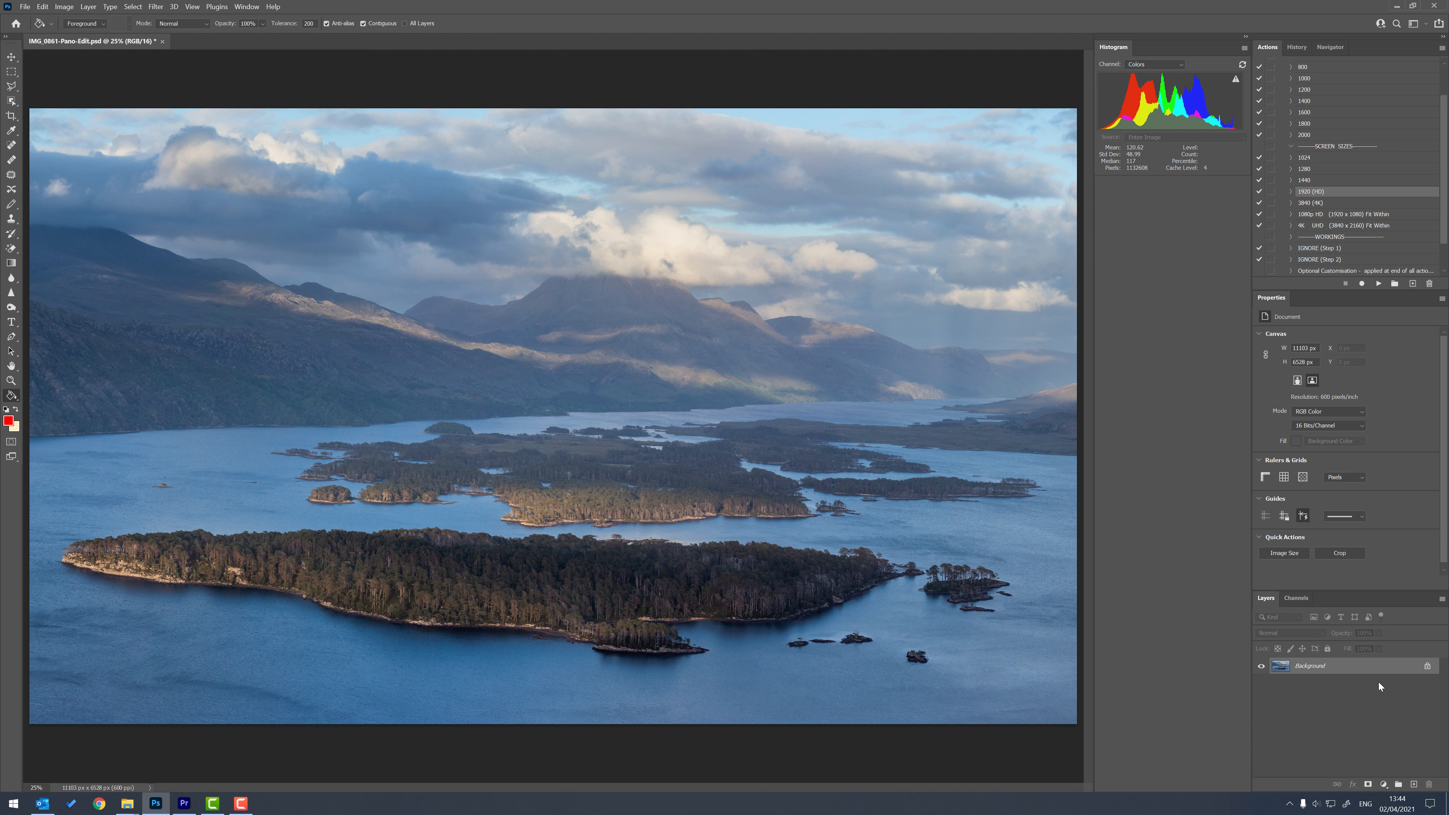
# Add a new layer above the background and fill it with red.
pyautogui.click(1415, 786)
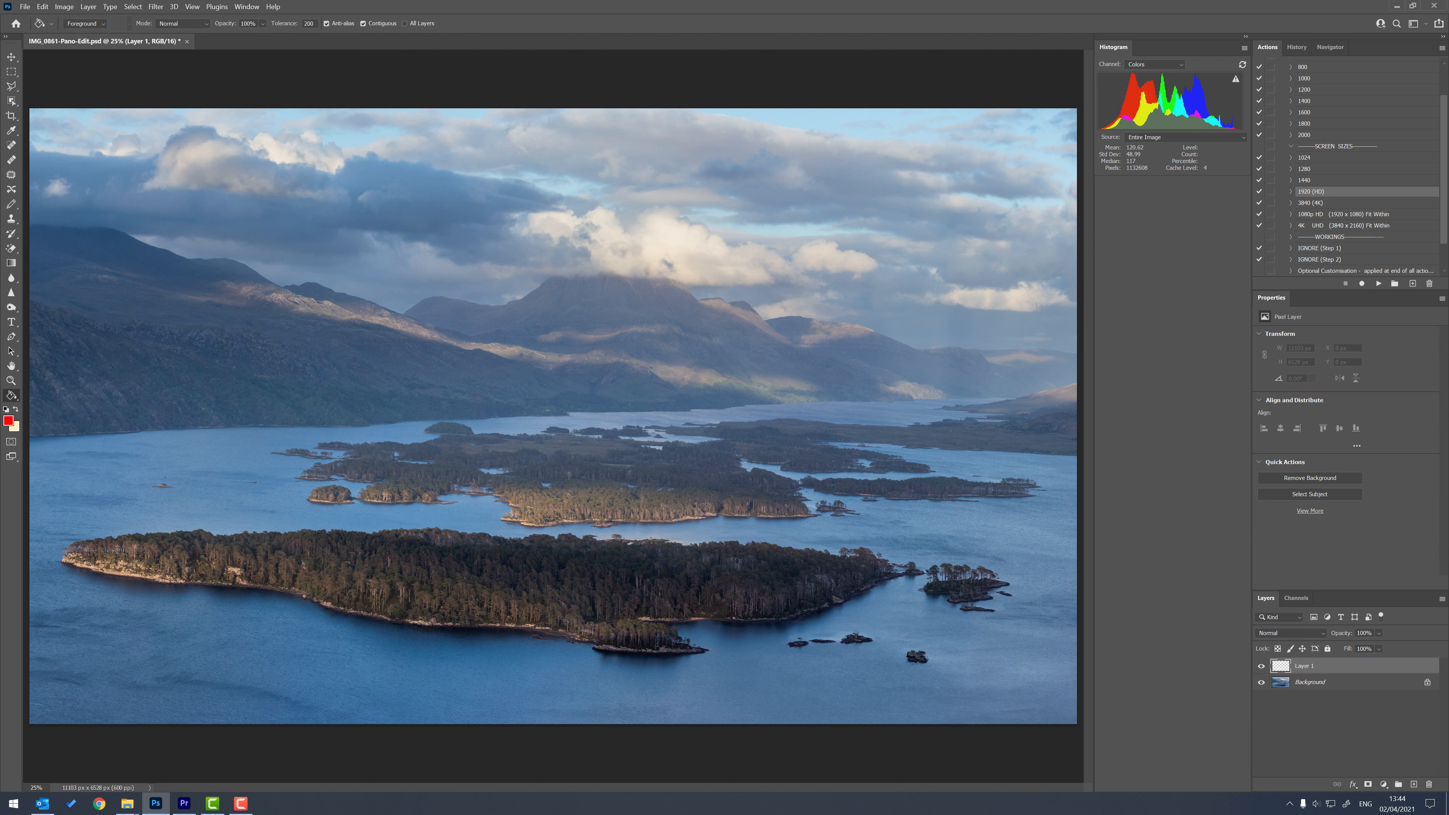
pyautogui.click(624, 388)
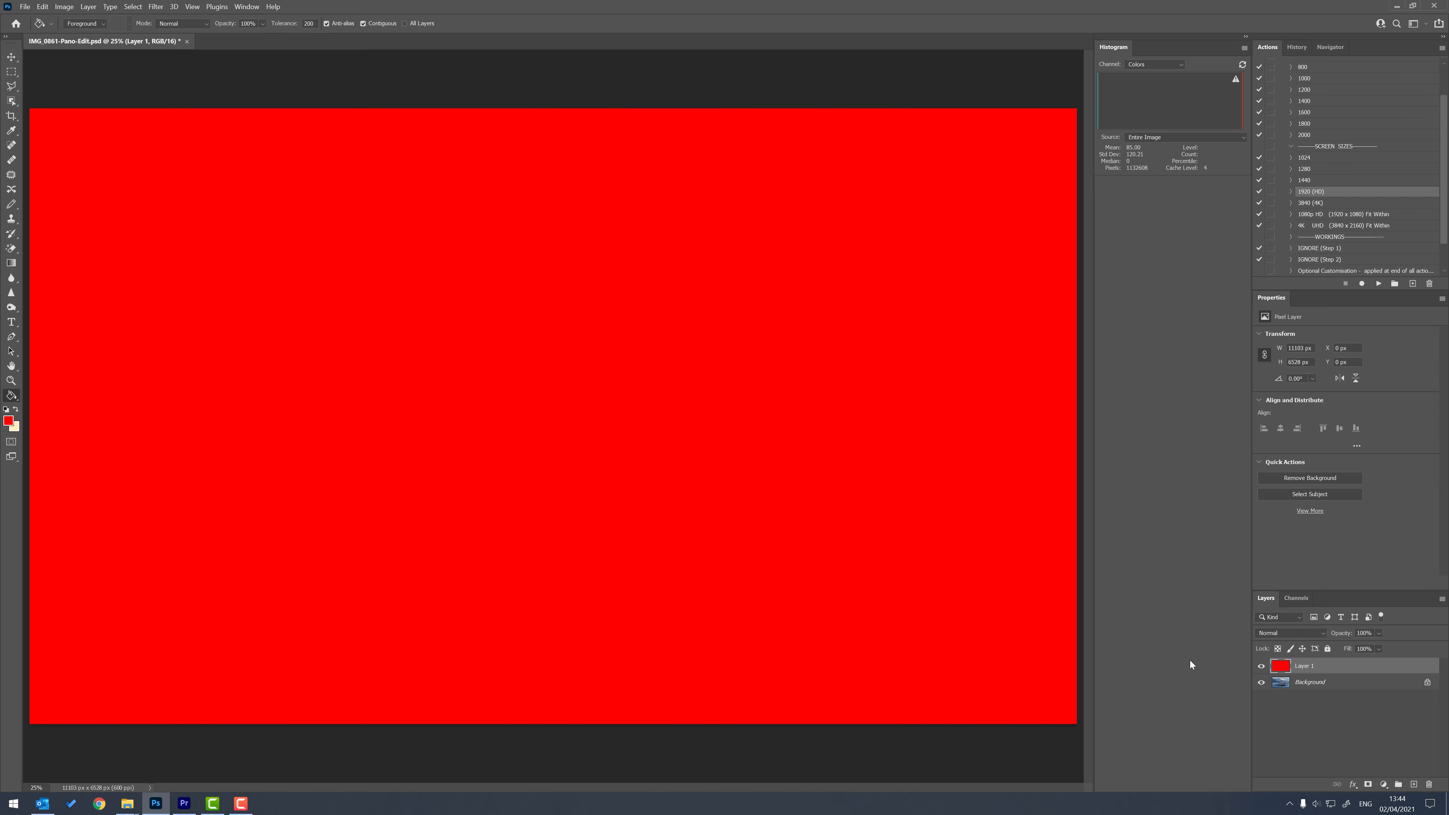
# Set the red layer's blend mode to Linear Dodge (Add) at 10% opacity and hide it to compare with the original photo.
pyautogui.click(1324, 633)
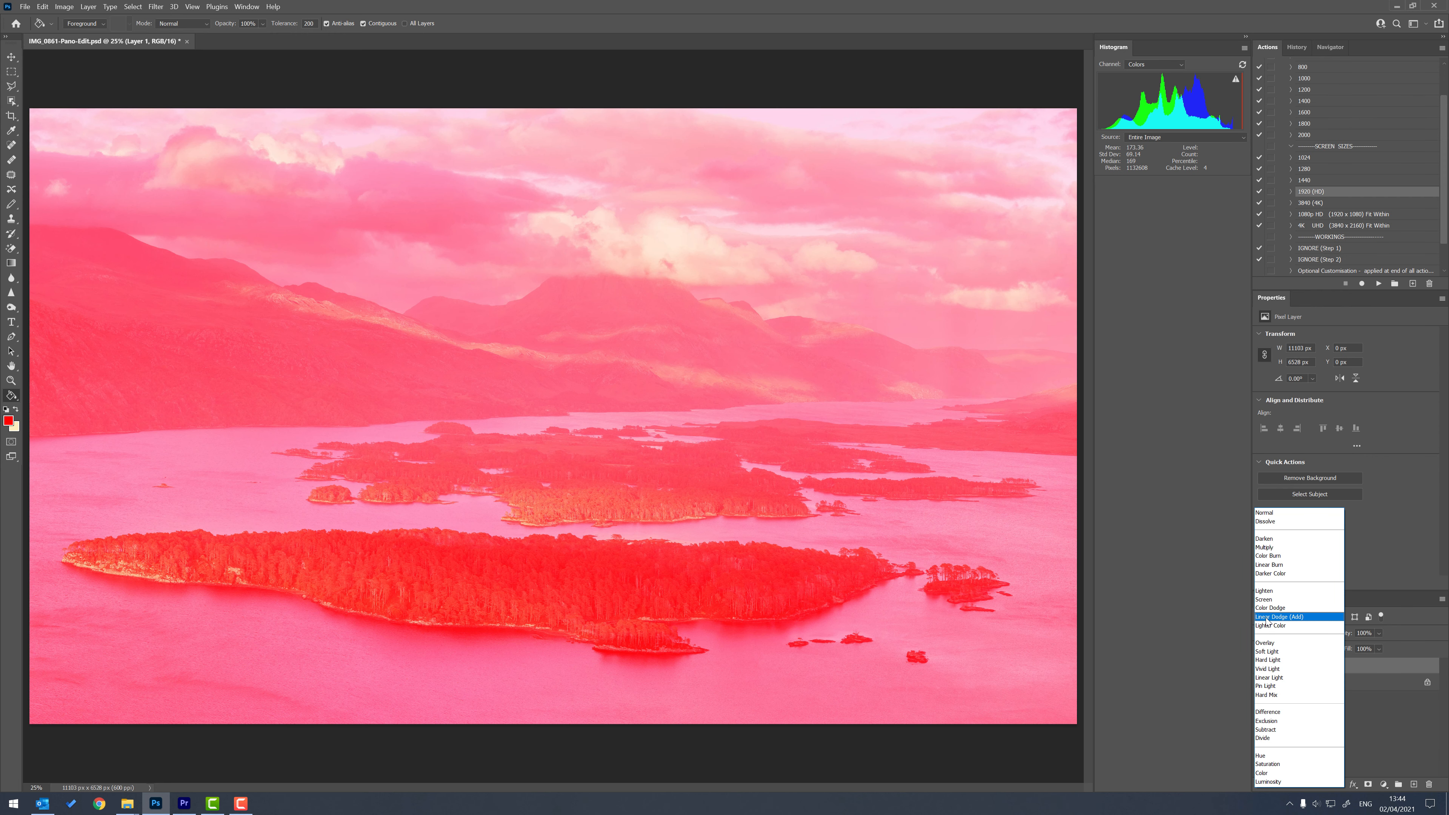
pyautogui.click(1293, 618)
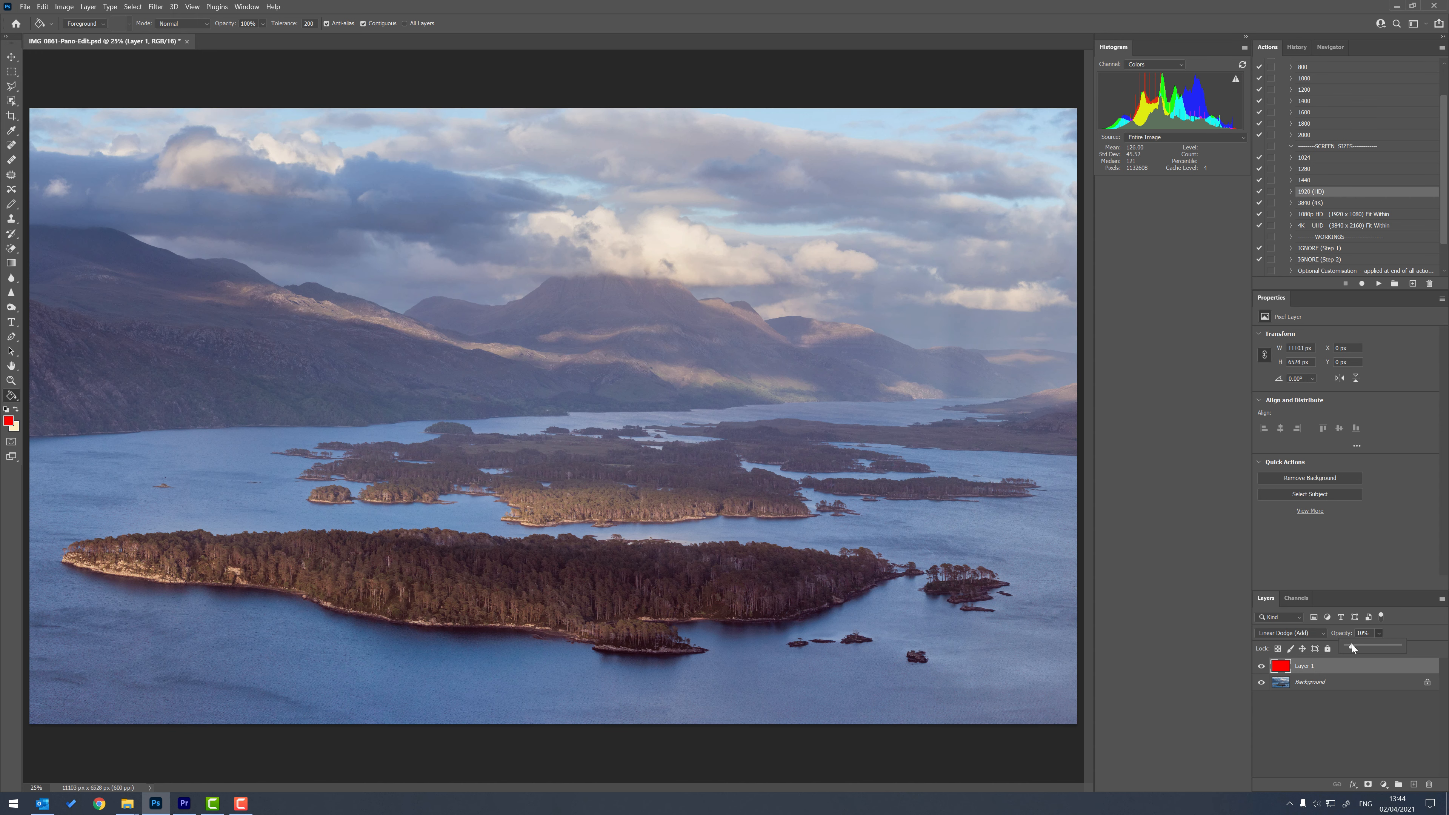
pyautogui.click(1261, 666)
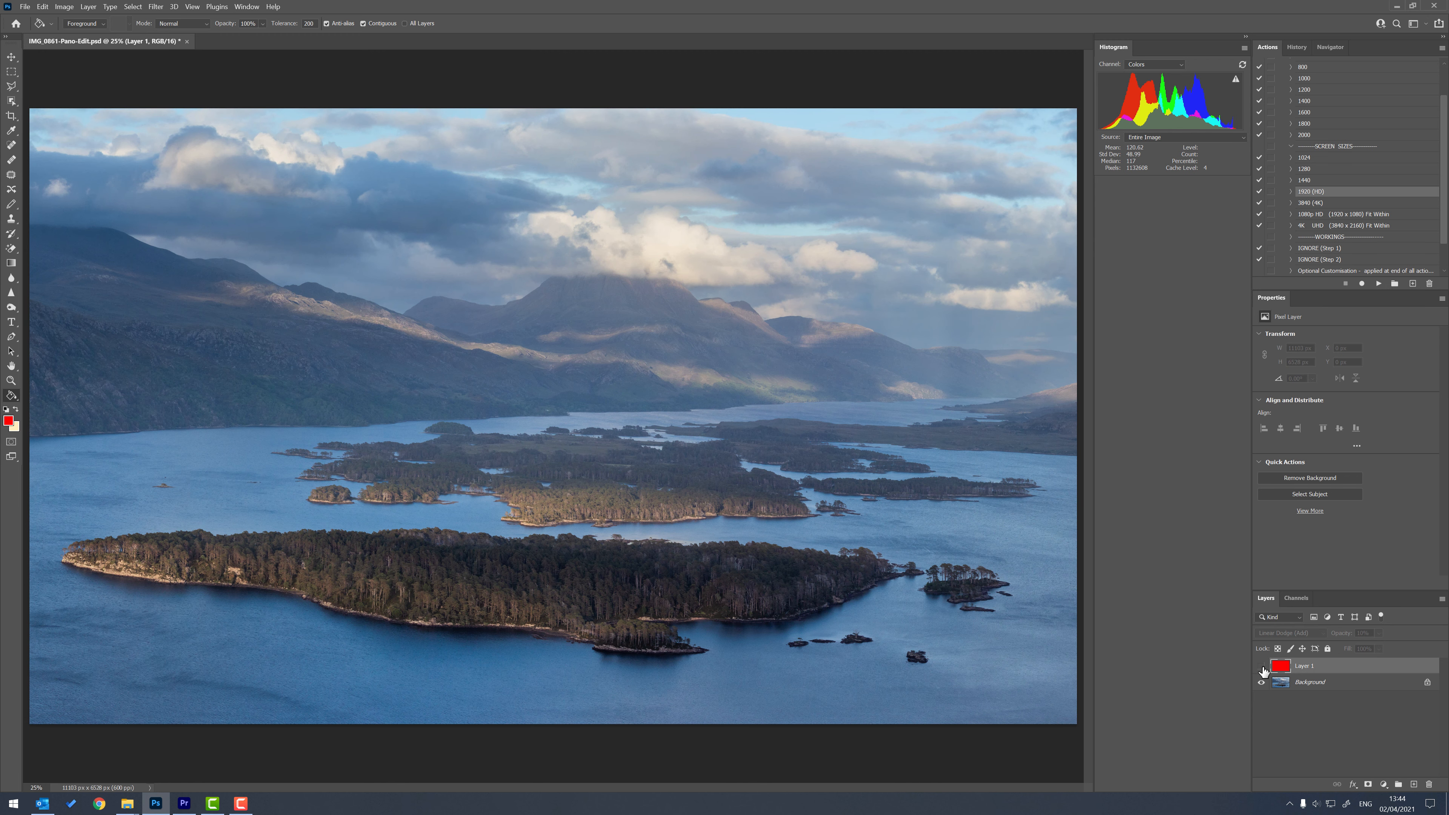
# Show the red fill layer again and add a Curves adjustment layer above it.
pyautogui.click(1262, 667)
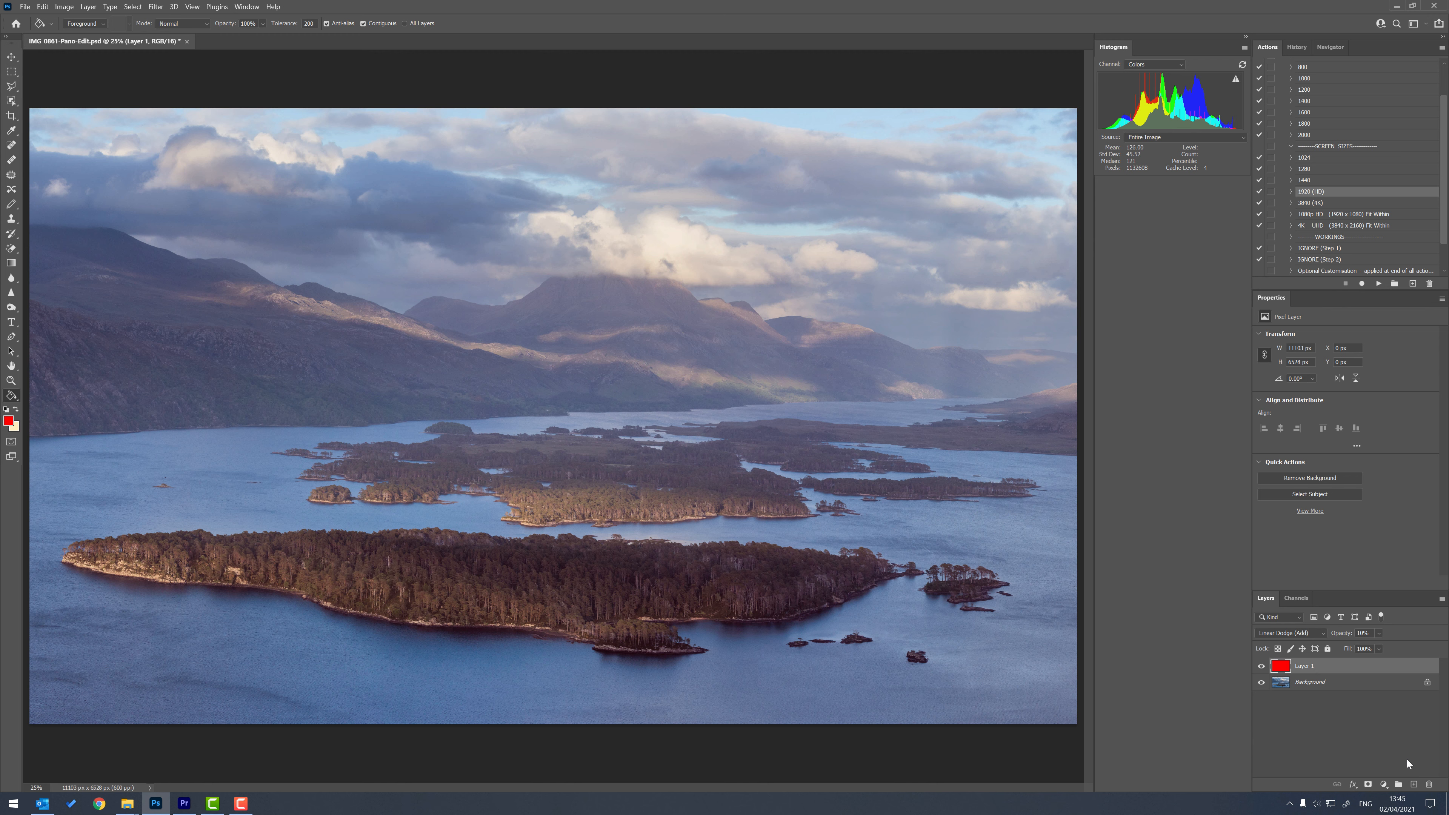
pyautogui.click(1385, 785)
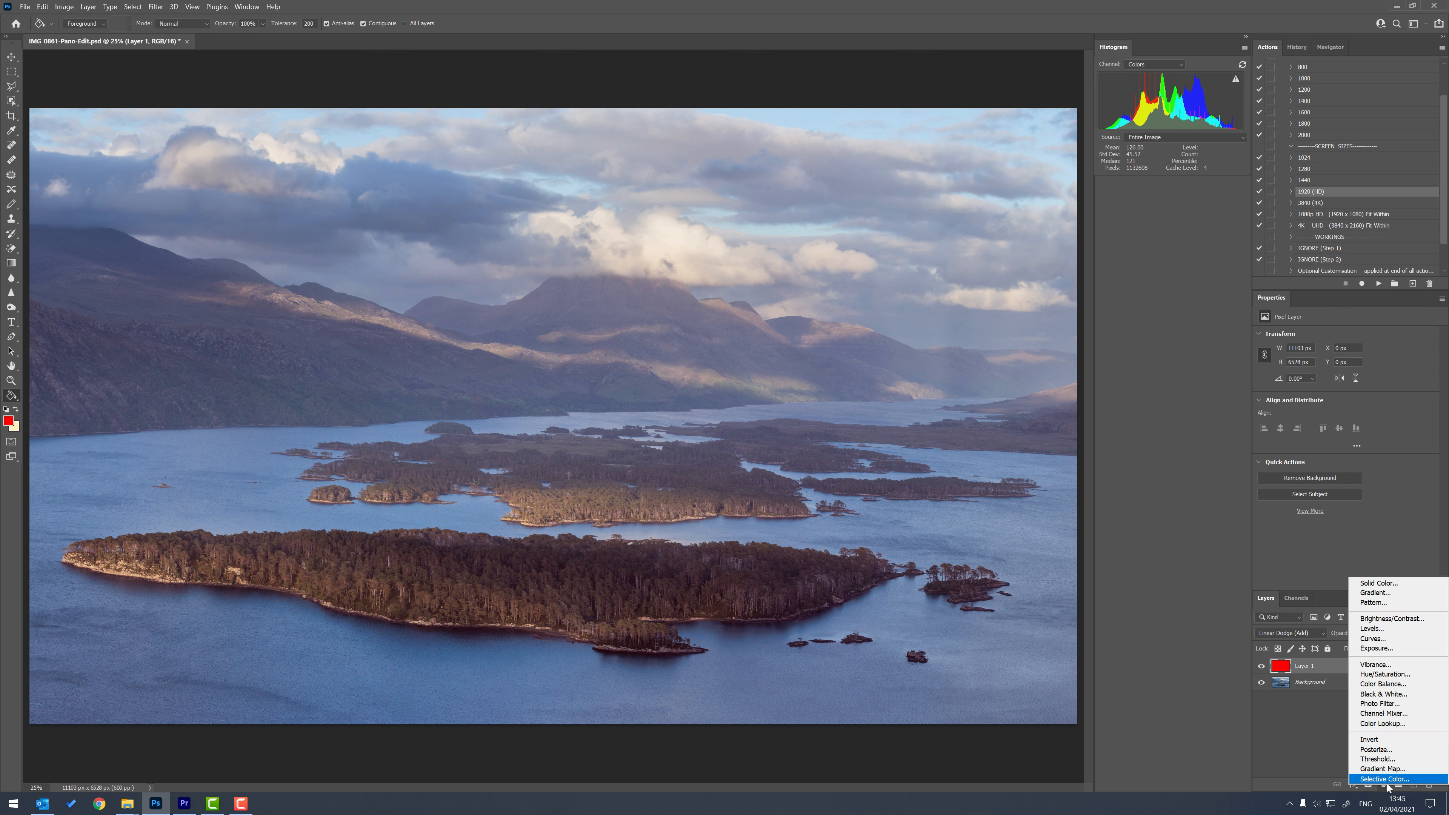
pyautogui.click(1364, 640)
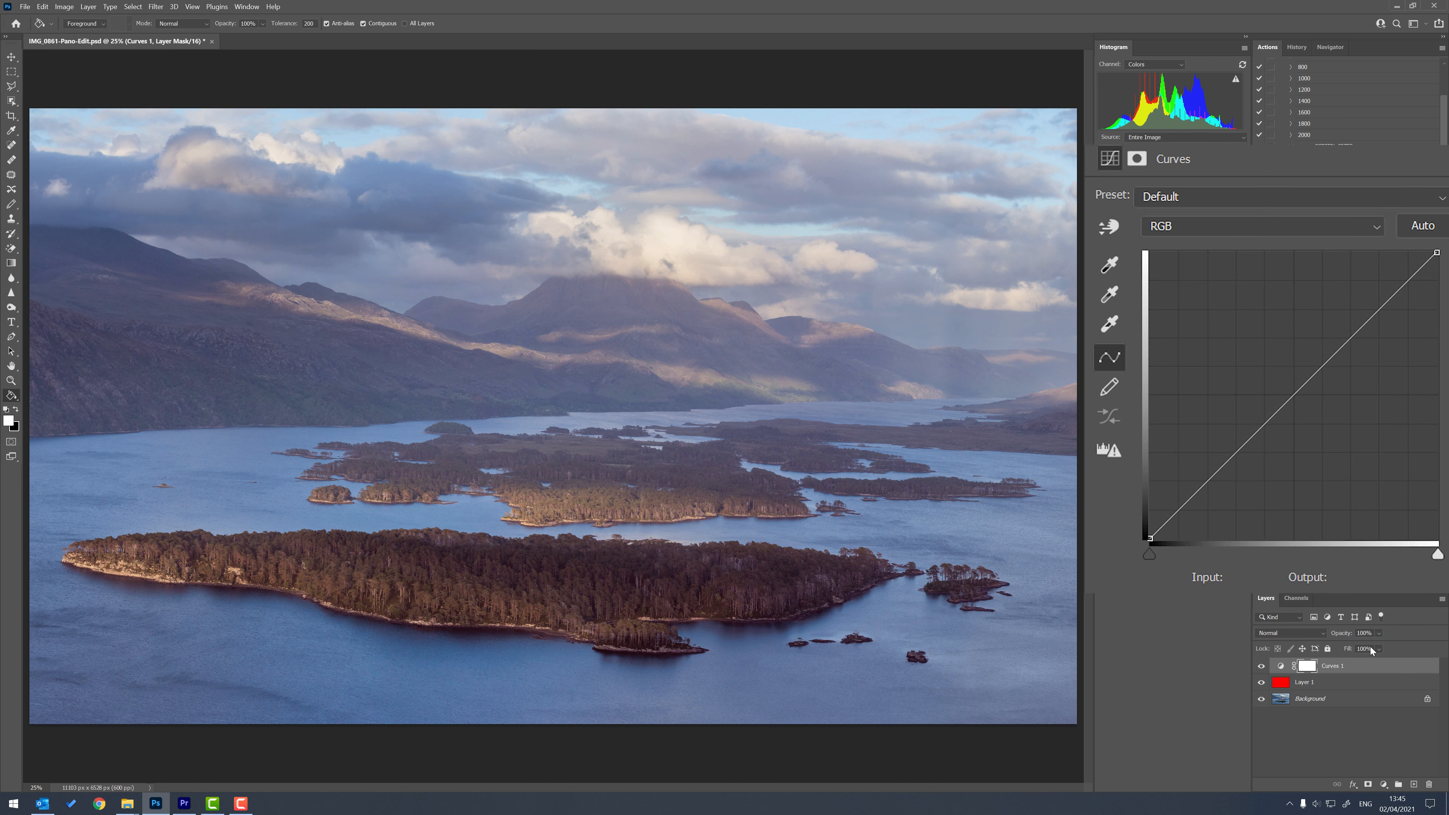
# Examine the Blue, Green and Red channel histograms in Curves, comparing the Red one with the red layer hidden and shown.
pyautogui.click(1376, 229)
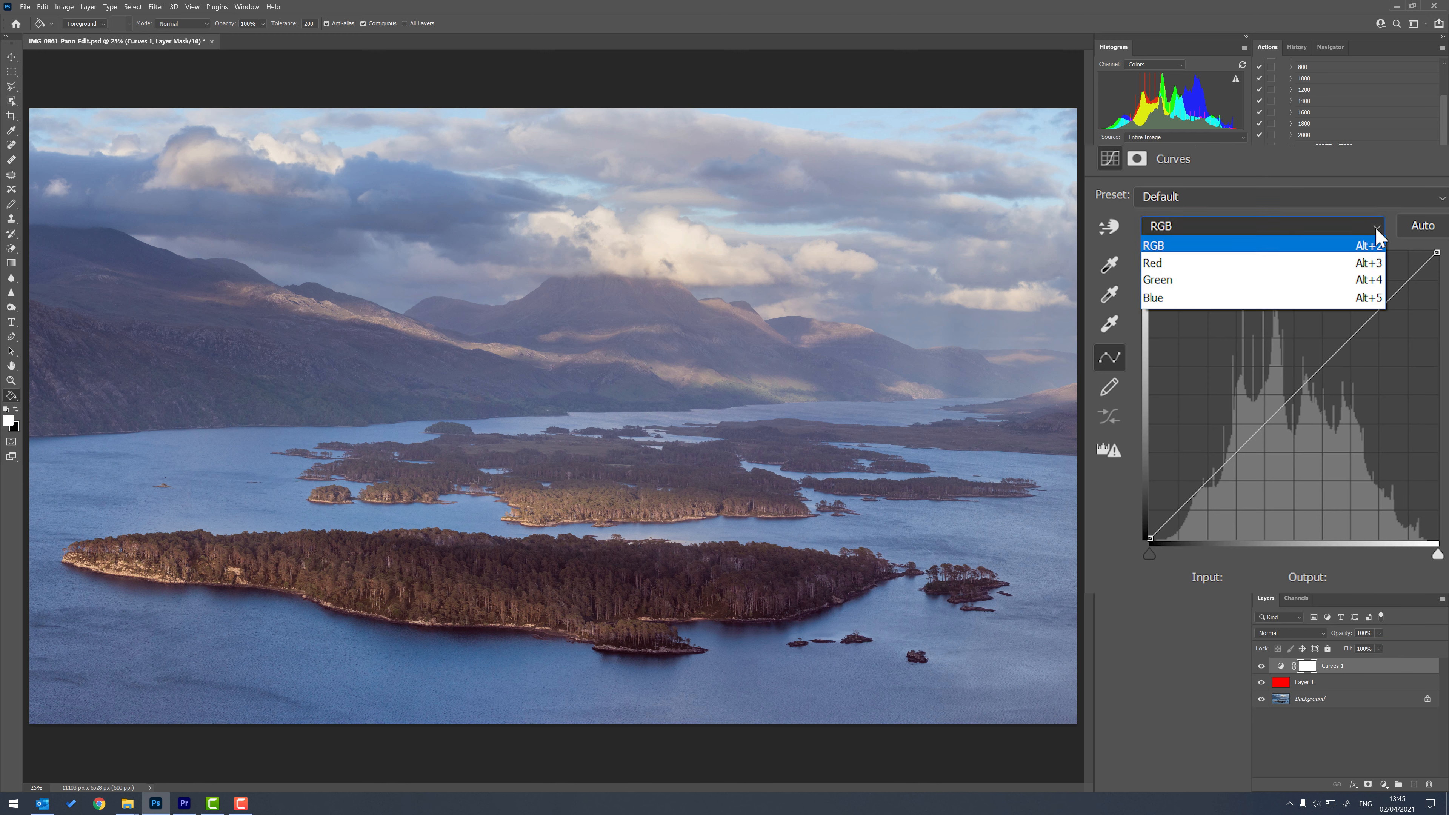
pyautogui.click(1287, 298)
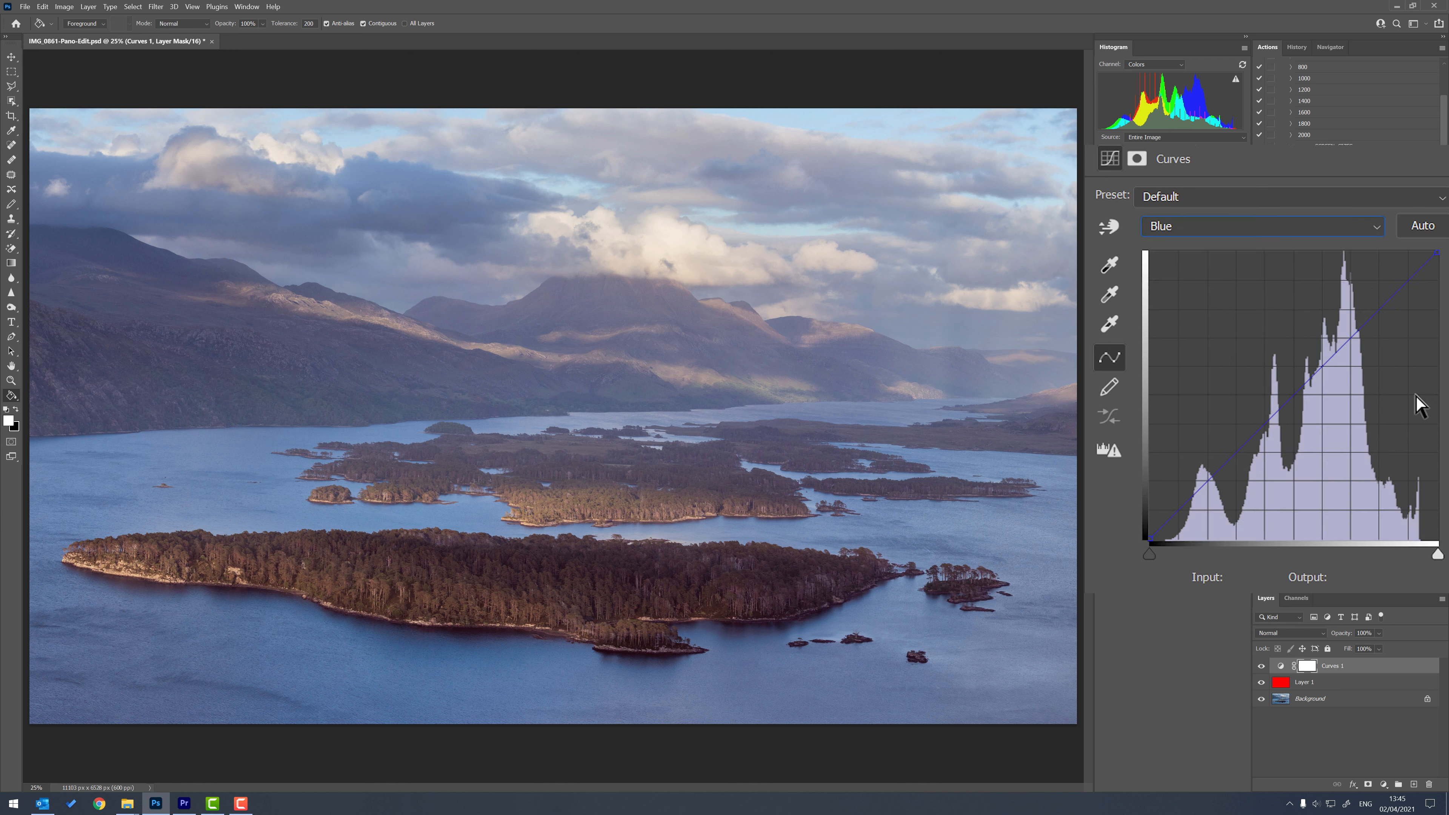
pyautogui.click(1376, 228)
pyautogui.click(1330, 280)
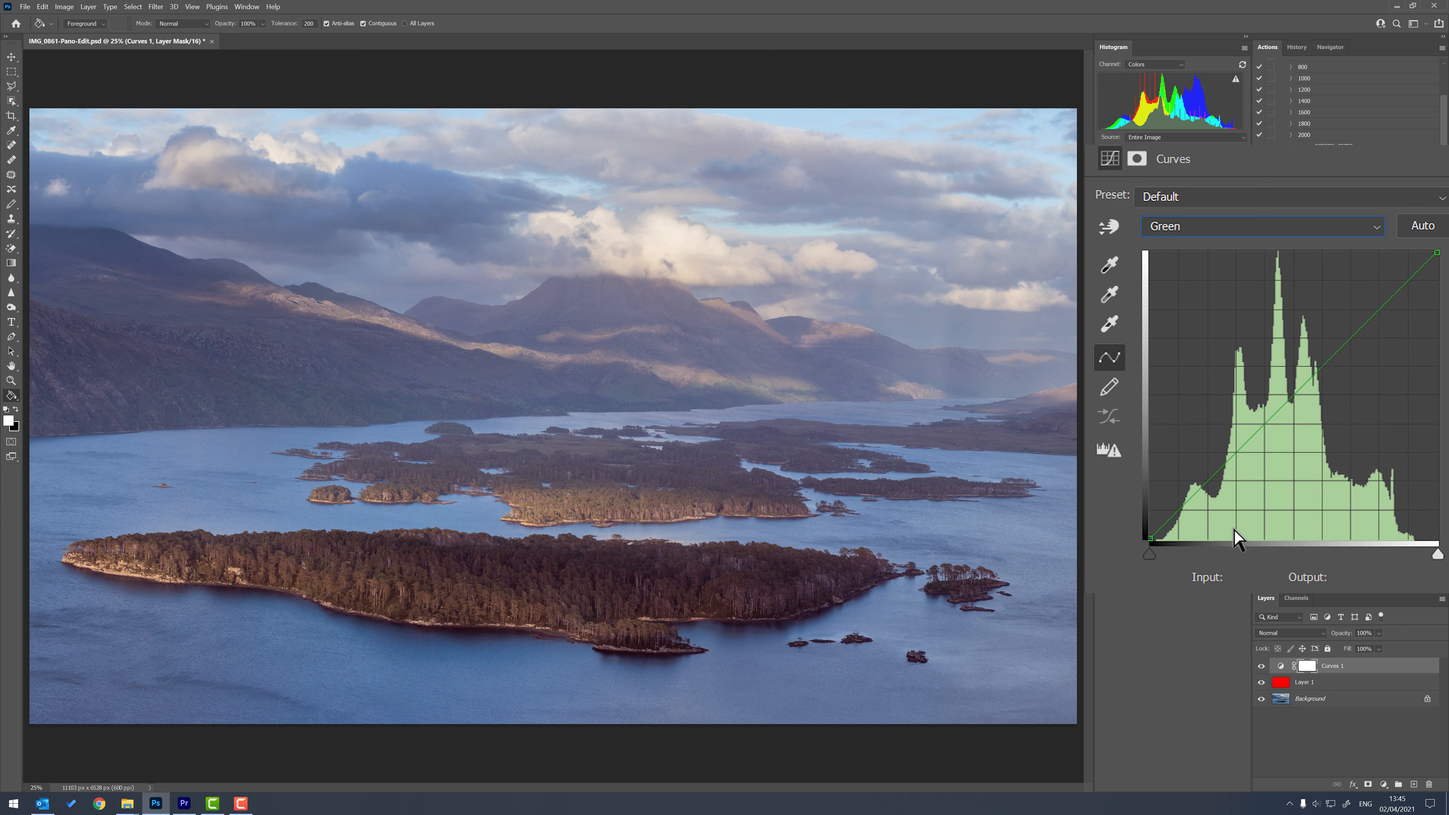
pyautogui.click(1380, 231)
pyautogui.click(1356, 263)
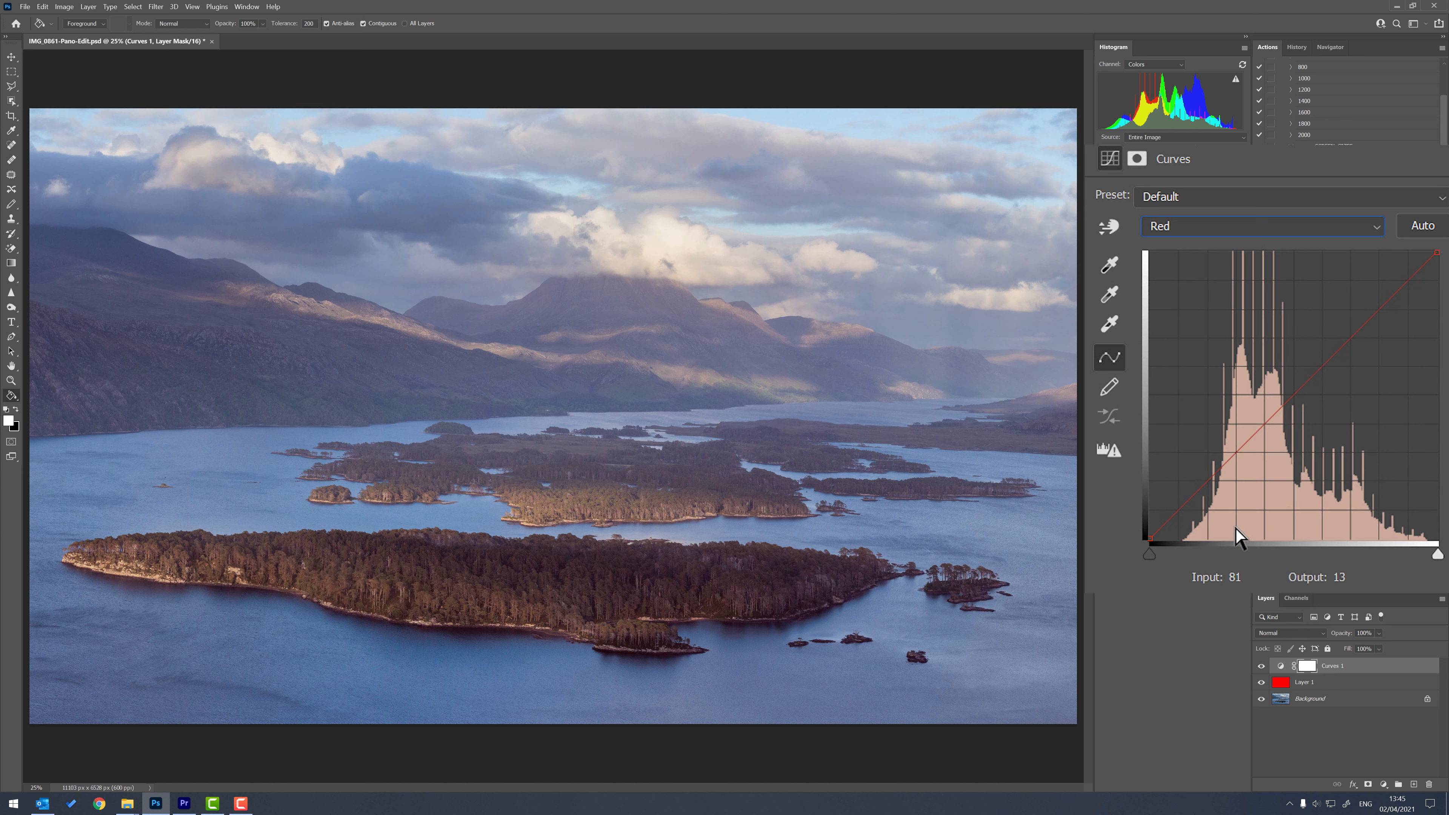
pyautogui.click(1262, 683)
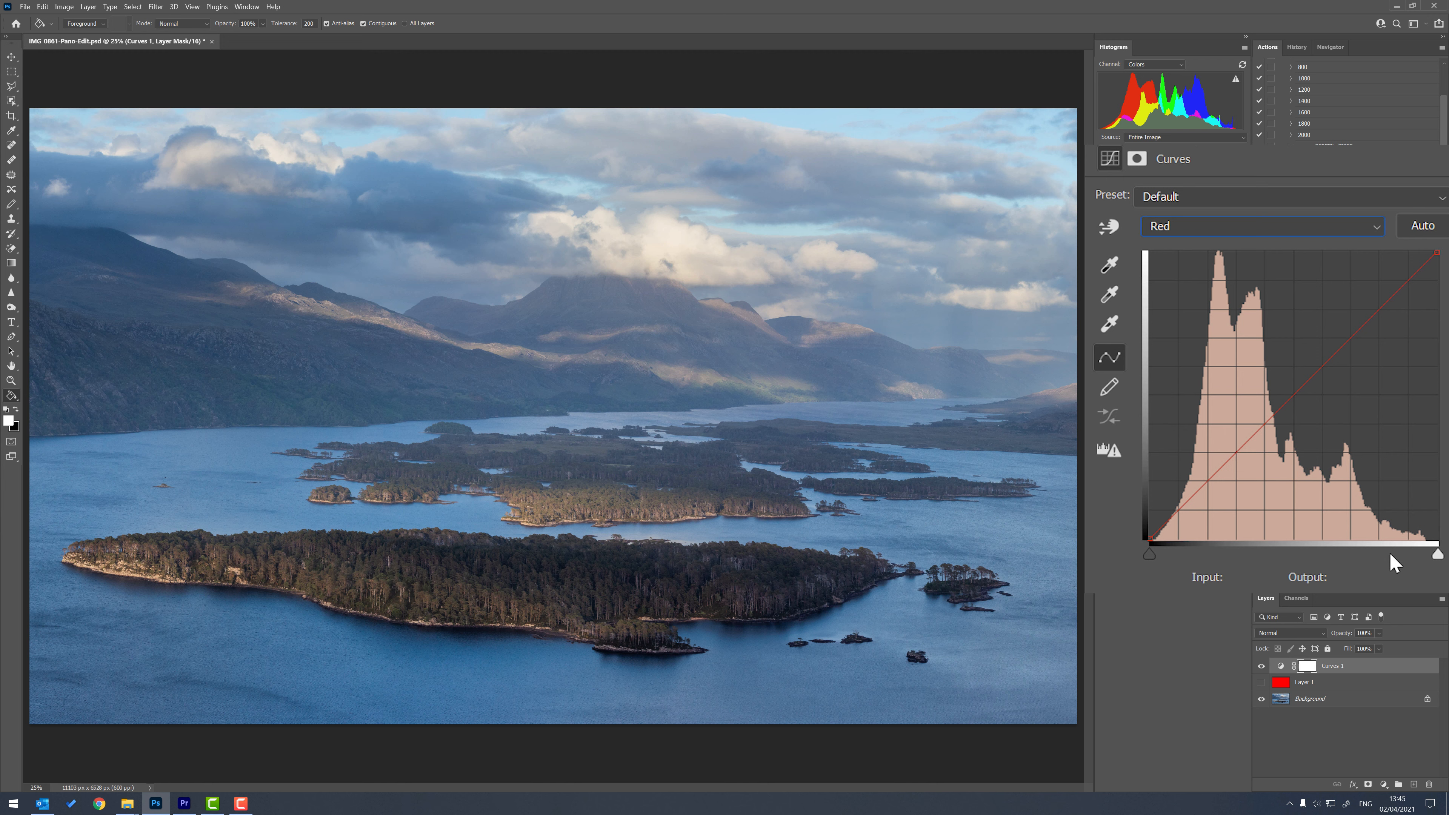
pyautogui.click(1262, 684)
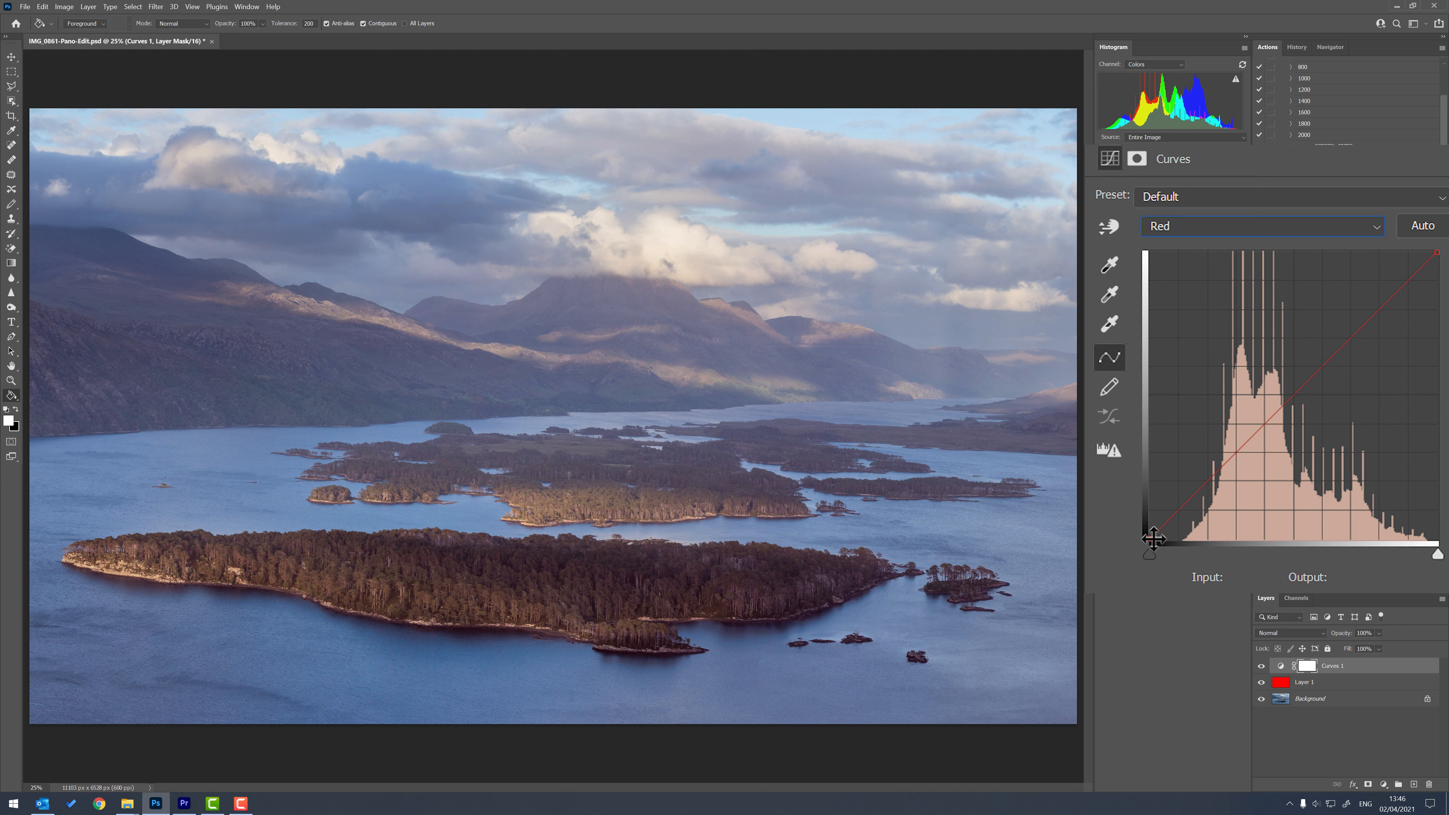
# Set the Red curve's black point to input 27, output 0, and compare the photo with the Curves and red layers hidden and shown.
pyautogui.moveTo(1151, 554); pyautogui.dragTo(1180, 578)
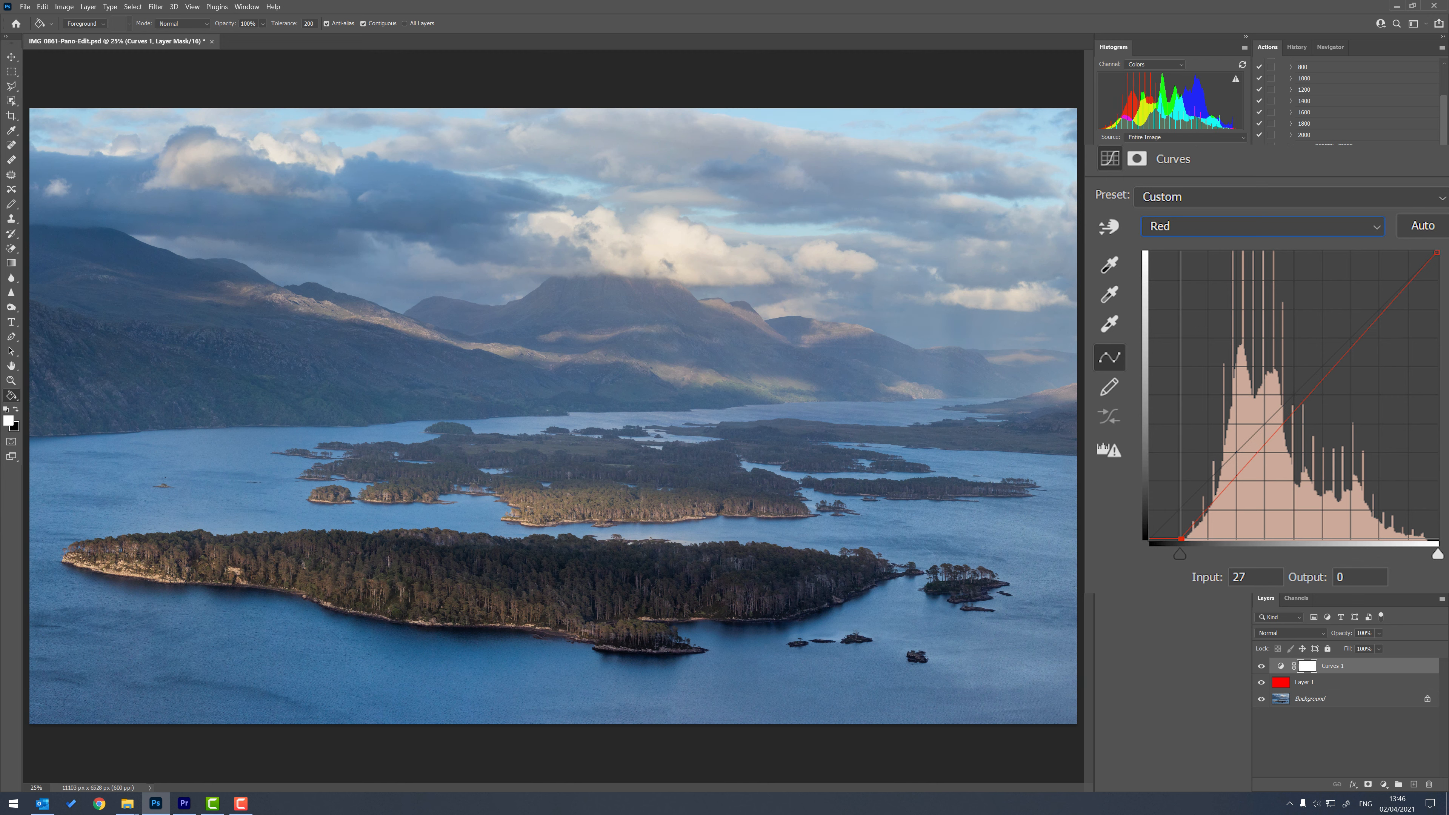
pyautogui.click(1262, 666)
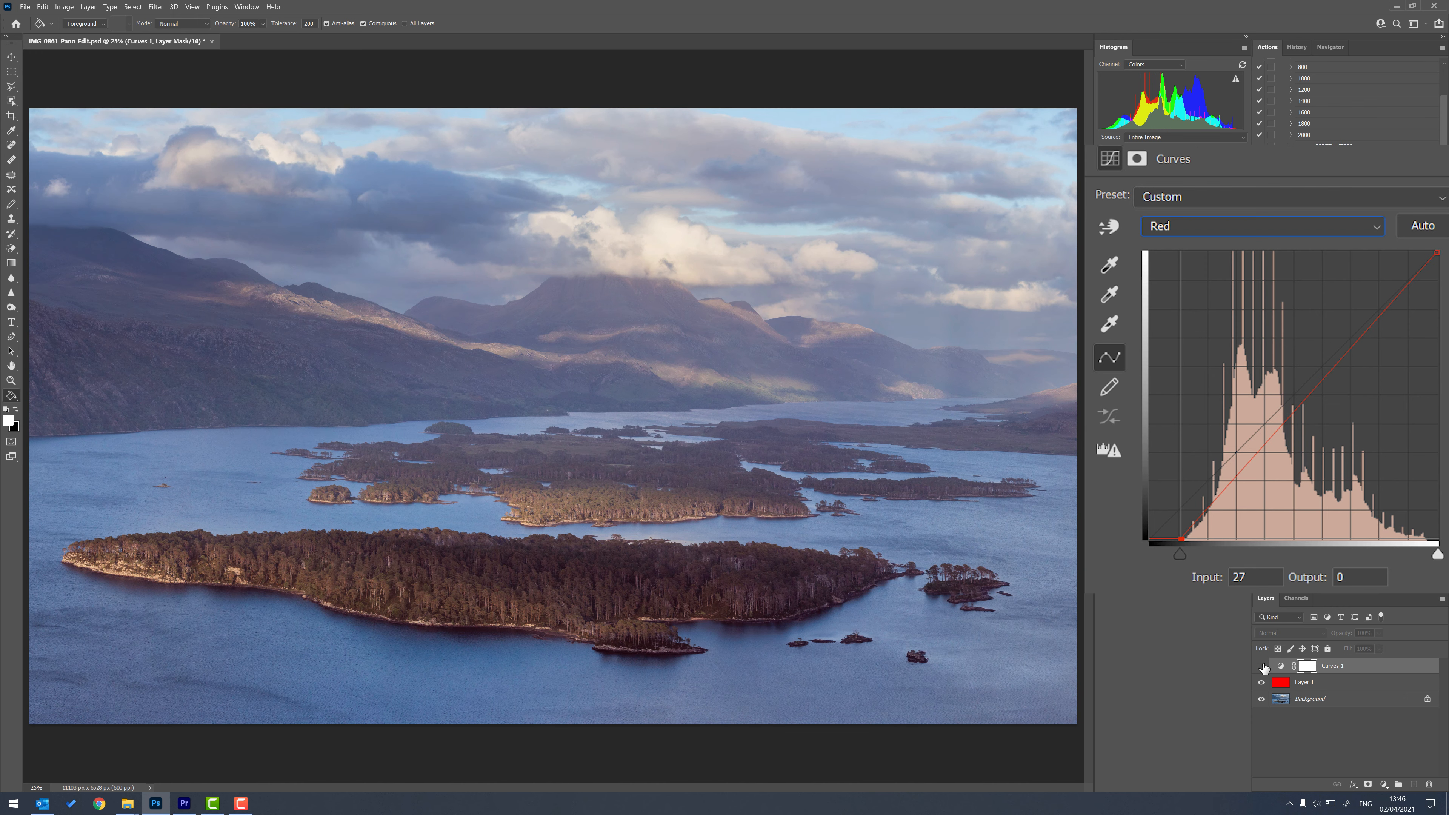
pyautogui.click(1262, 666)
pyautogui.click(1262, 666)
pyautogui.click(1262, 683)
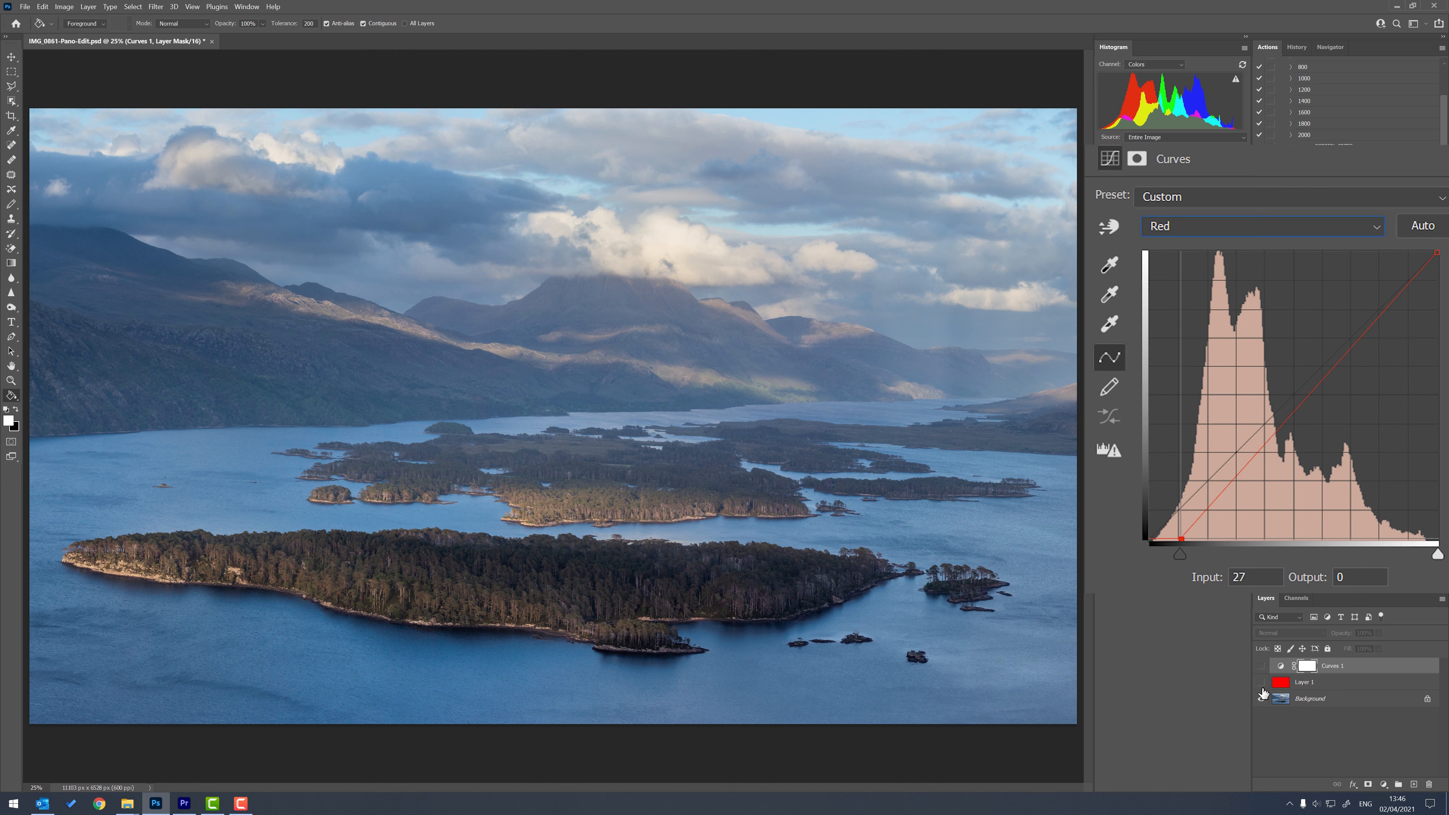
pyautogui.click(1262, 683)
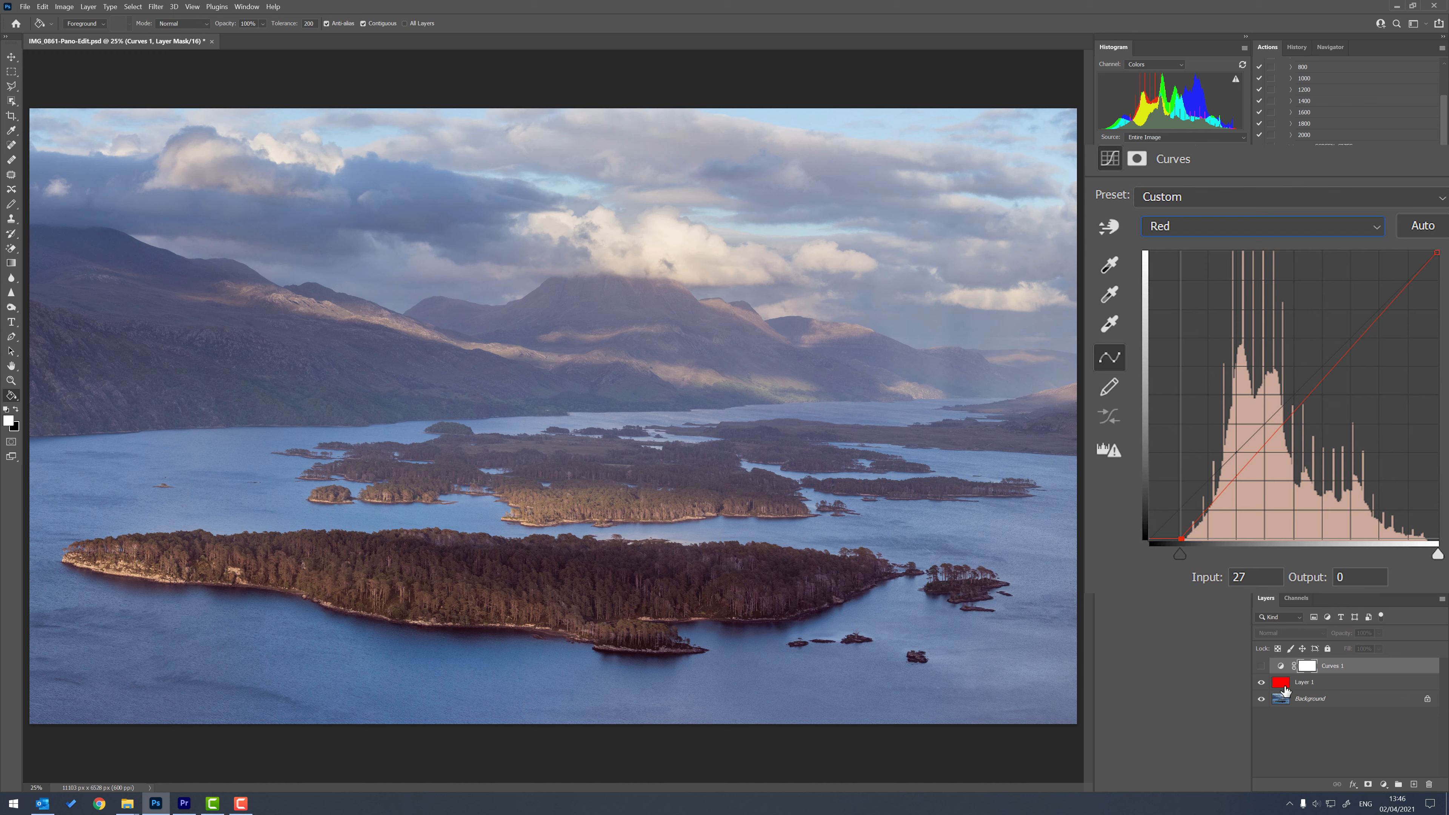
# Merge the red layer into the background and compare the photo with the Curves 1 layer hidden and shown.
pyautogui.click(1310, 701)
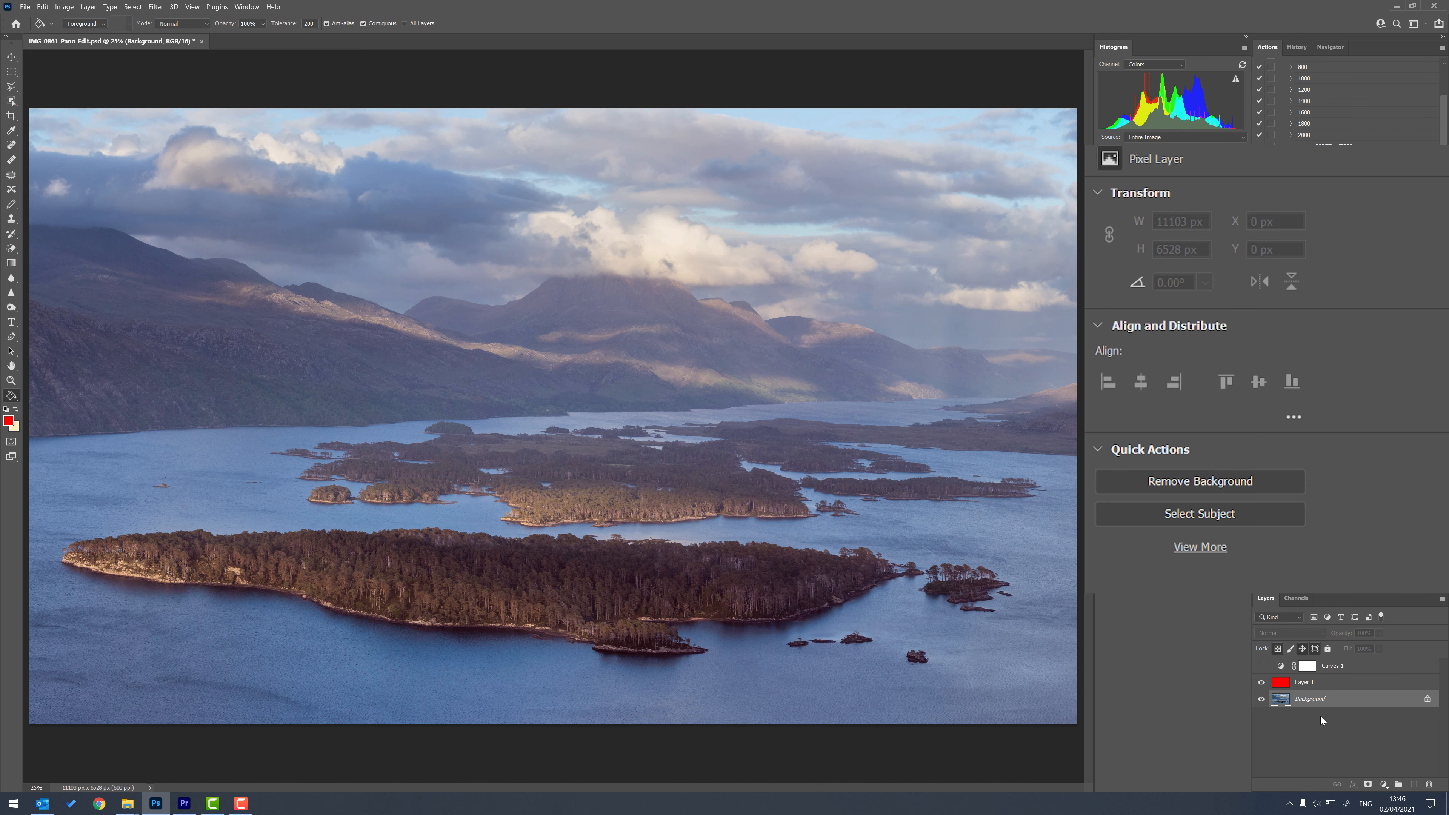
pyautogui.click(1315, 685)
pyautogui.press('Delete')
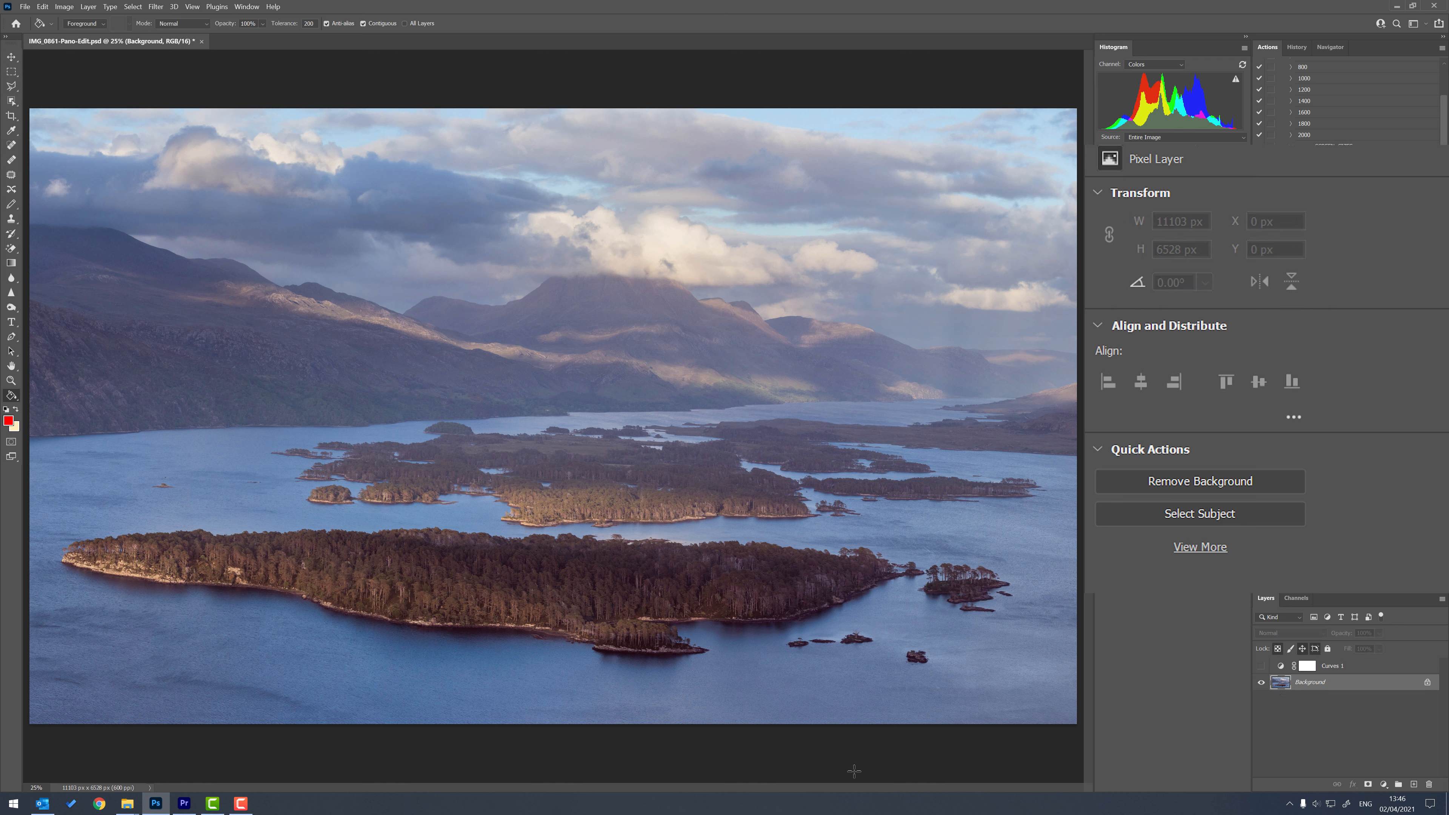
pyautogui.click(1262, 666)
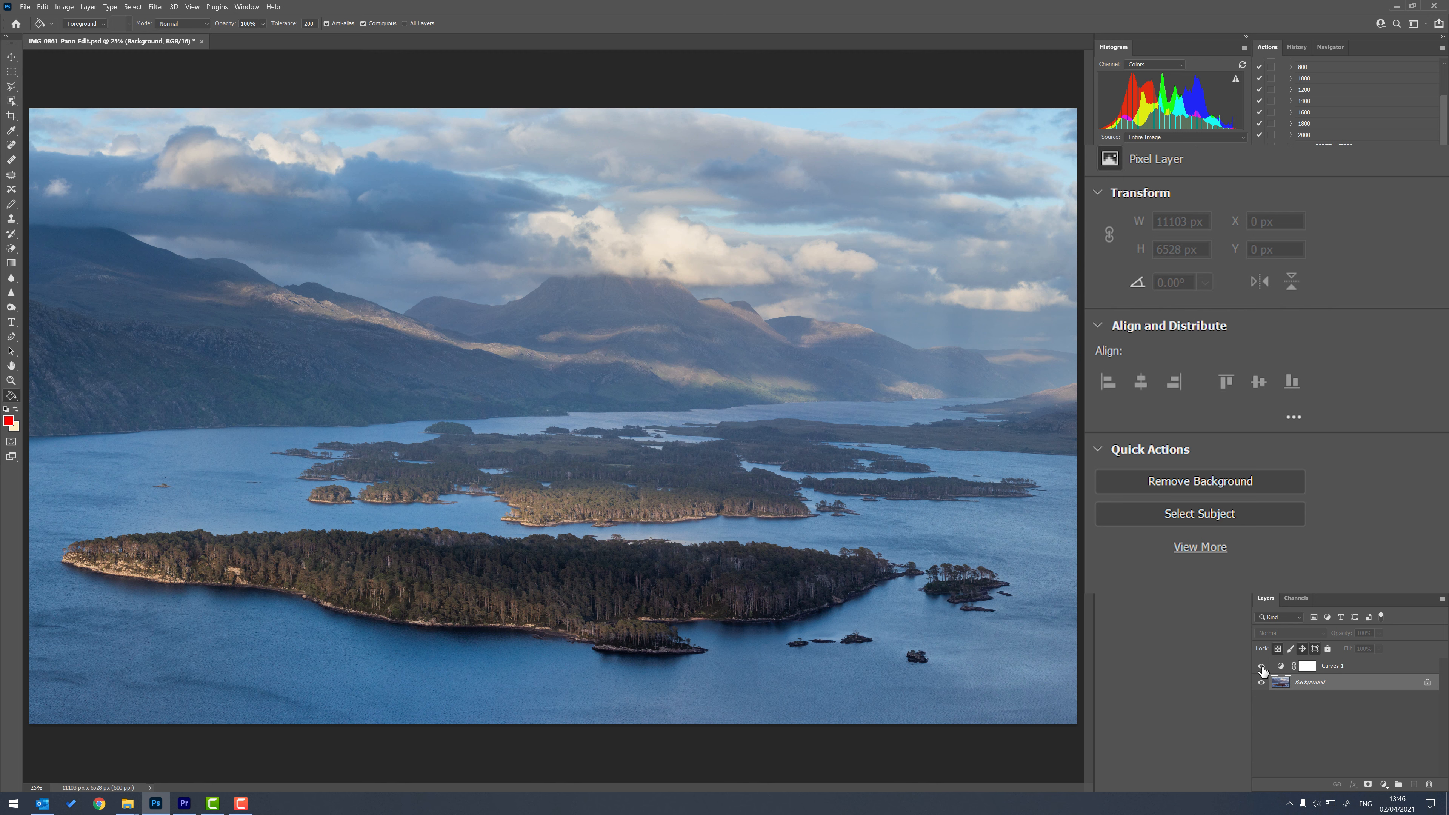
pyautogui.click(1261, 667)
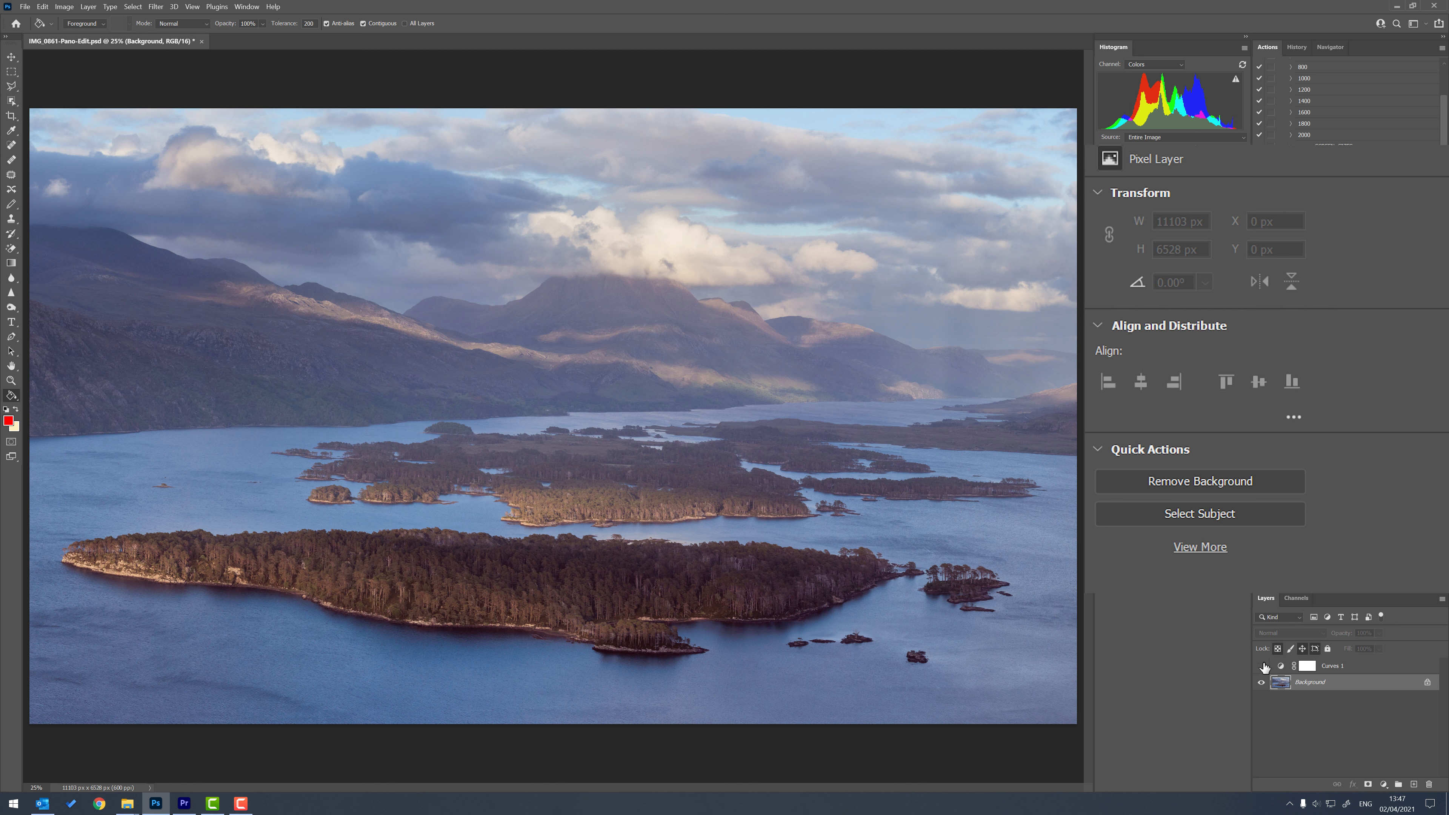
pyautogui.click(1262, 666)
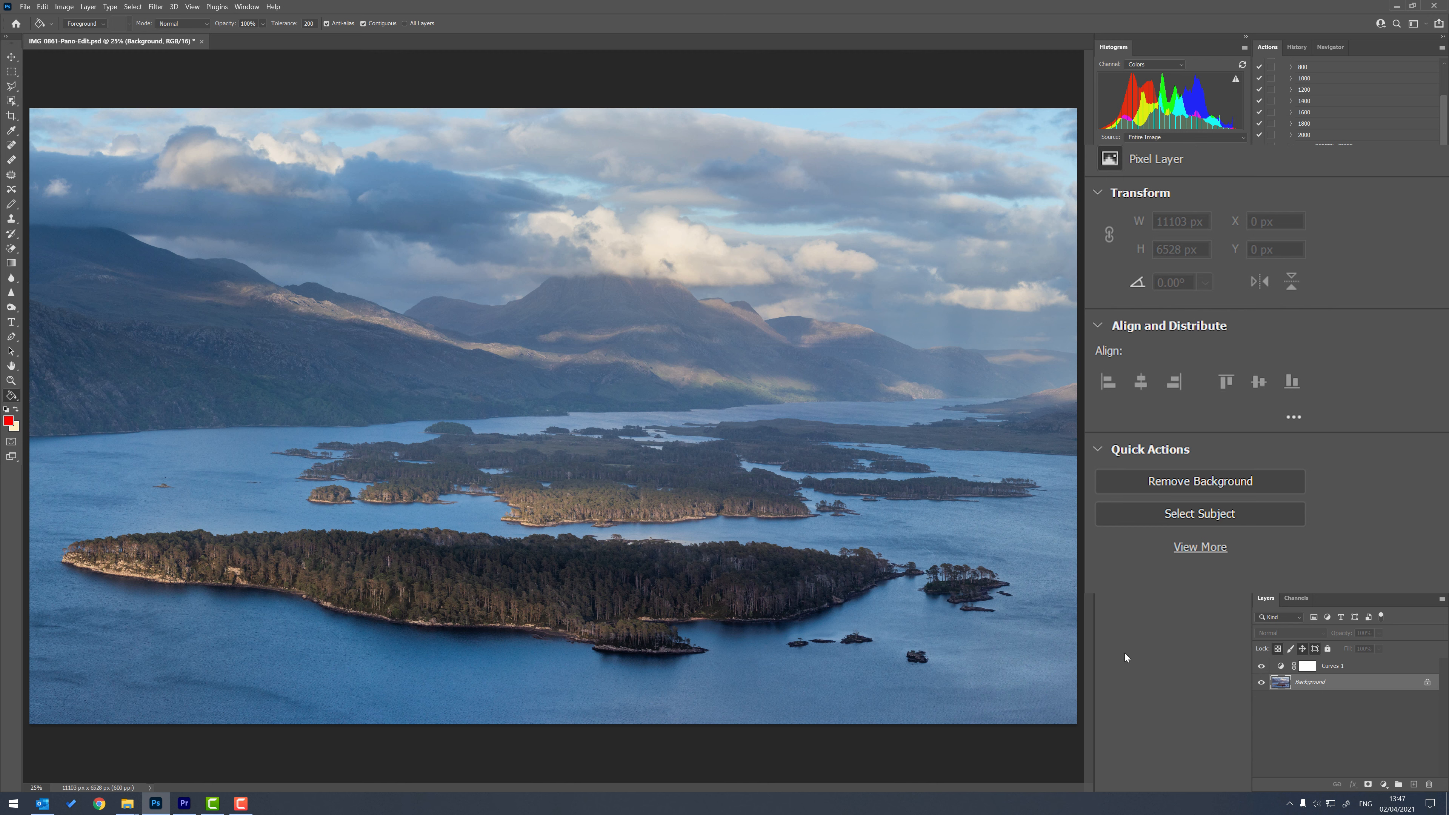
# Inspect the Red channel of the Curves 1 layer over the merged background, and undo the merge of the red layer.
pyautogui.click(1351, 674)
pyautogui.click(1264, 227)
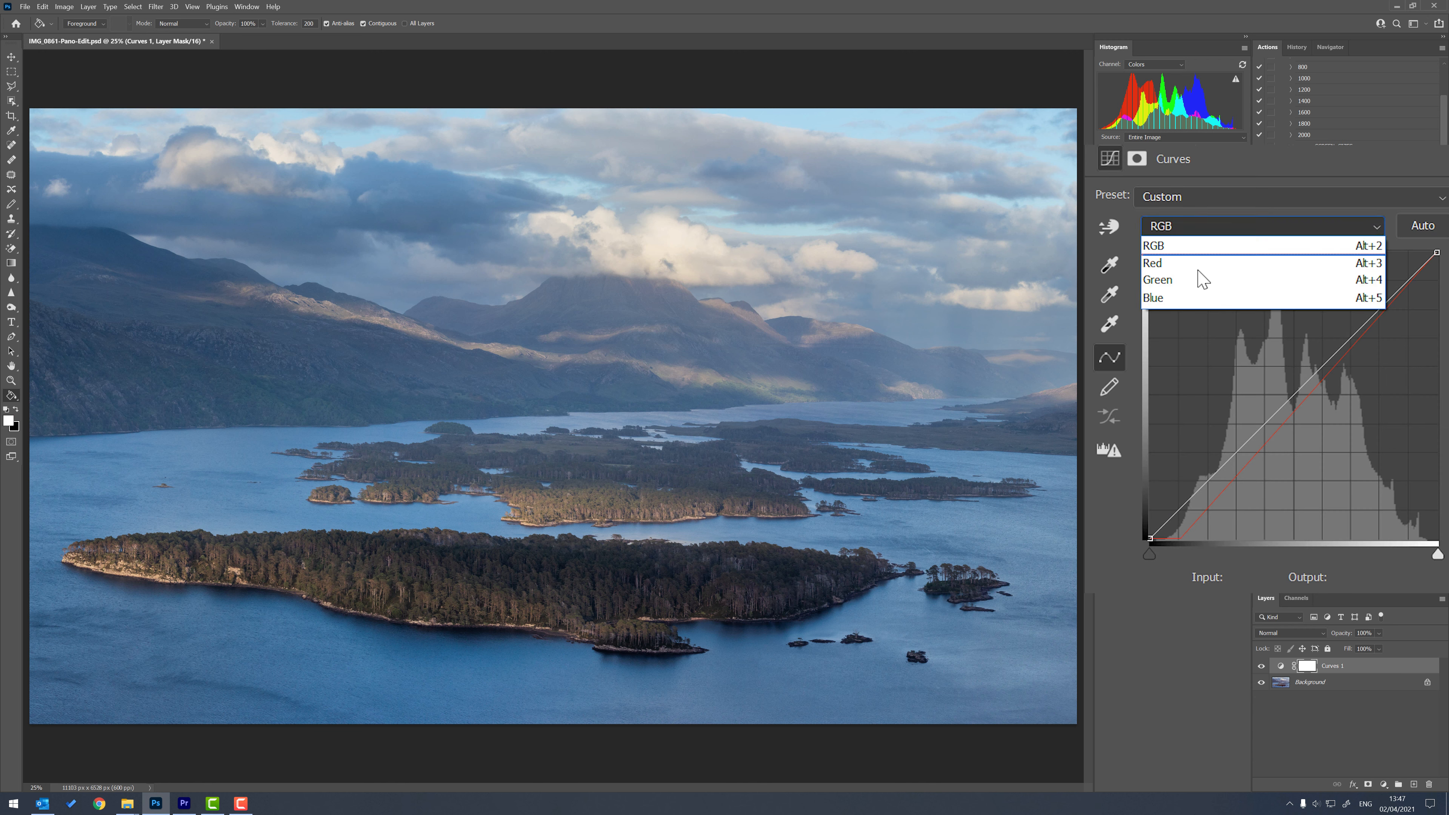
pyautogui.click(1179, 264)
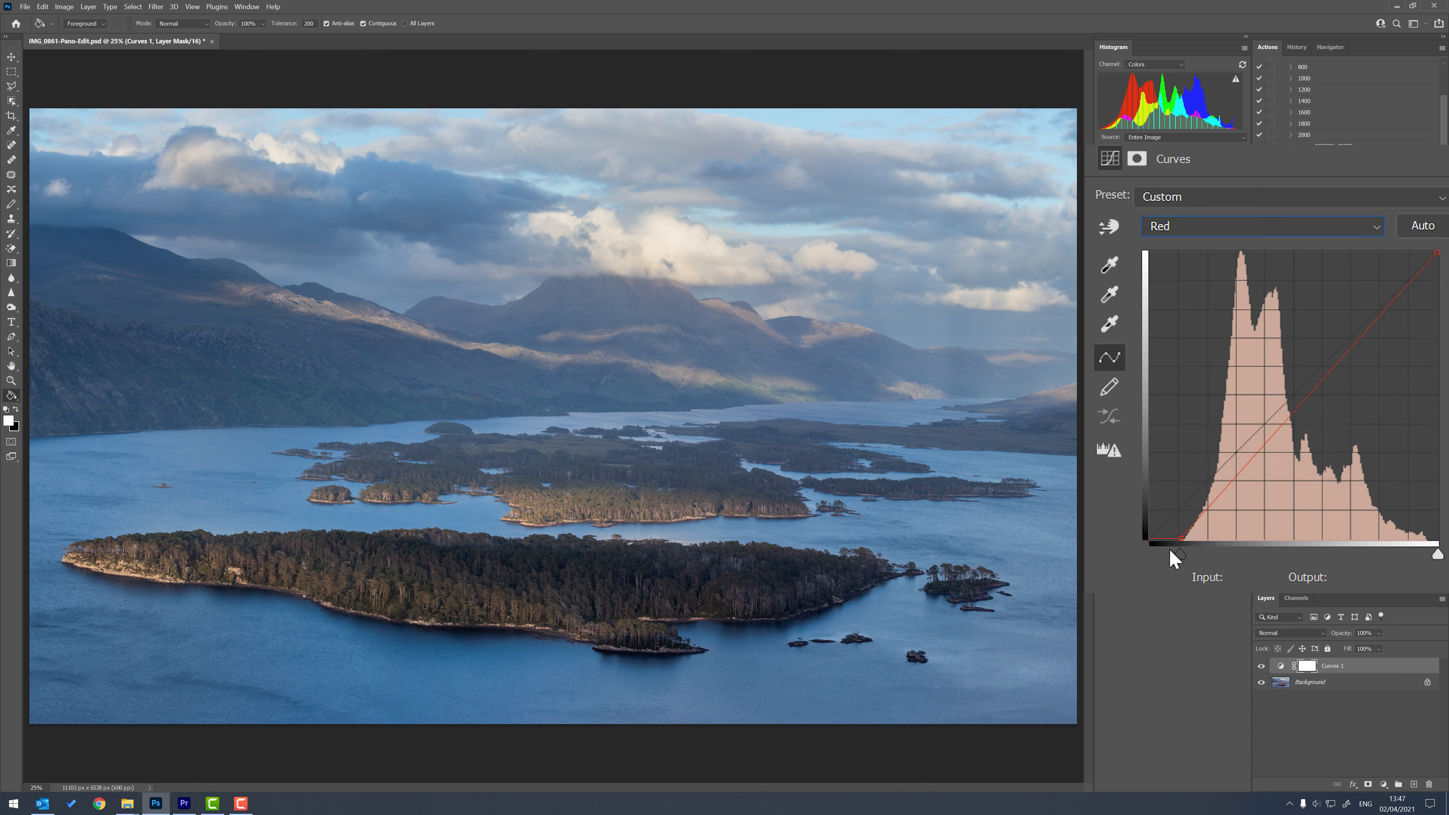
pyautogui.moveTo(1189, 537); pyautogui.dragTo(1170, 538)
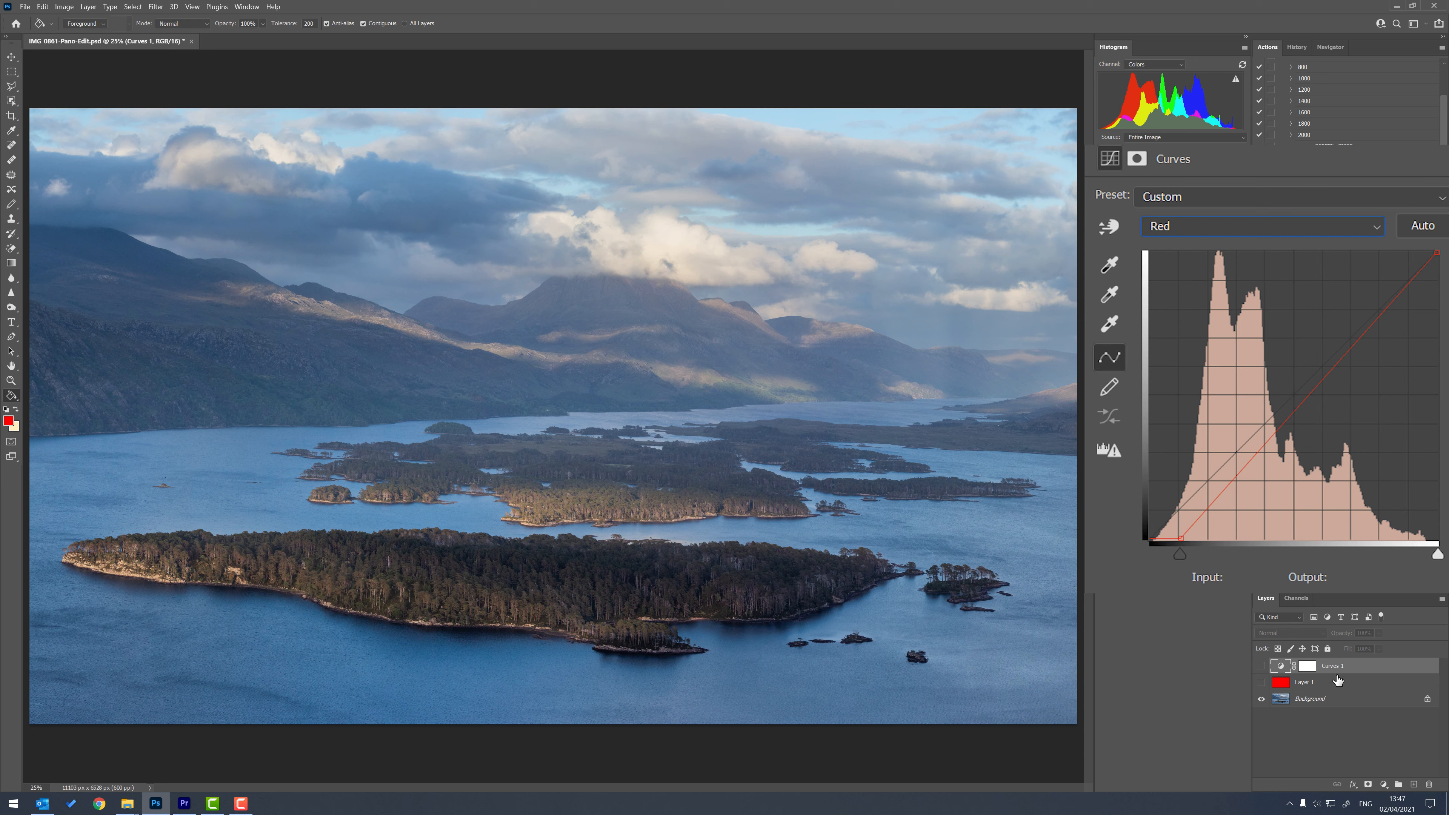
# Hide the red layer and delete it together with the Curves 1 layer, leaving only the background.
pyautogui.click(1340, 681)
pyautogui.click(1341, 684)
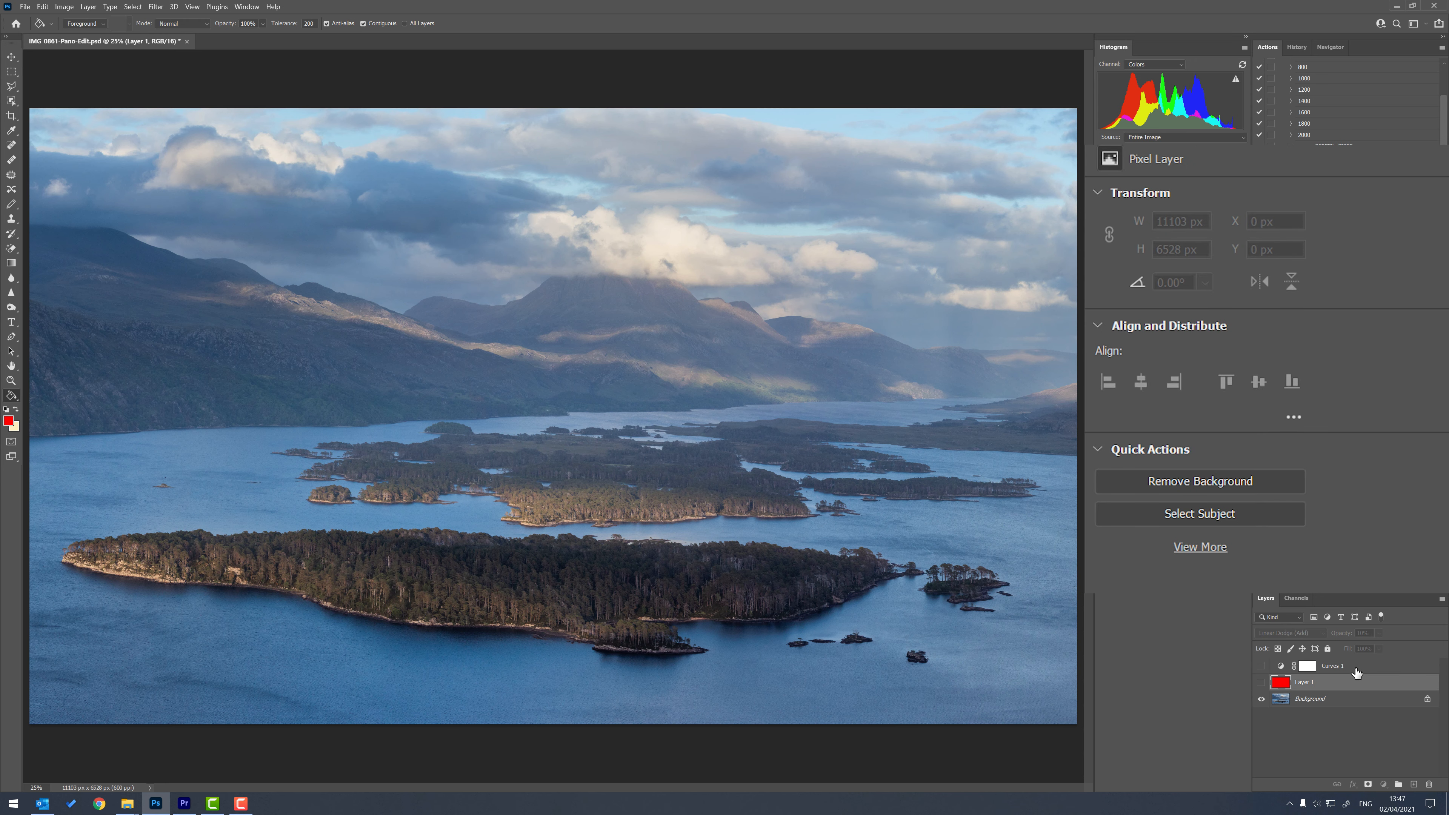
pyautogui.keyDown('shift'); pyautogui.click(1358, 666); pyautogui.keyUp('shift')
pyautogui.rightClick(1358, 663)
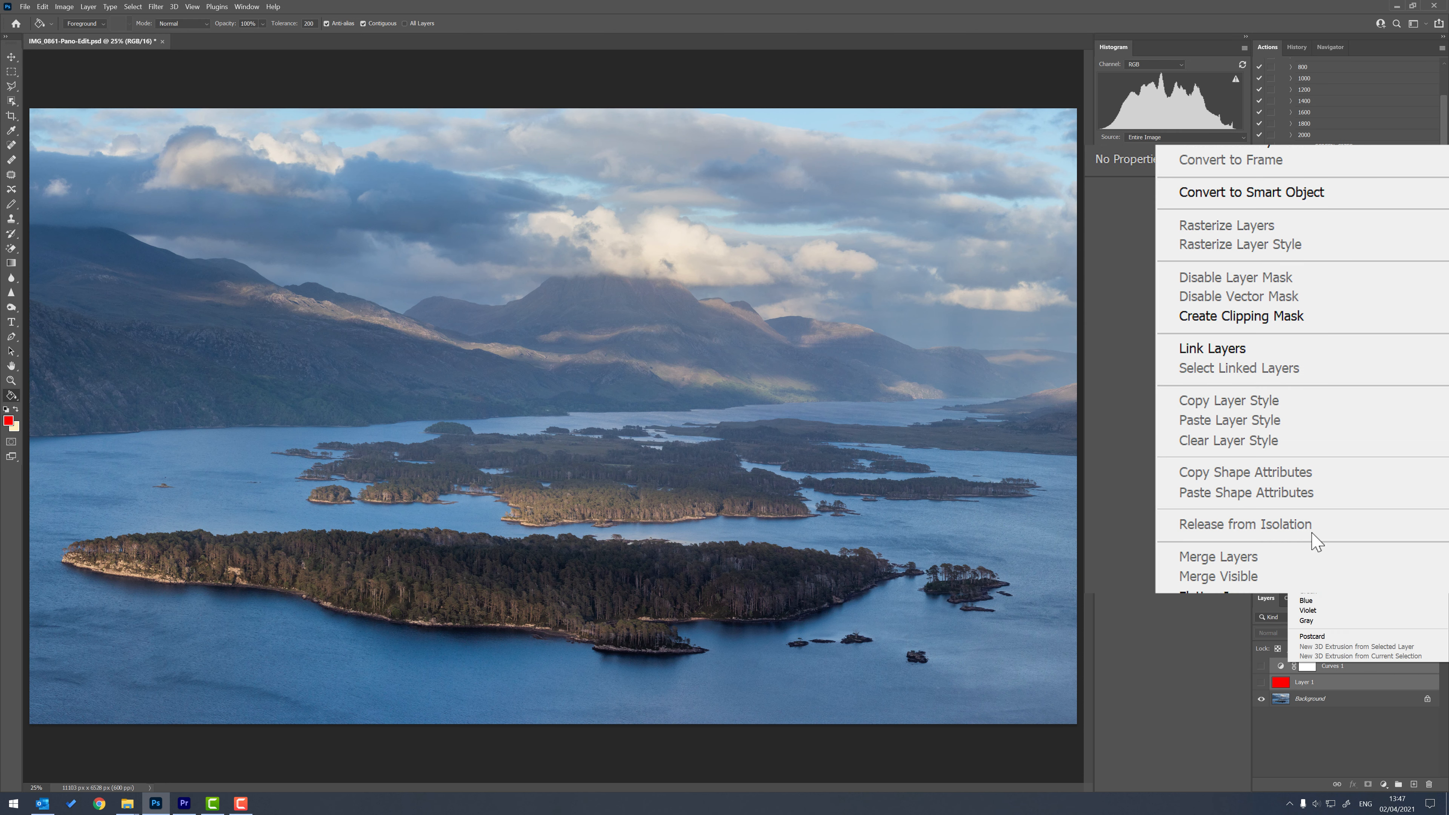
pyautogui.click(1324, 245)
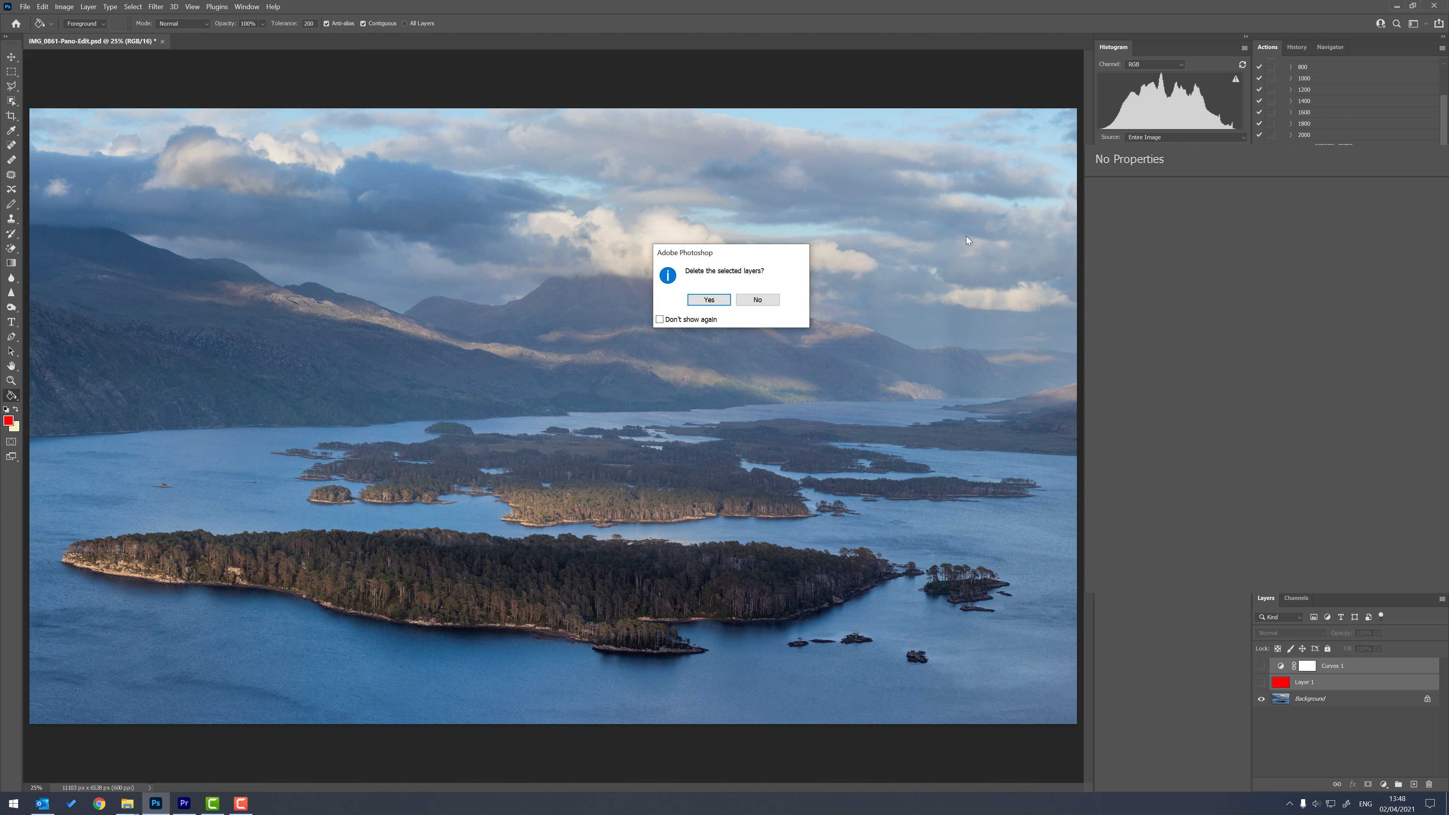
pyautogui.click(710, 301)
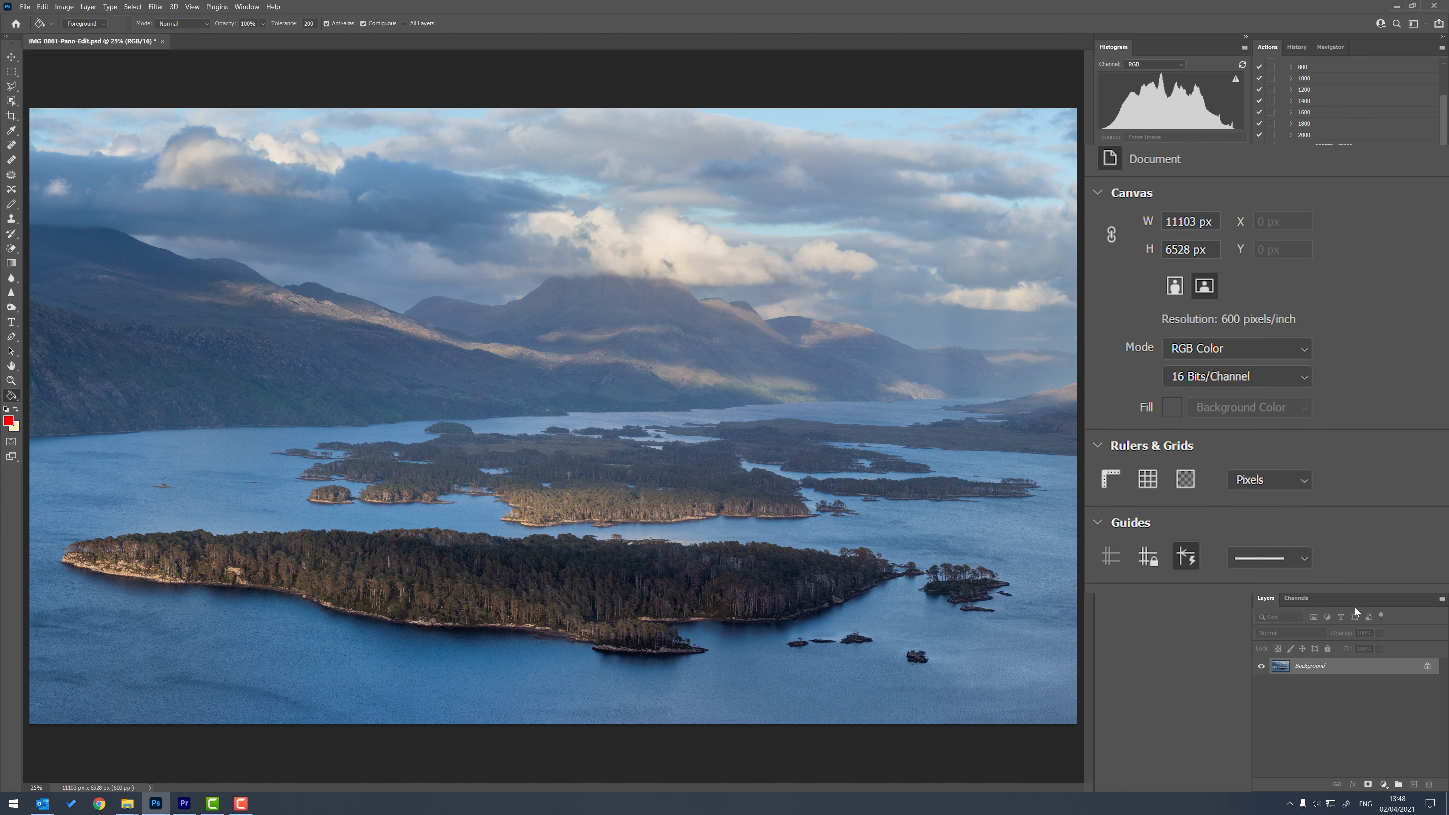
# Add a Curves adjustment layer and draw a vertical white-to-black gradient on its mask, fading from the mountain base to the front island.
pyautogui.click(1384, 785)
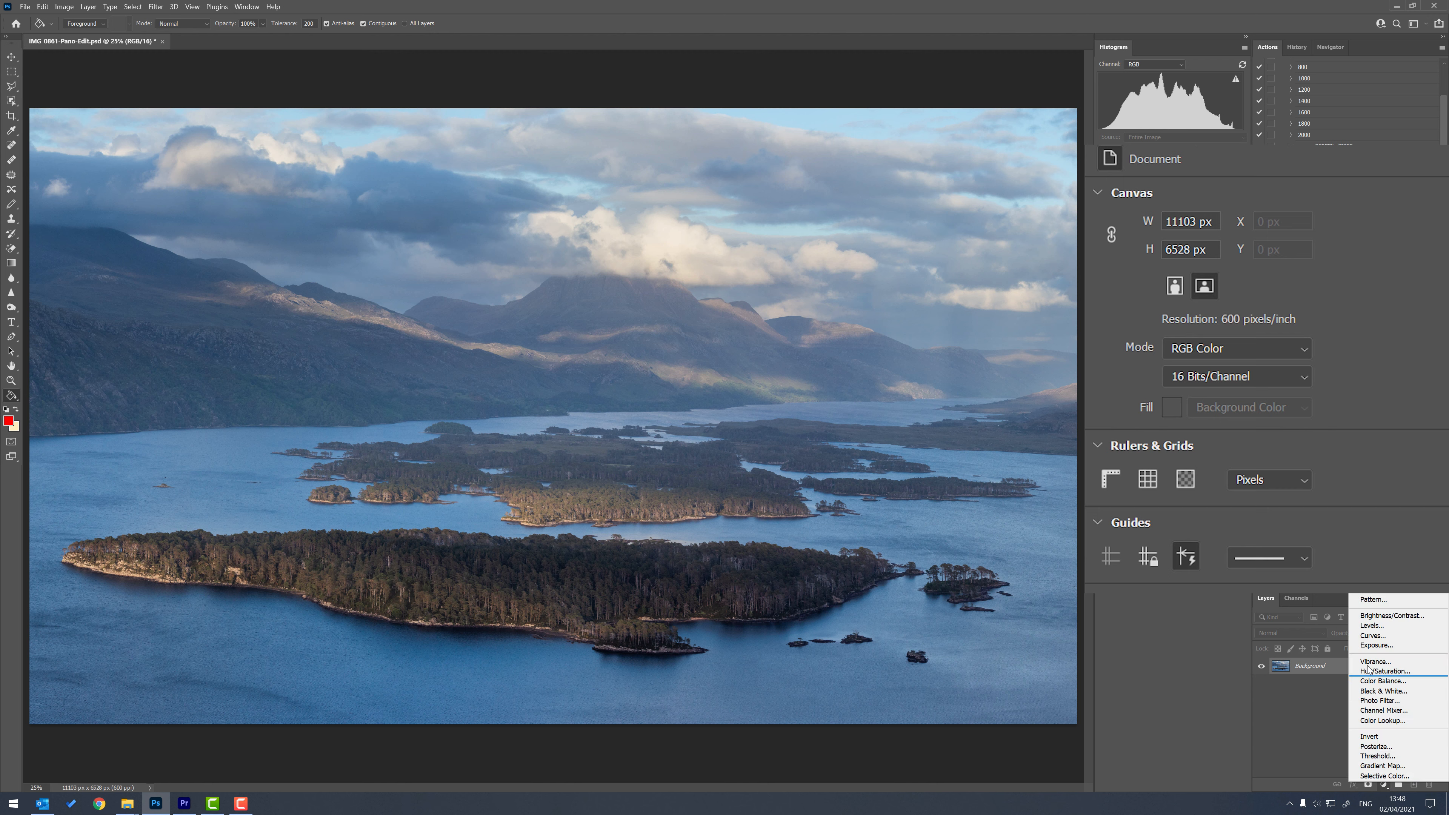
pyautogui.click(1369, 636)
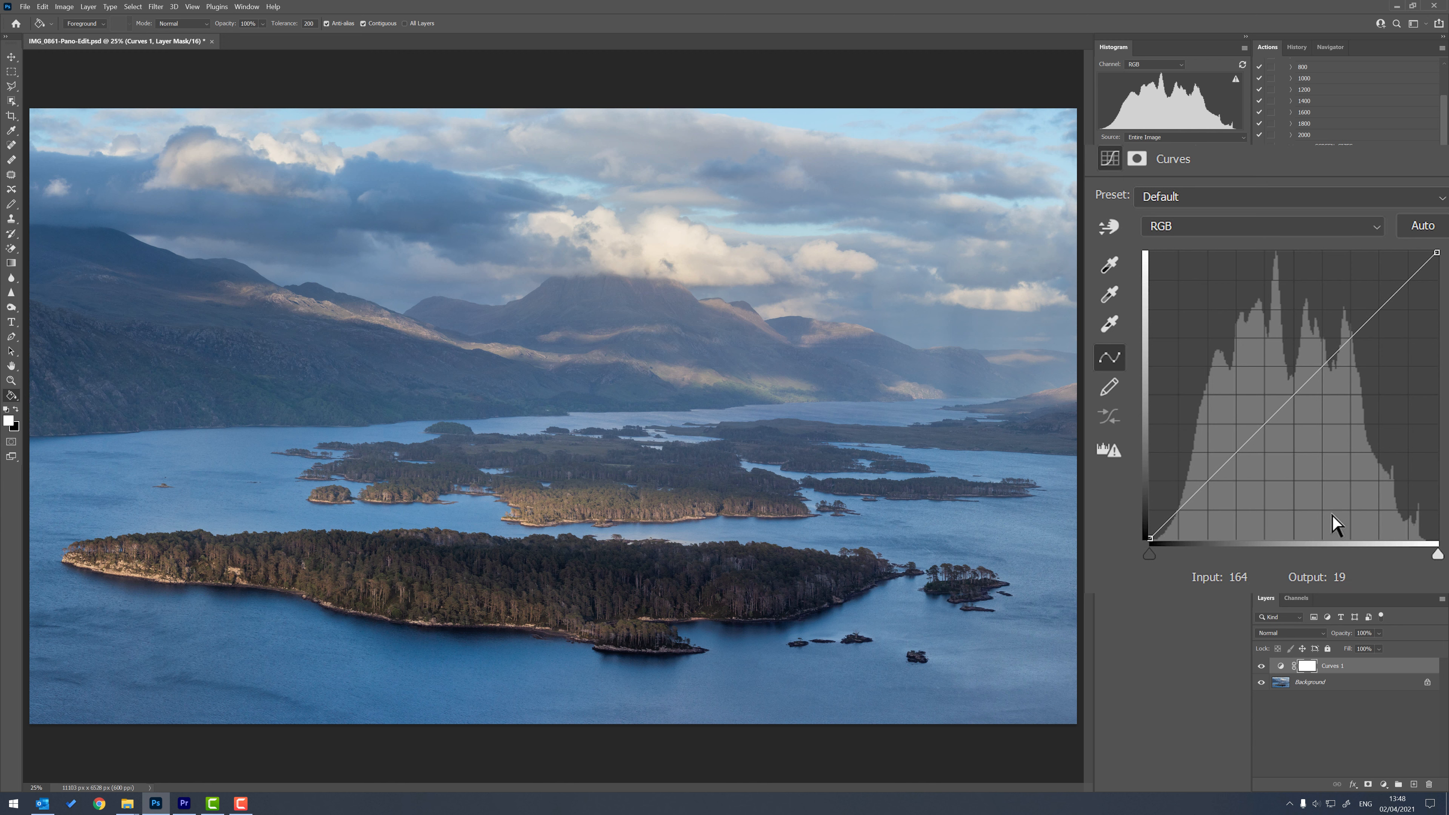
pyautogui.press('g')
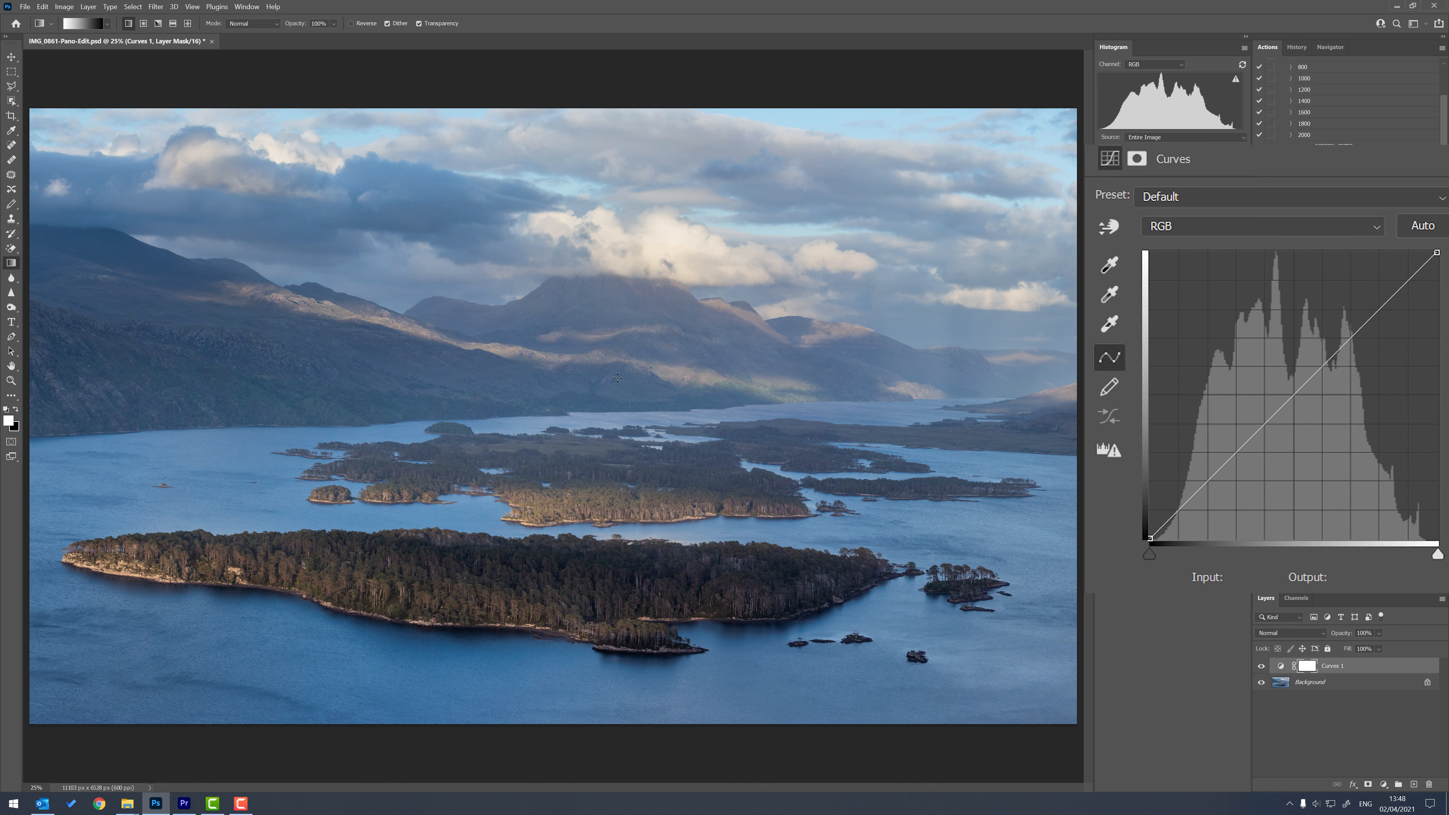
pyautogui.moveTo(606, 359); pyautogui.dragTo(593, 469)
pyautogui.moveTo(602, 534); pyautogui.dragTo(602, 533)
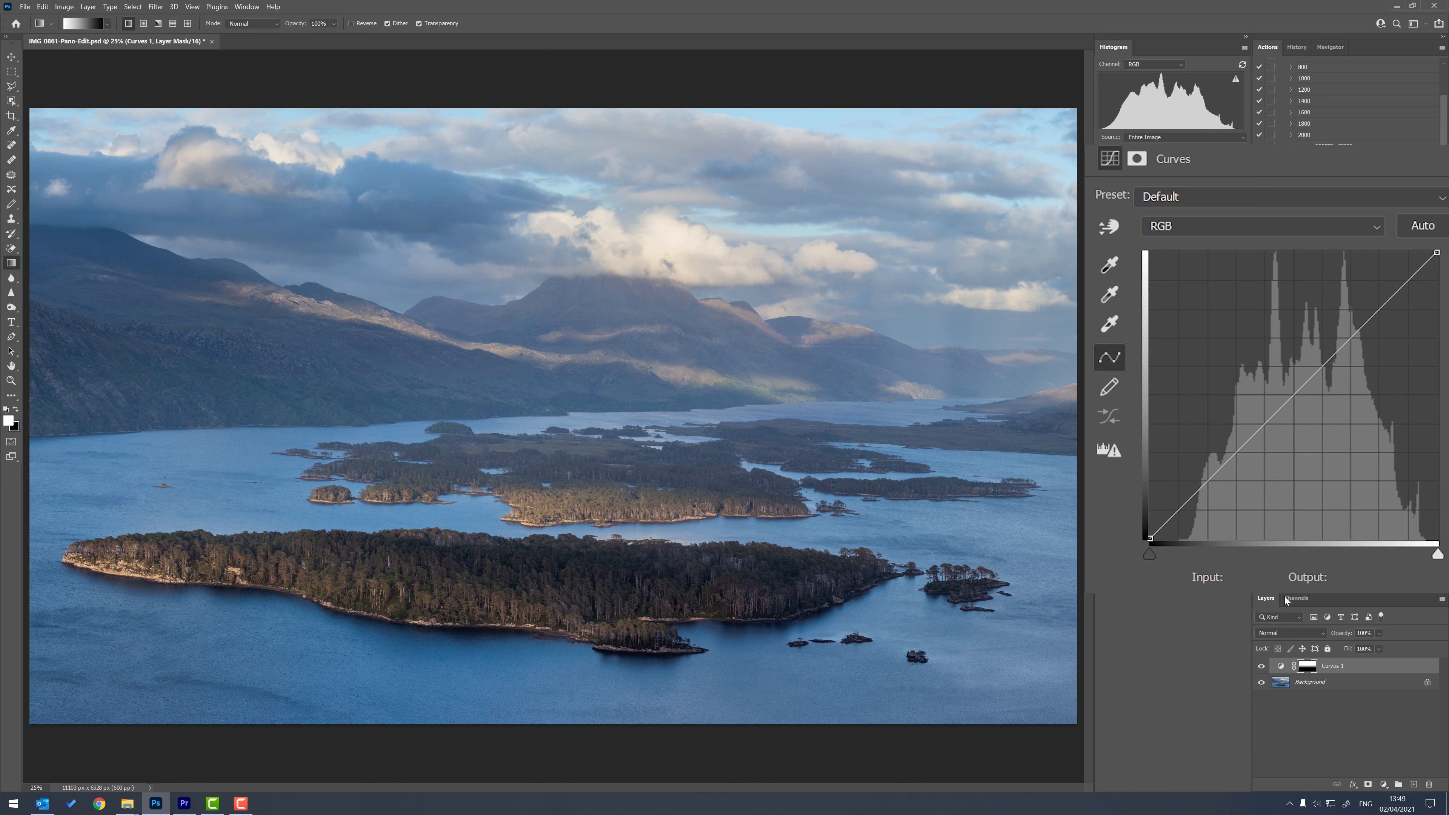
# Examine the Curves 1 layer's gradient mask on its own in the canvas and return to the photo view.
pyautogui.keyDown('alt'); pyautogui.click(1310, 674); pyautogui.keyUp('alt')
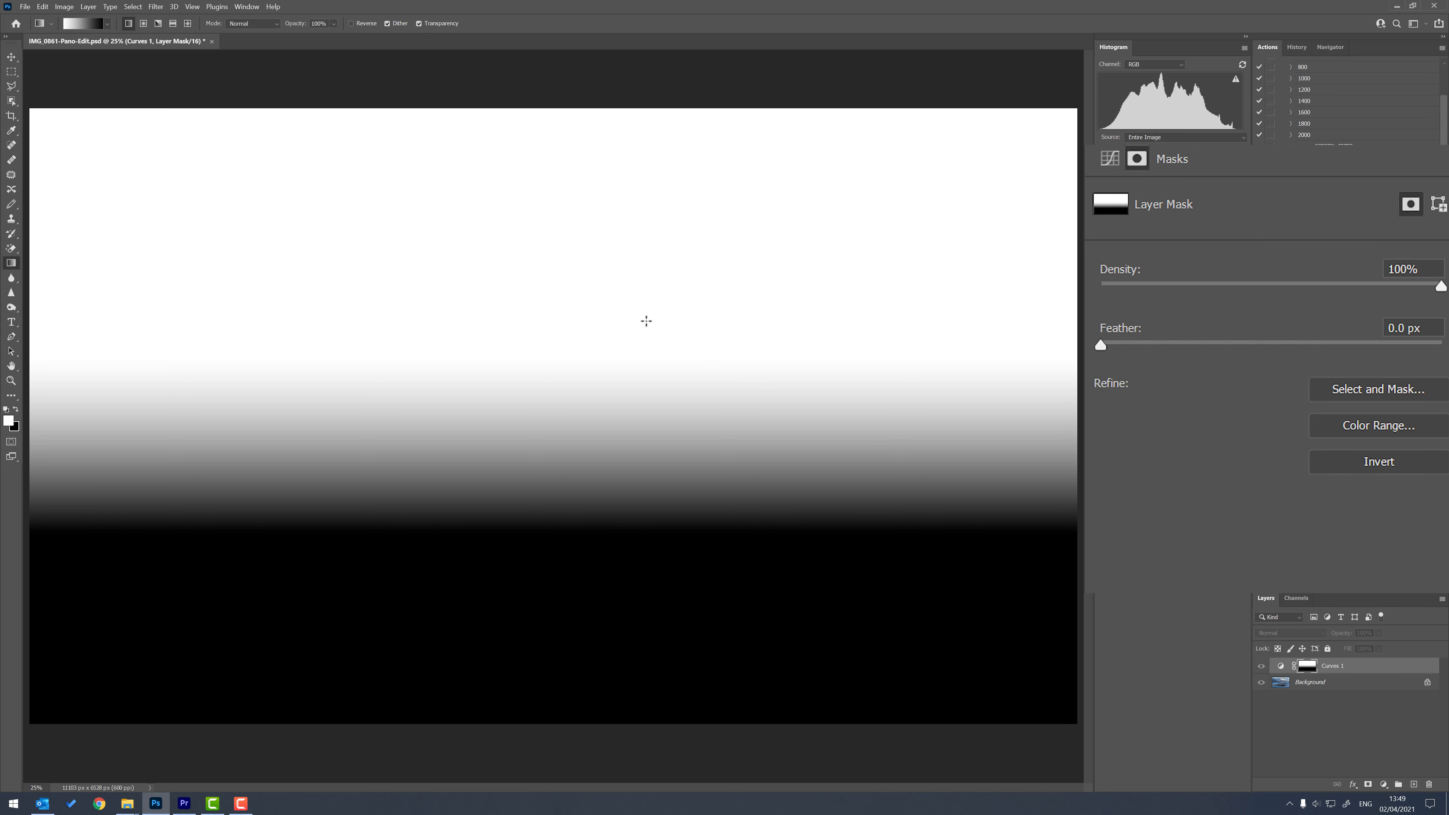
pyautogui.keyDown('alt'); pyautogui.click(1310, 673); pyautogui.keyUp('alt')
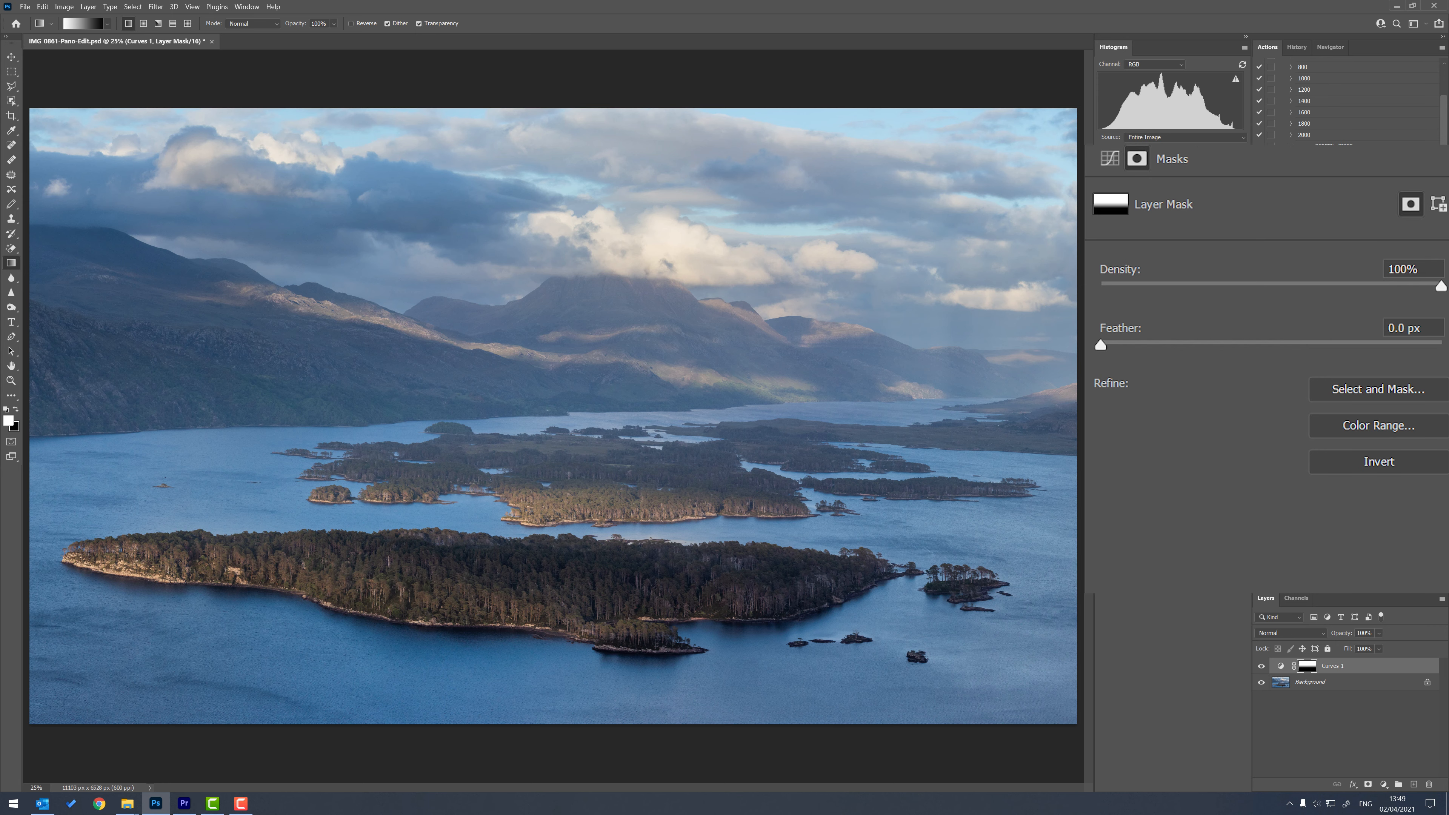
pyautogui.keyDown('alt'); pyautogui.click(1306, 668); pyautogui.keyUp('alt')
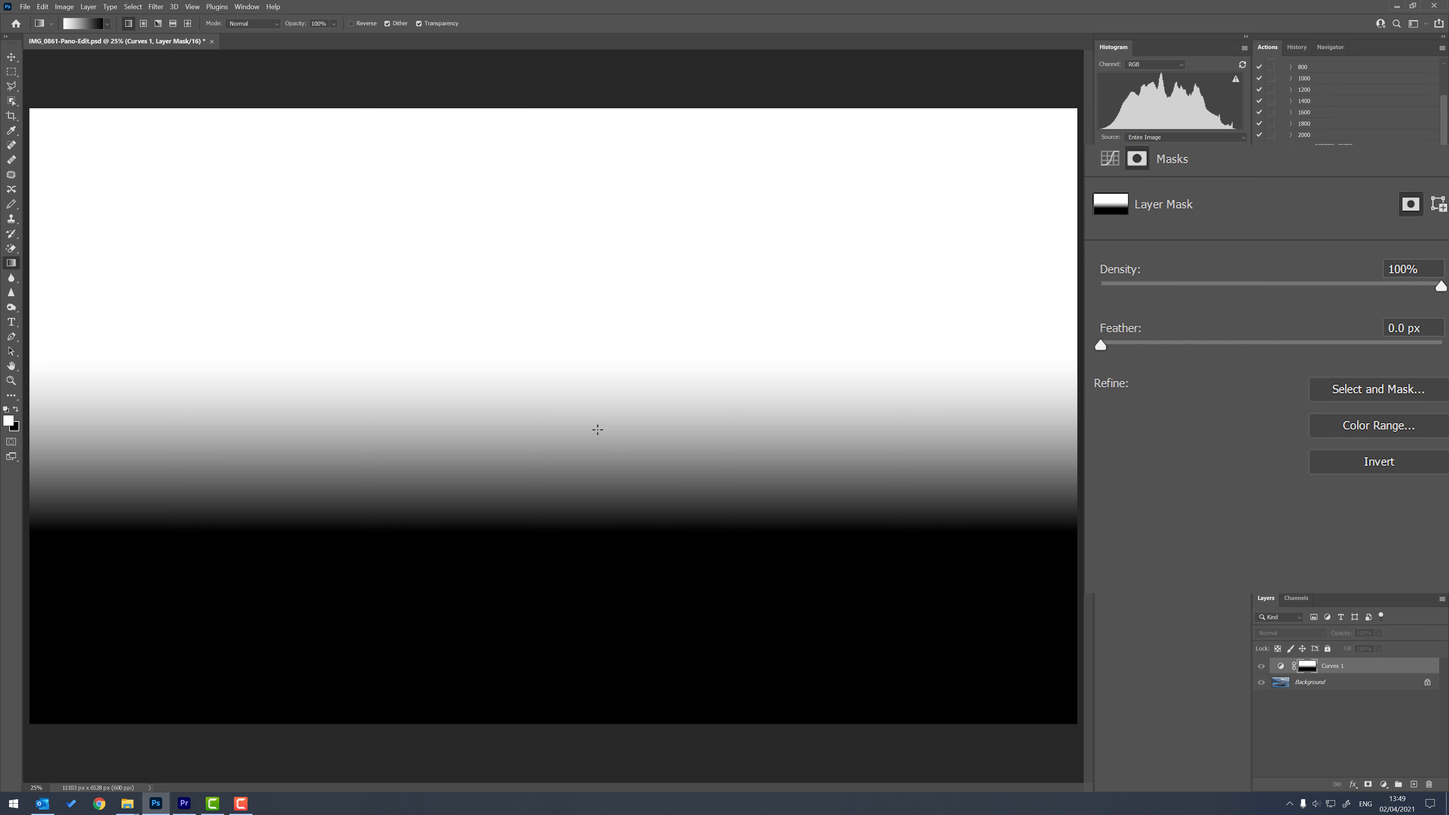
pyautogui.keyDown('alt'); pyautogui.click(1306, 673); pyautogui.keyUp('alt')
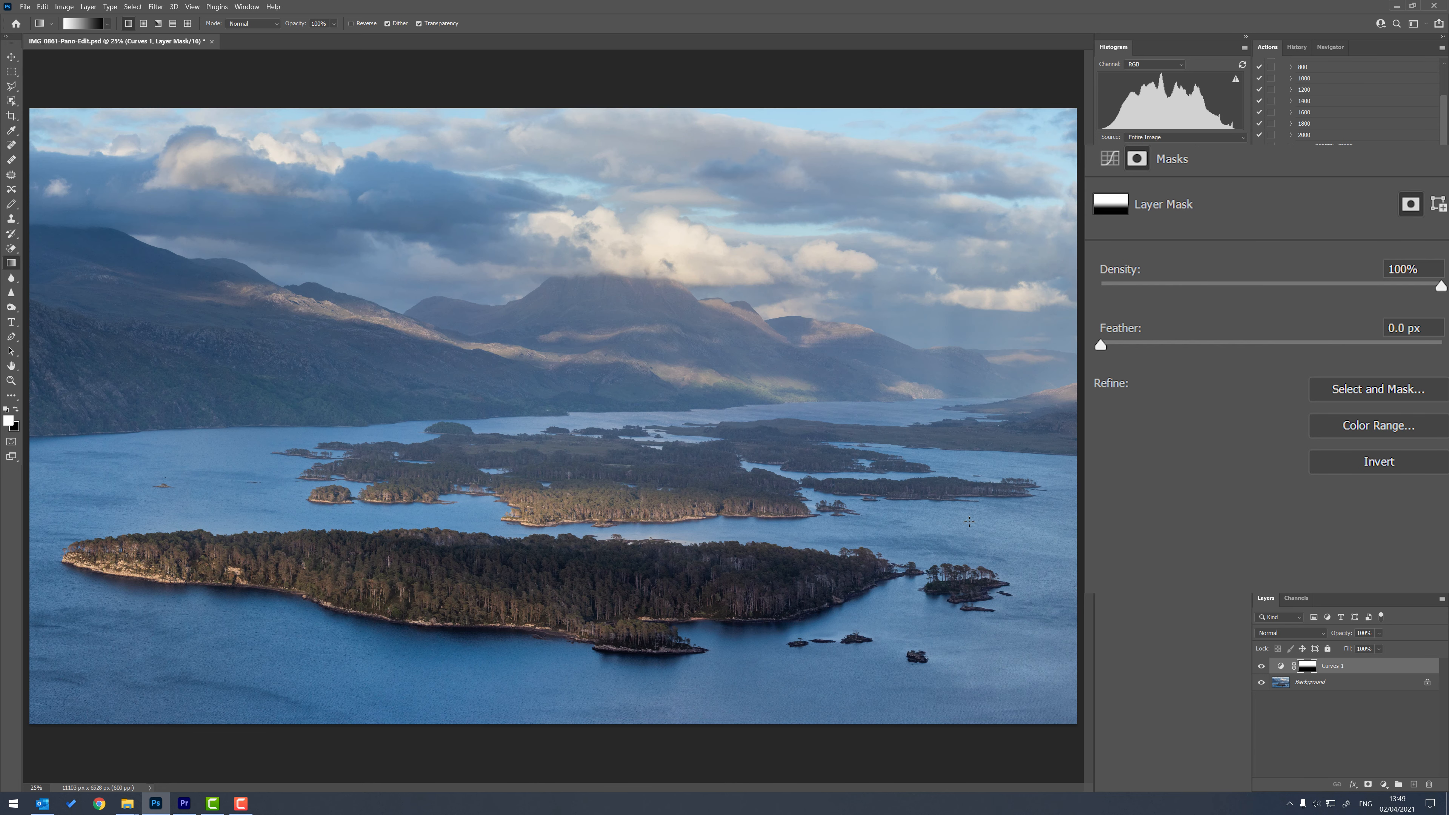
# Move the black point of the Curves 1 layer's RGB curve to input 25, output 0.
pyautogui.click(1281, 667)
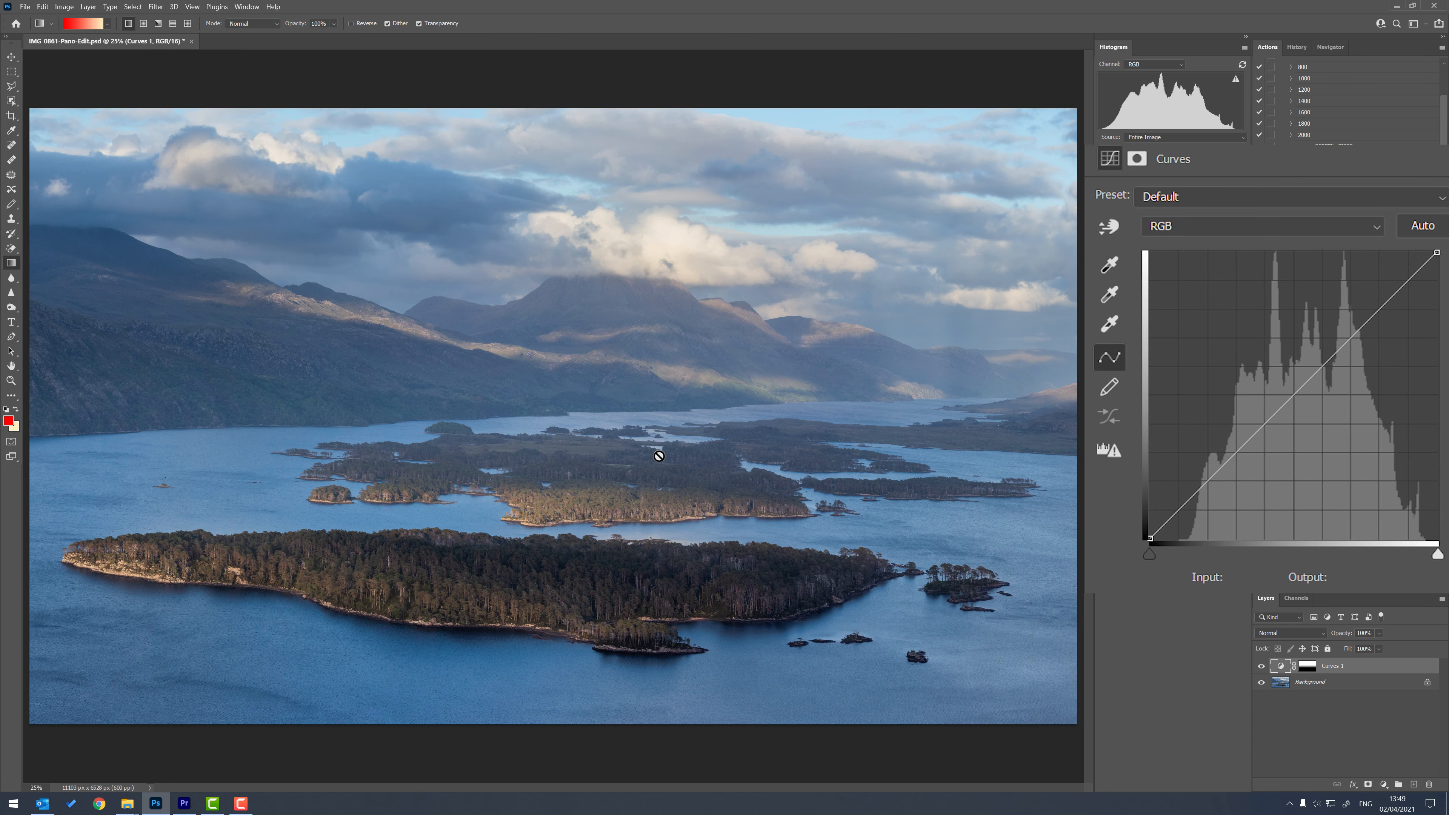
pyautogui.hotkey('ctrl', '1')
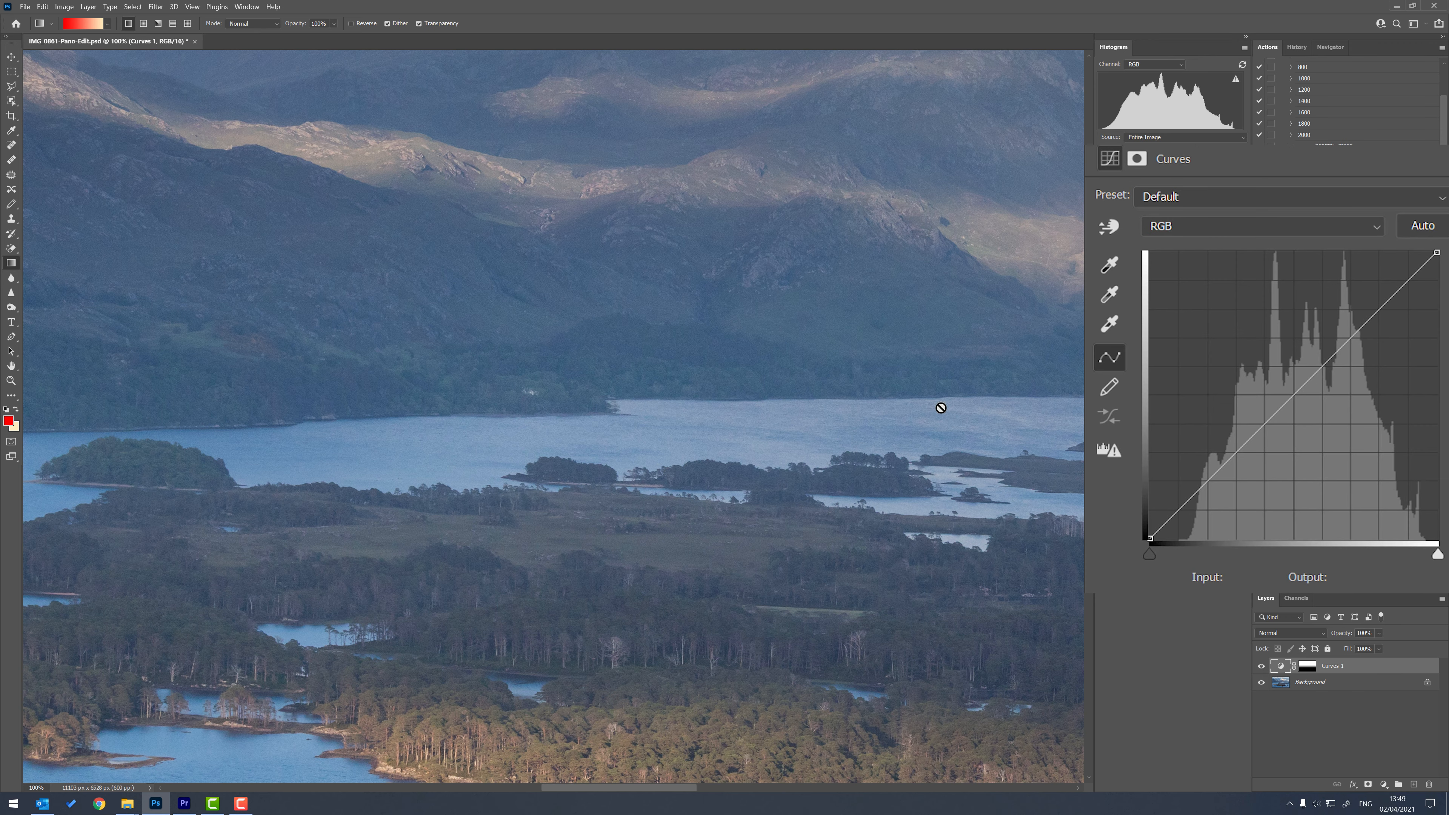
pyautogui.moveTo(975, 516); pyautogui.dragTo(759, 452)
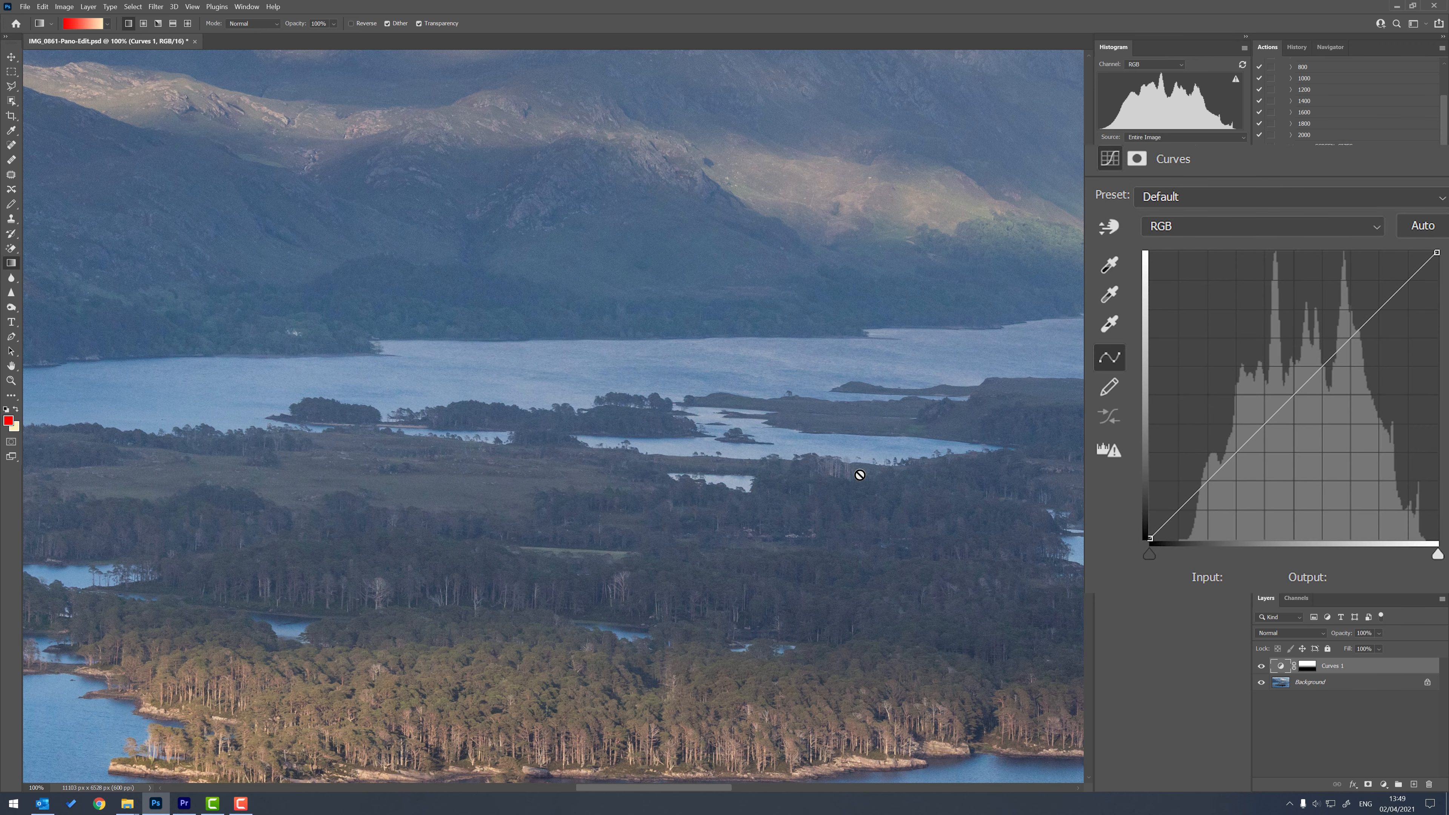
pyautogui.hotkey('ctrl', '-')
pyautogui.hotkey('ctrl', '-')
pyautogui.hotkey('ctrl', '-')
pyautogui.hotkey('ctrl', '-')
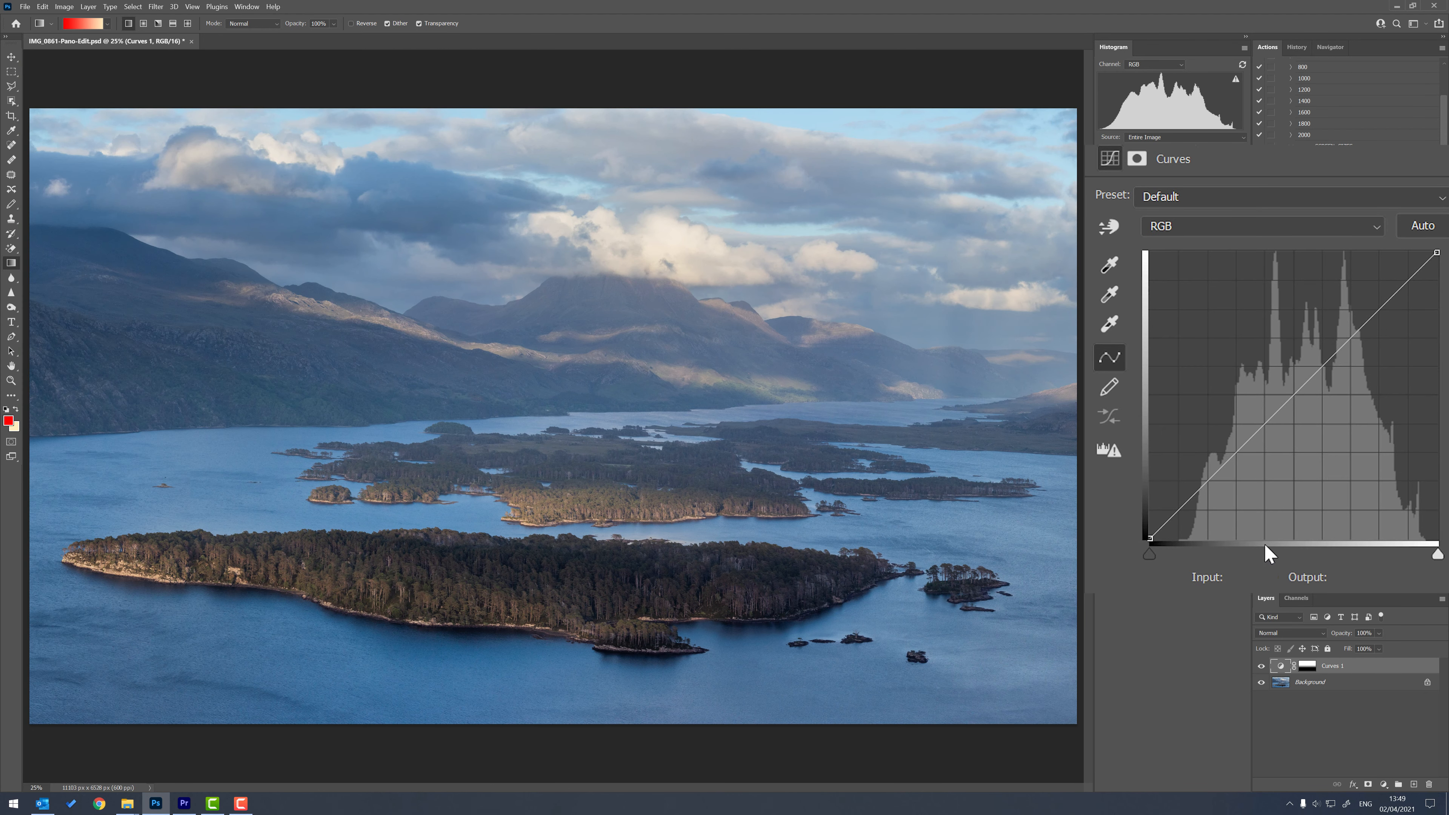
pyautogui.click(1150, 559)
pyautogui.moveTo(1151, 560); pyautogui.dragTo(1179, 572)
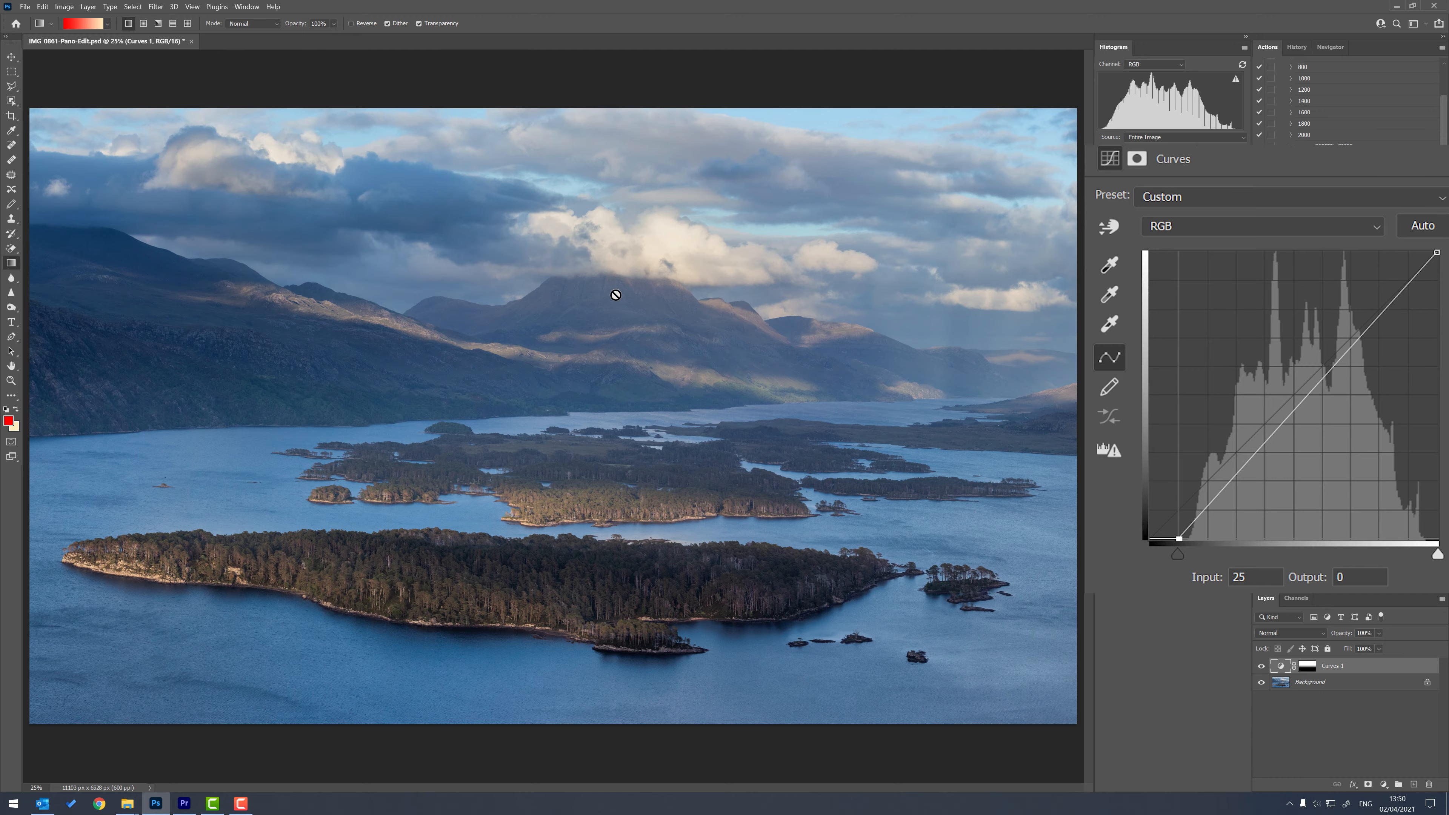
# Compare the mountain base and distant islands at 100% with the Curves 1 layer hidden and shown.
pyautogui.hotkey('ctrl', '+')
pyautogui.hotkey('ctrl', '+')
pyautogui.hotkey('ctrl', '+')
pyautogui.hotkey('ctrl', '+')
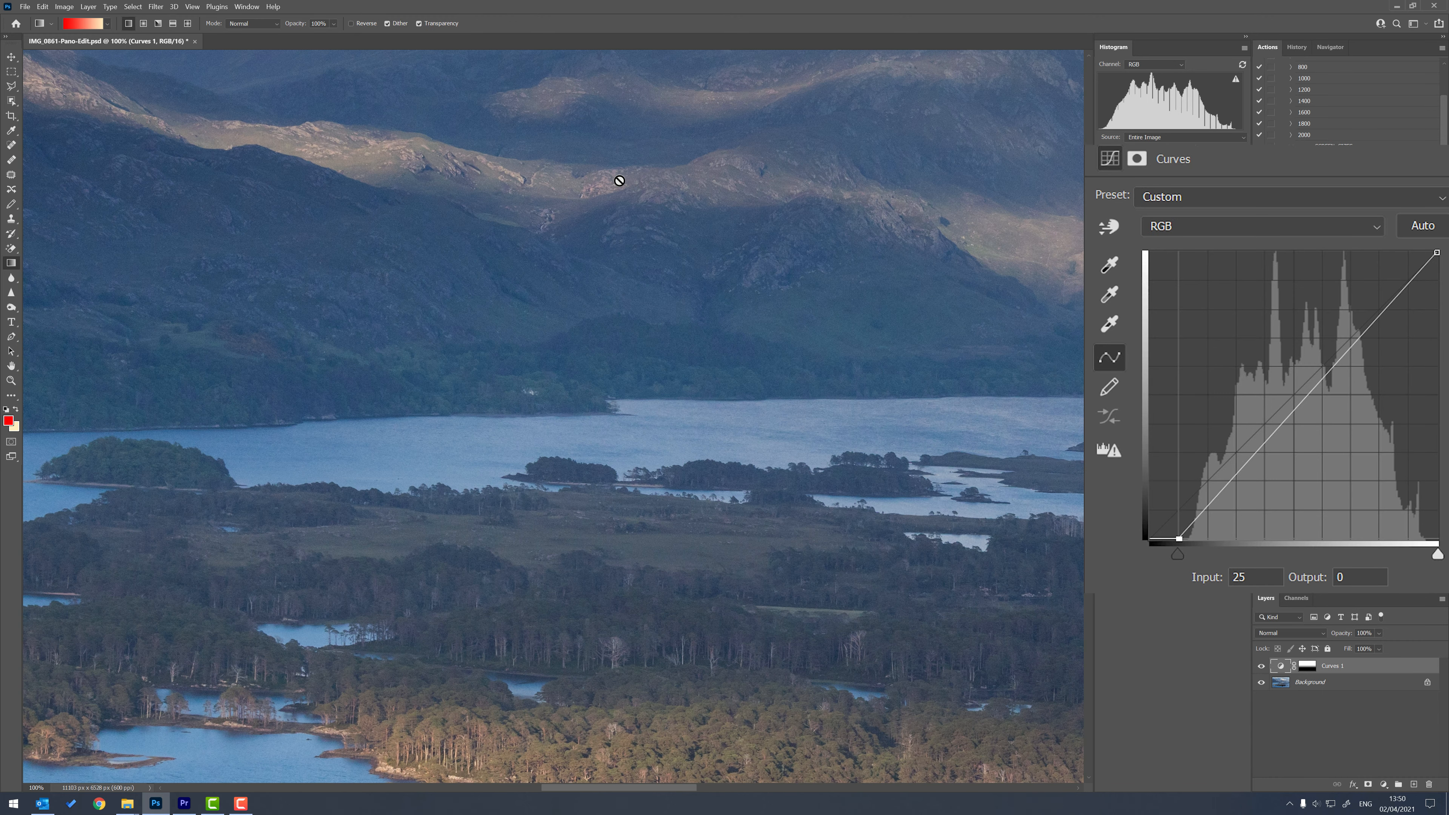
pyautogui.click(1262, 666)
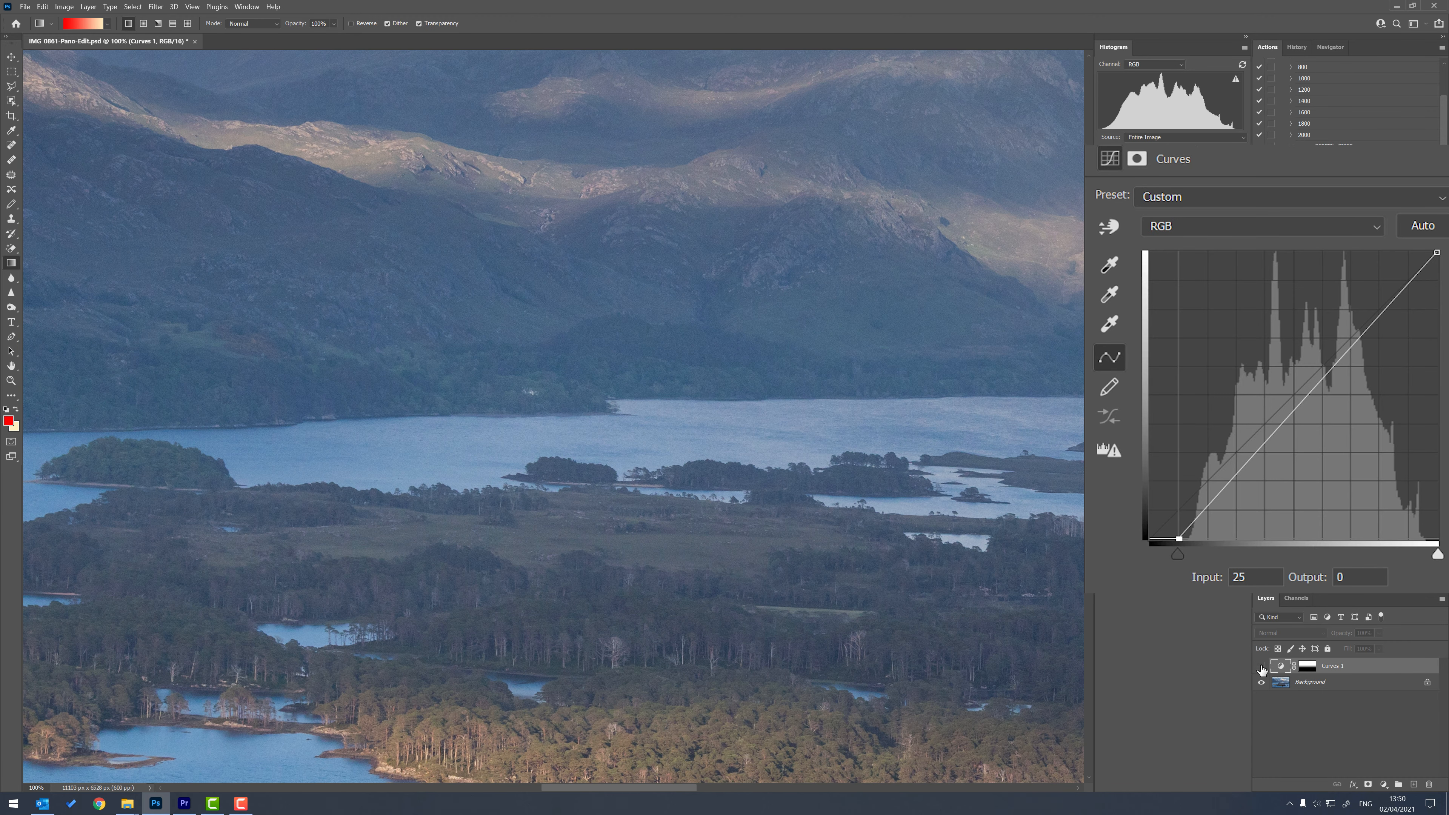
pyautogui.click(1262, 666)
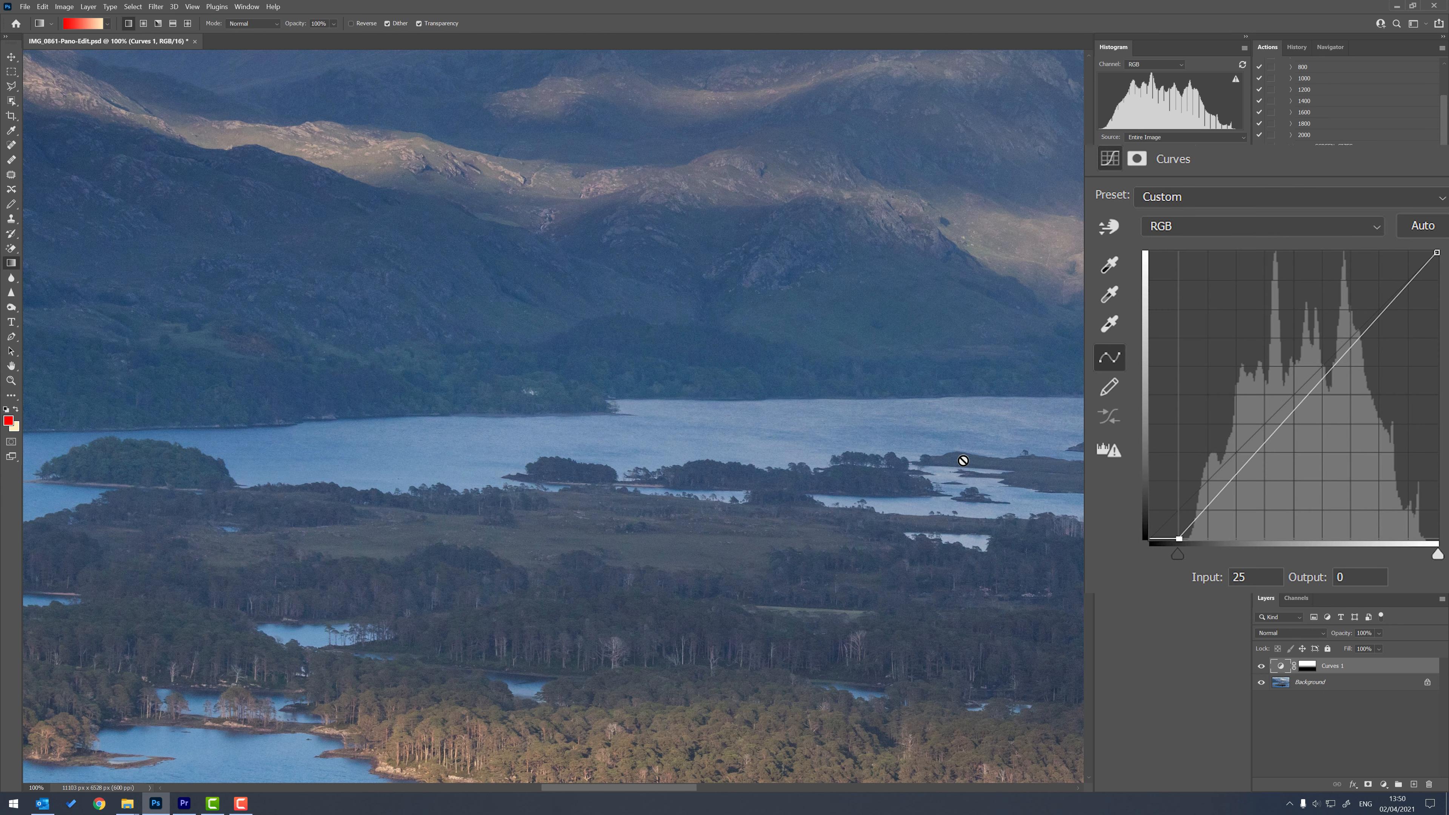
pyautogui.hotkey('ctrl', '-')
pyautogui.hotkey('ctrl', '-')
pyautogui.hotkey('ctrl', '-')
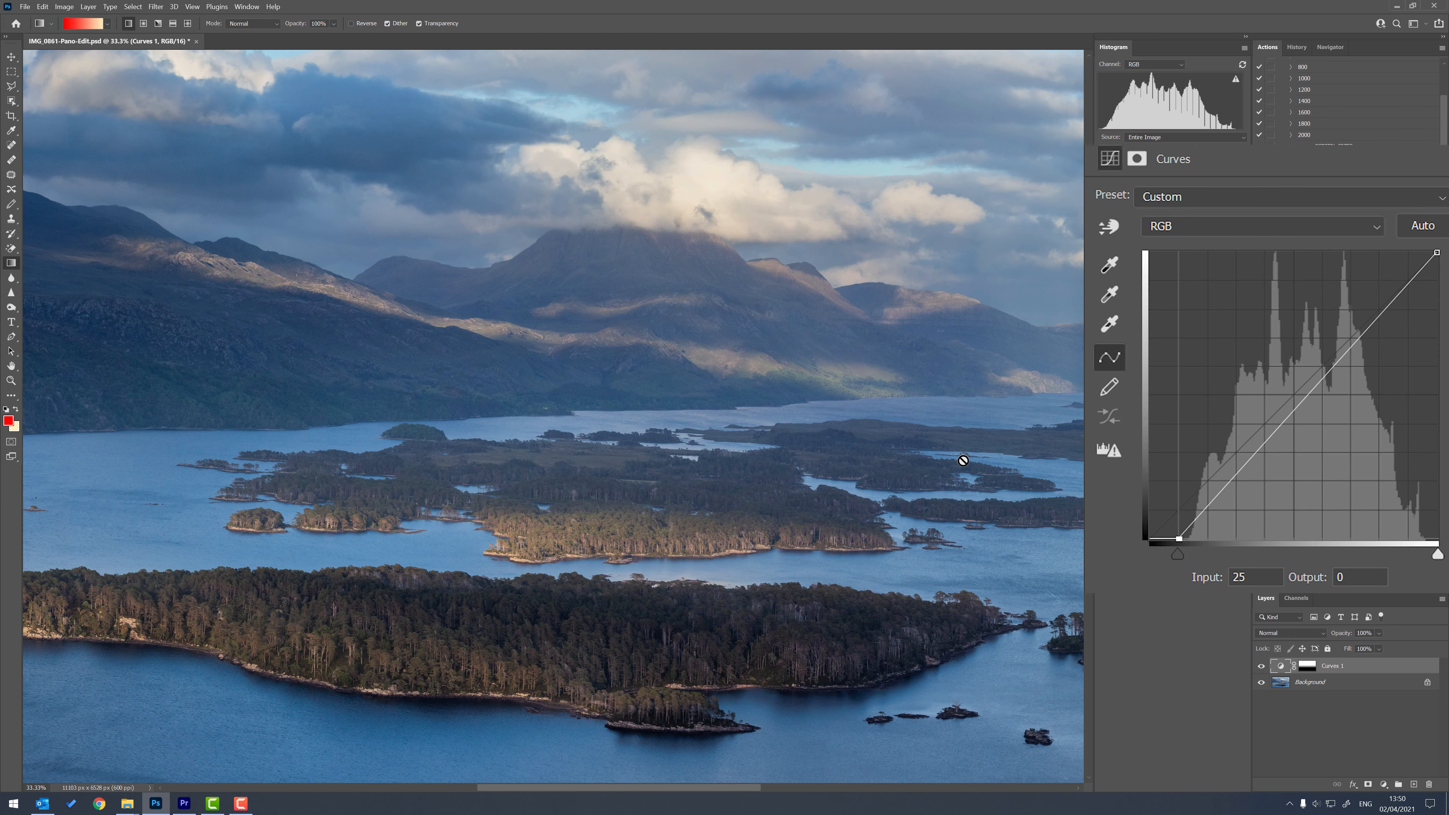
pyautogui.hotkey('ctrl', '-')
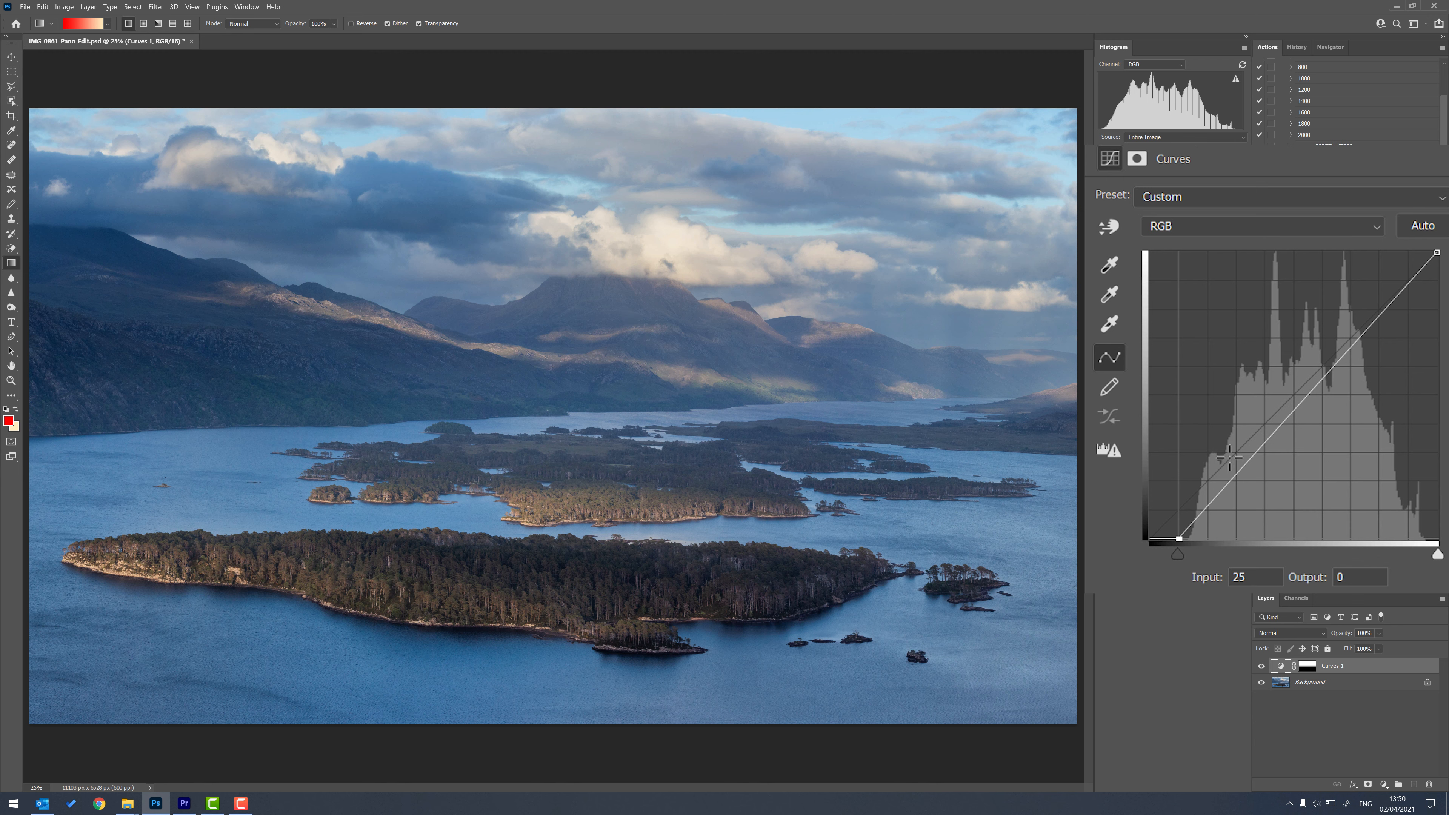
pyautogui.moveTo(1231, 479); pyautogui.dragTo(1233, 486)
pyautogui.click(1328, 372)
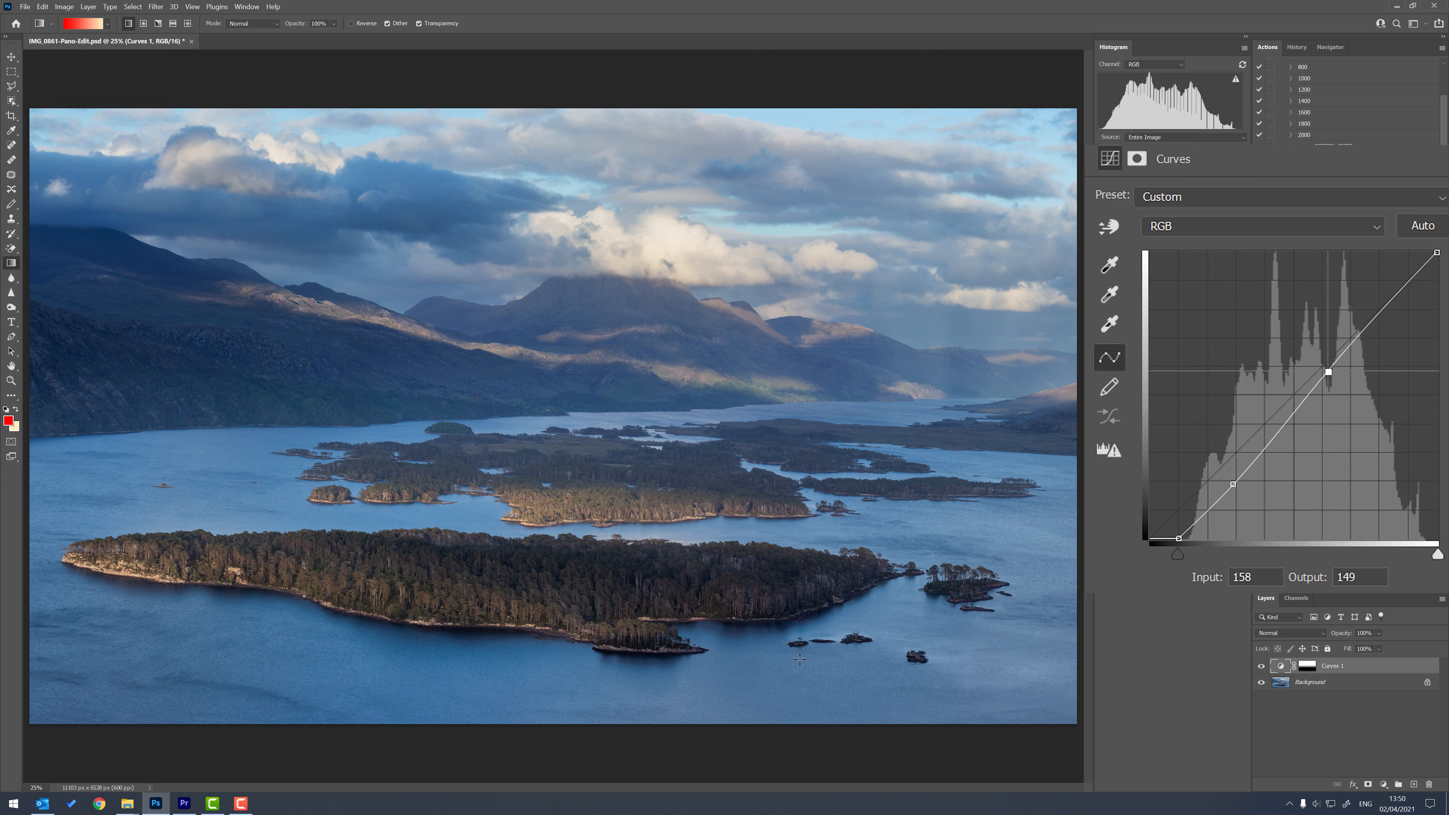
pyautogui.moveTo(1233, 484); pyautogui.dragTo(1118, 479)
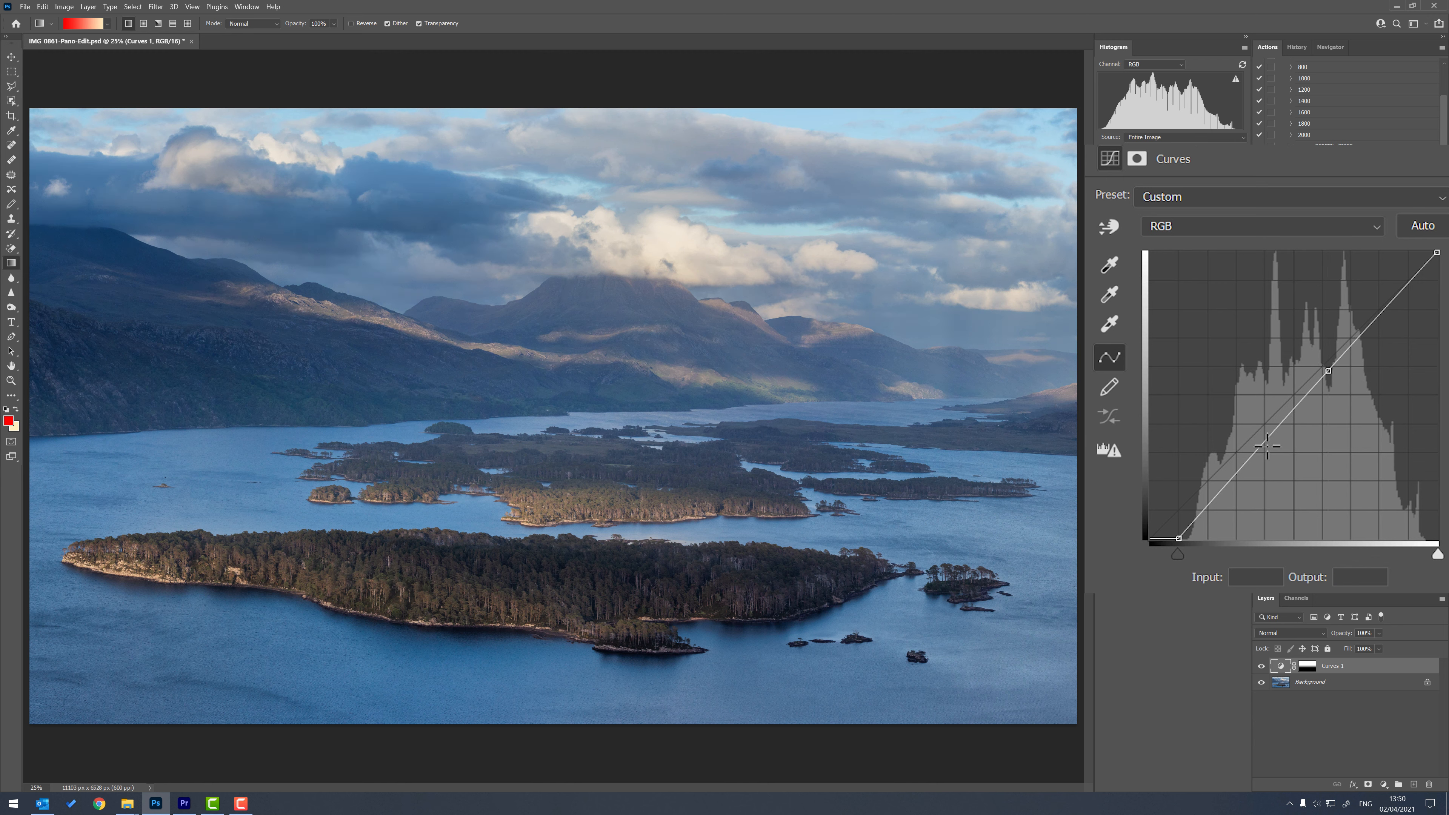
pyautogui.moveTo(1327, 372); pyautogui.dragTo(1118, 440)
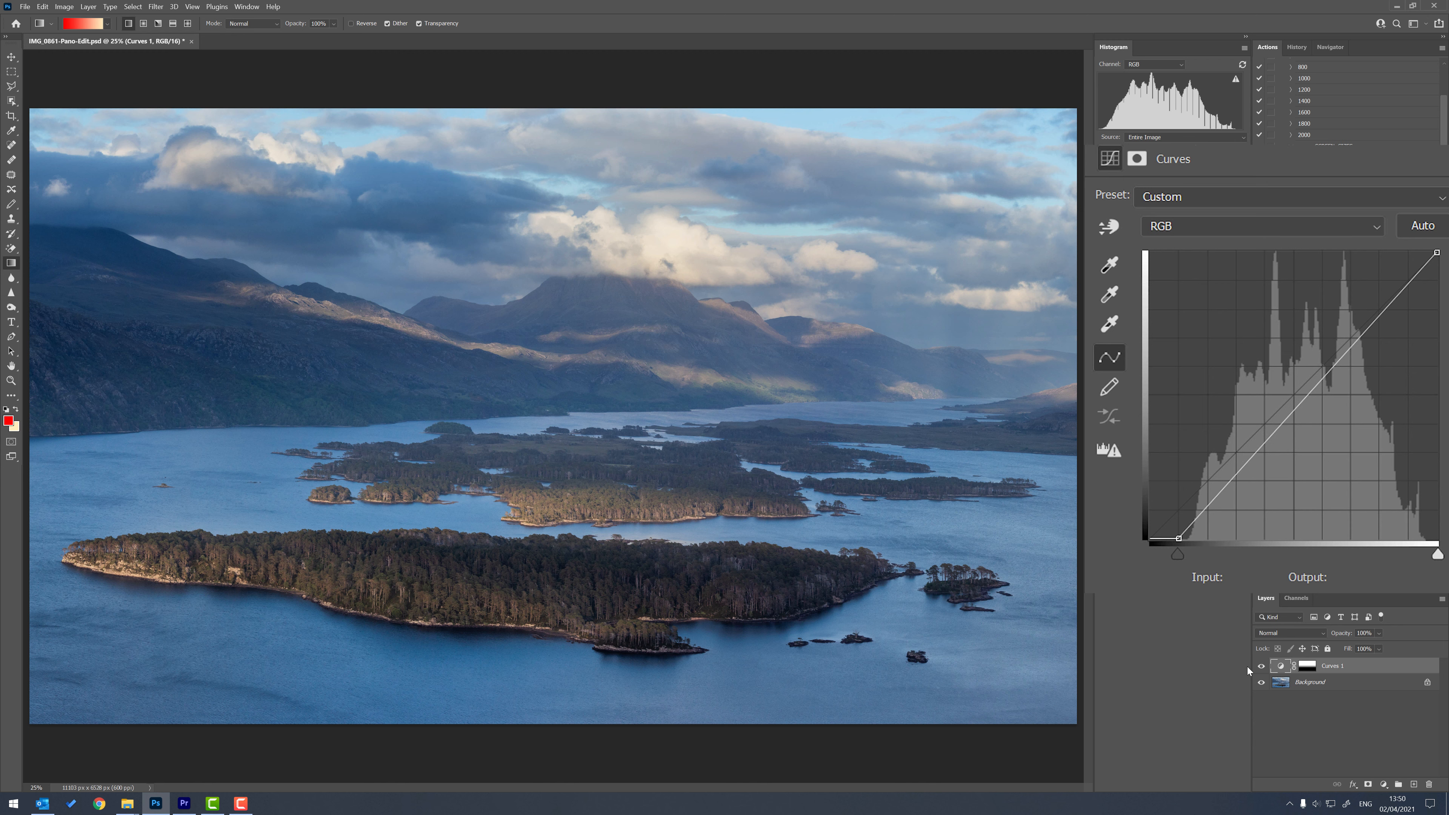
# Compare the whole photo with the Curves 1 layer hidden and shown.
pyautogui.click(1261, 666)
pyautogui.click(1262, 667)
pyautogui.click(1262, 666)
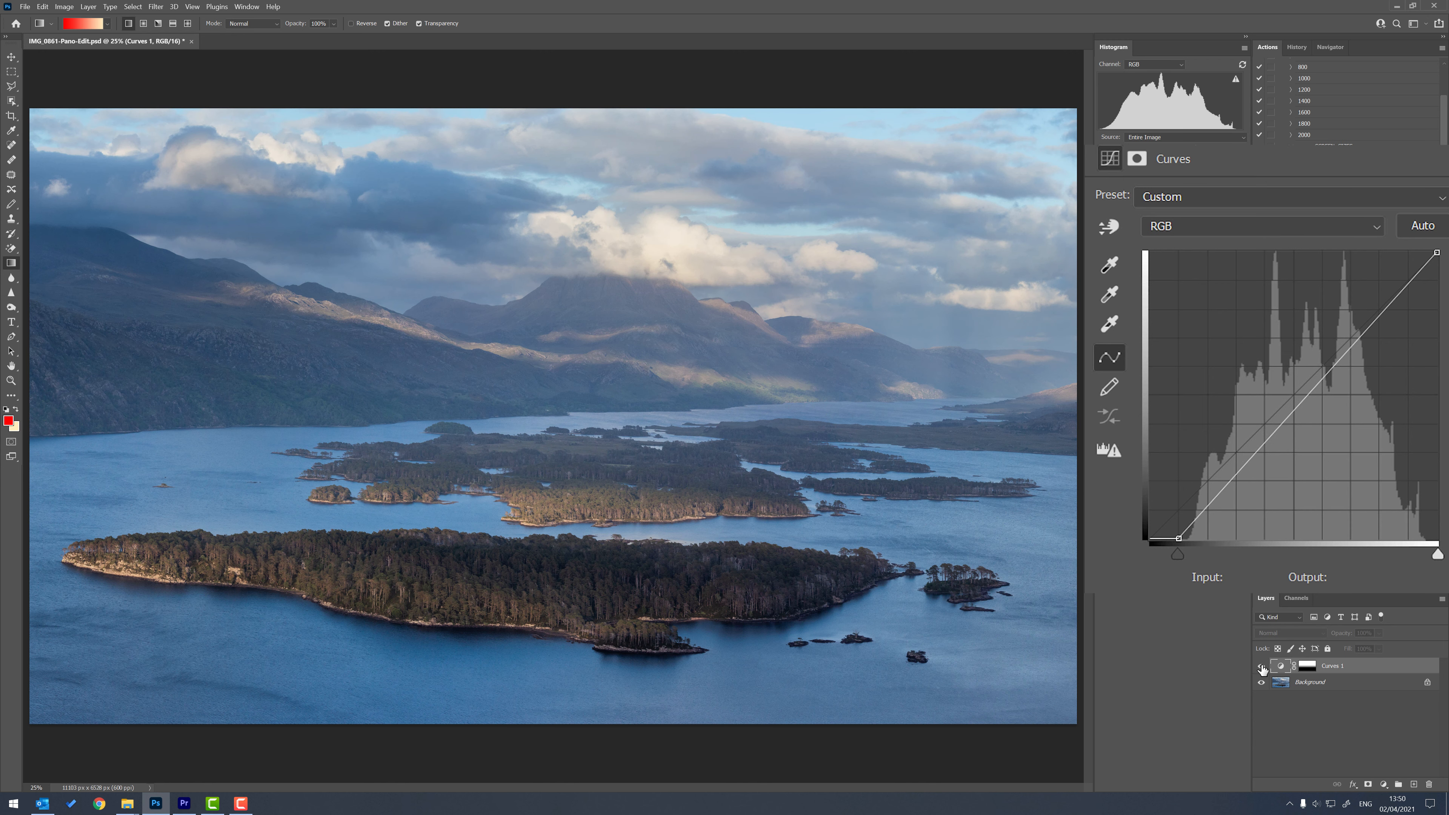
pyautogui.click(1262, 666)
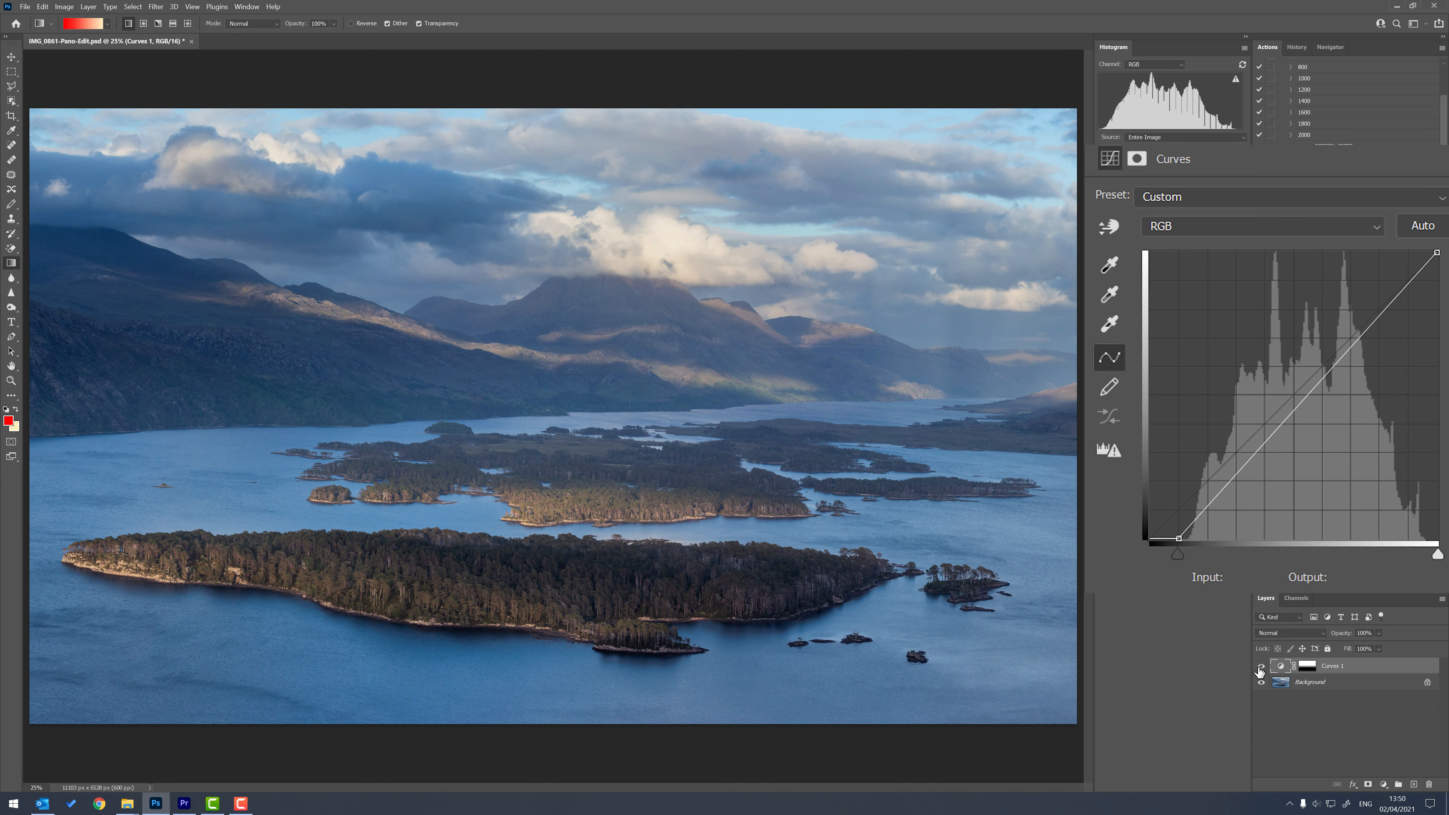
# Switch both the Curves 1 adjustment and the histogram display to the Blue channel.
pyautogui.click(1376, 224)
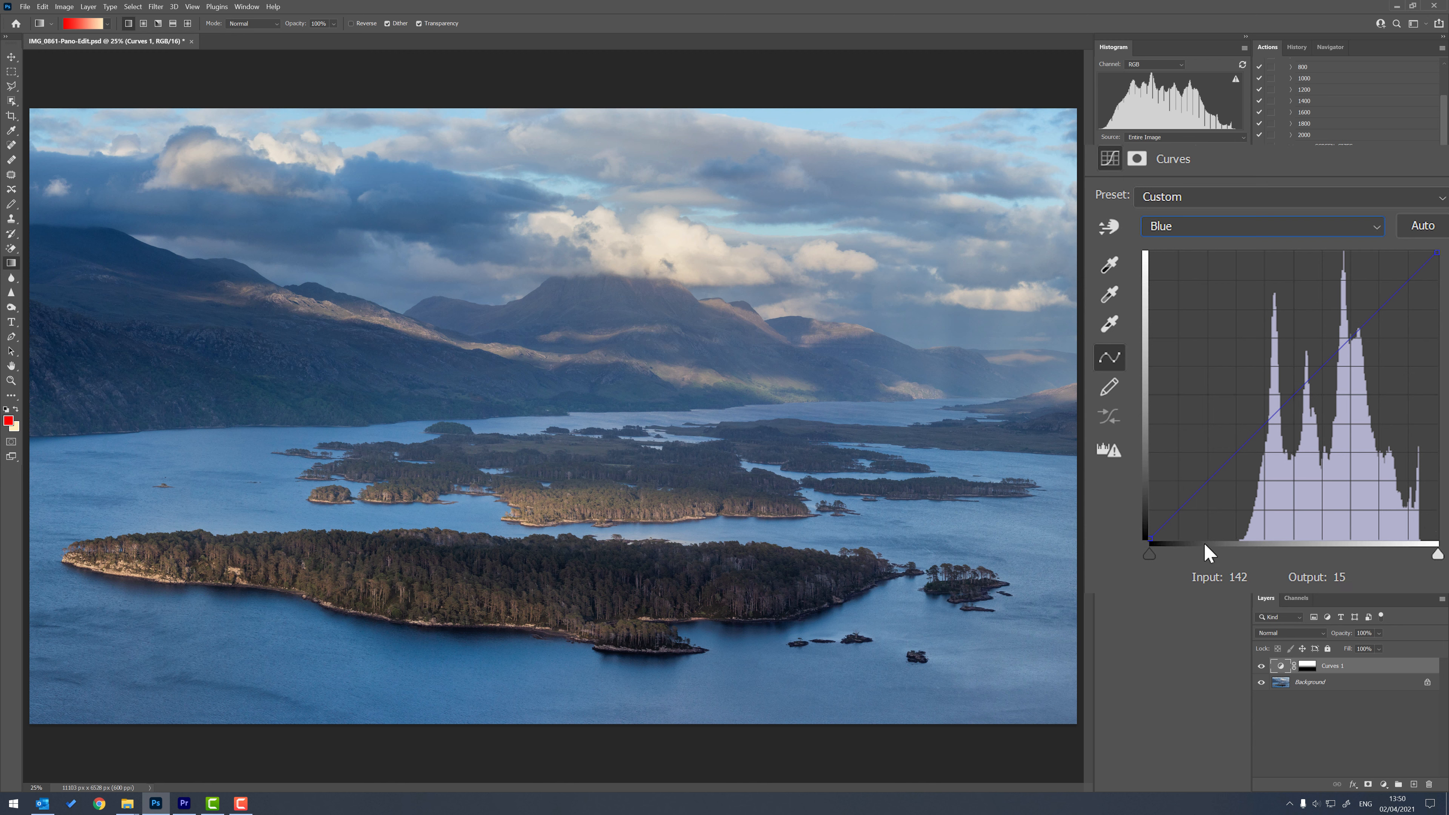
pyautogui.click(1179, 65)
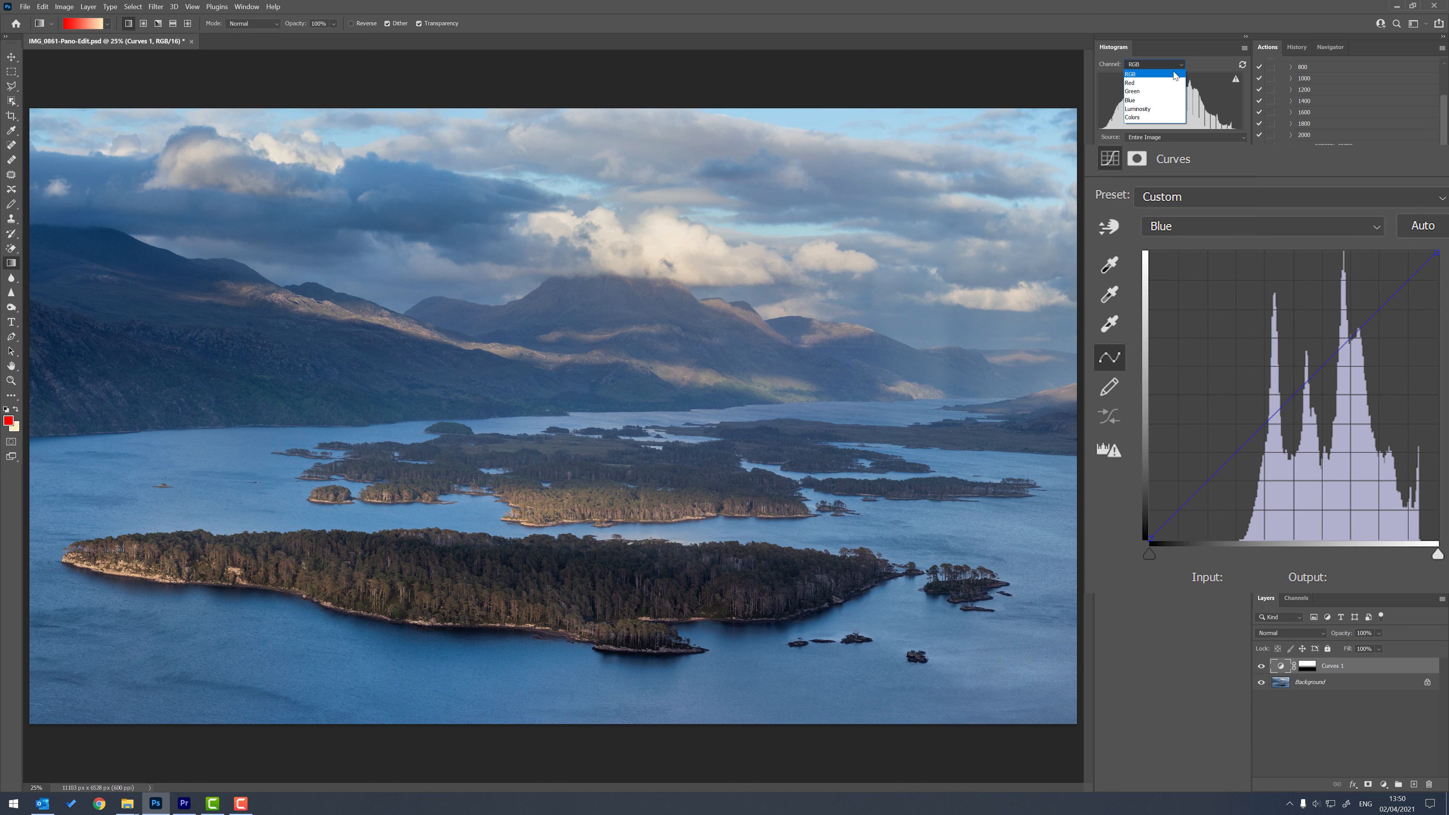
pyautogui.click(1149, 101)
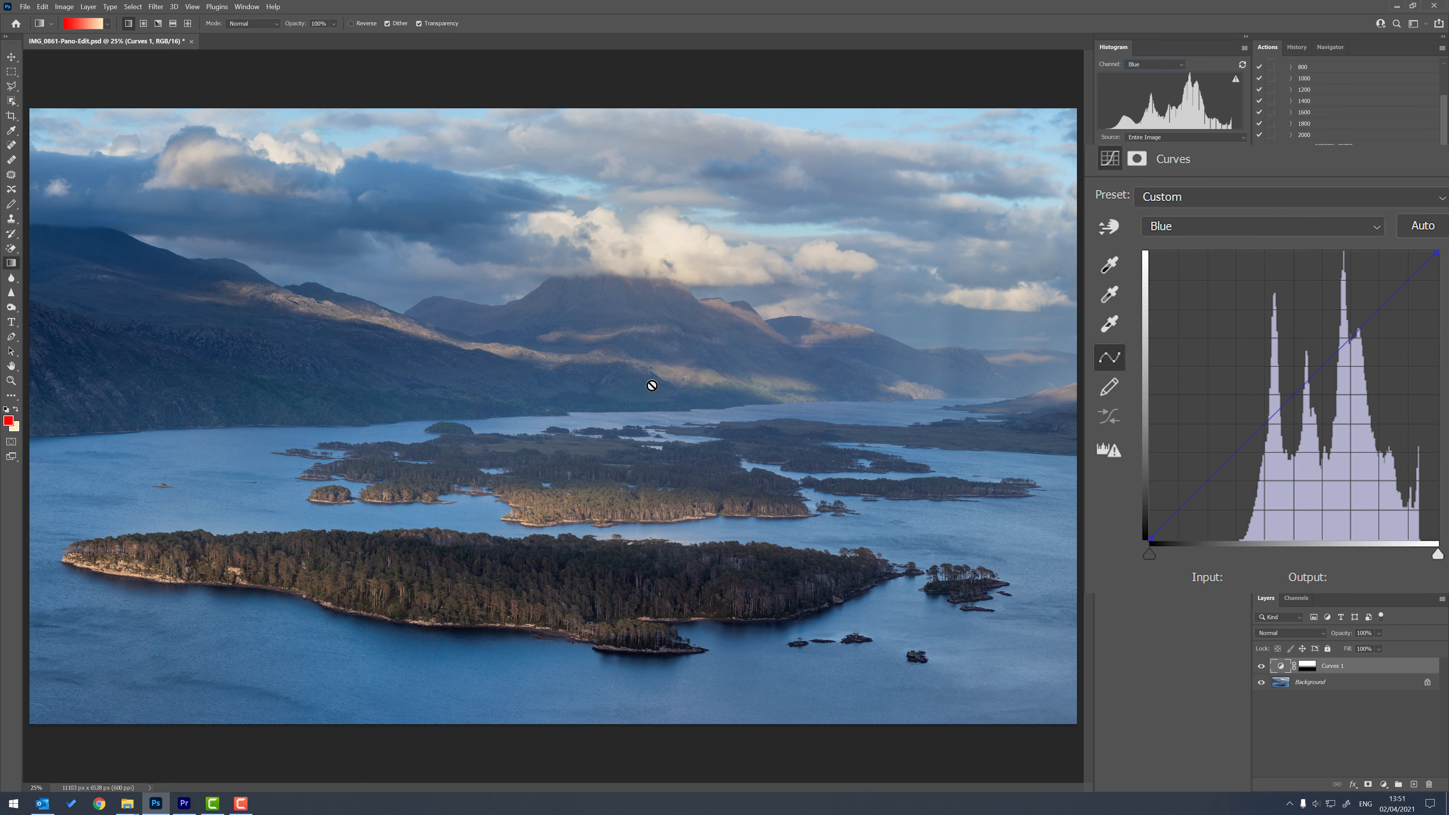
# Examine the blue haze over the mountains and distant shoreline across the photo at 66.7% zoom.
pyautogui.hotkey('ctrl', '+')
pyautogui.hotkey('ctrl', '+')
pyautogui.hotkey('ctrl', '+')
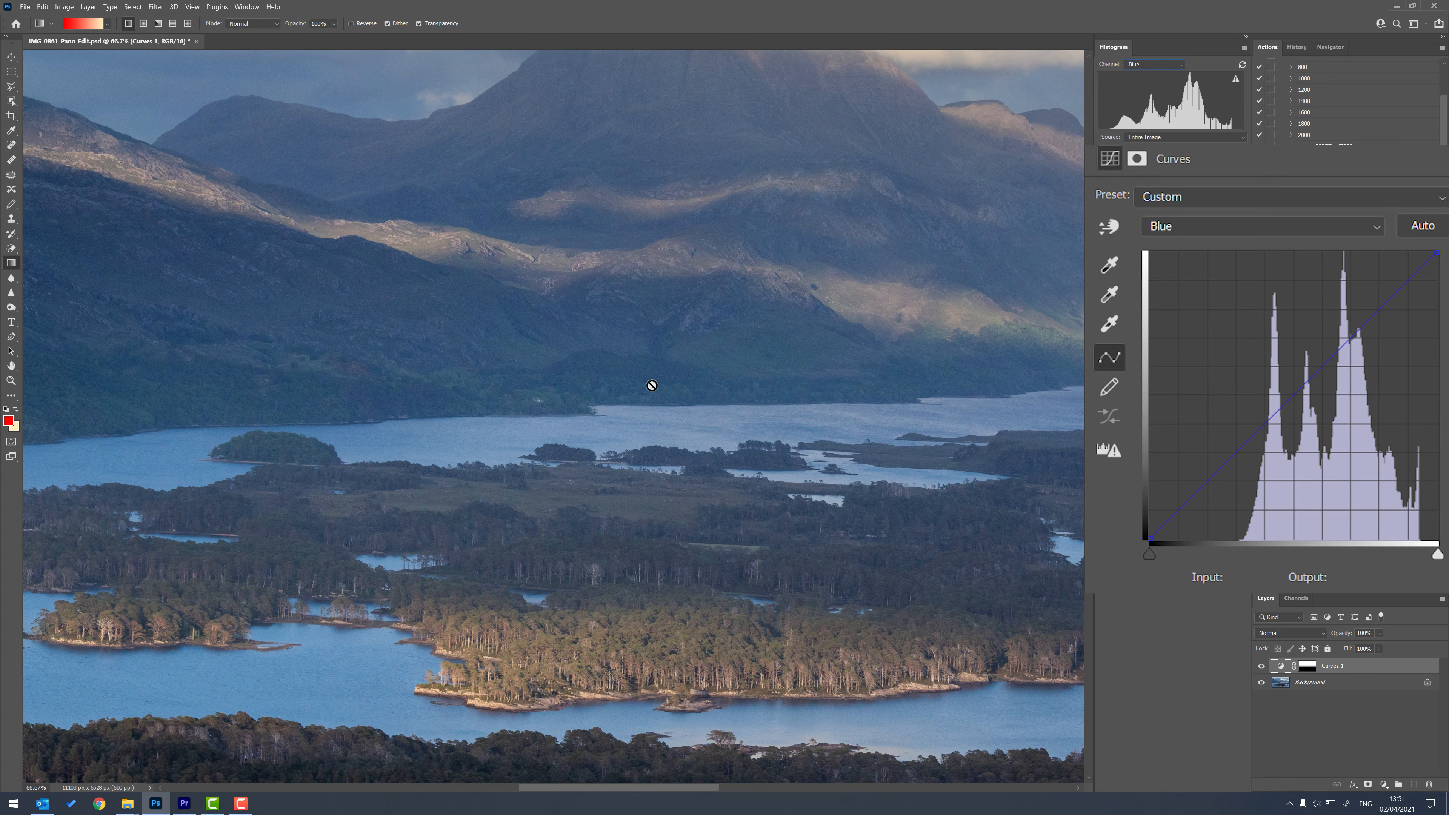
pyautogui.moveTo(763, 297); pyautogui.dragTo(58, 323)
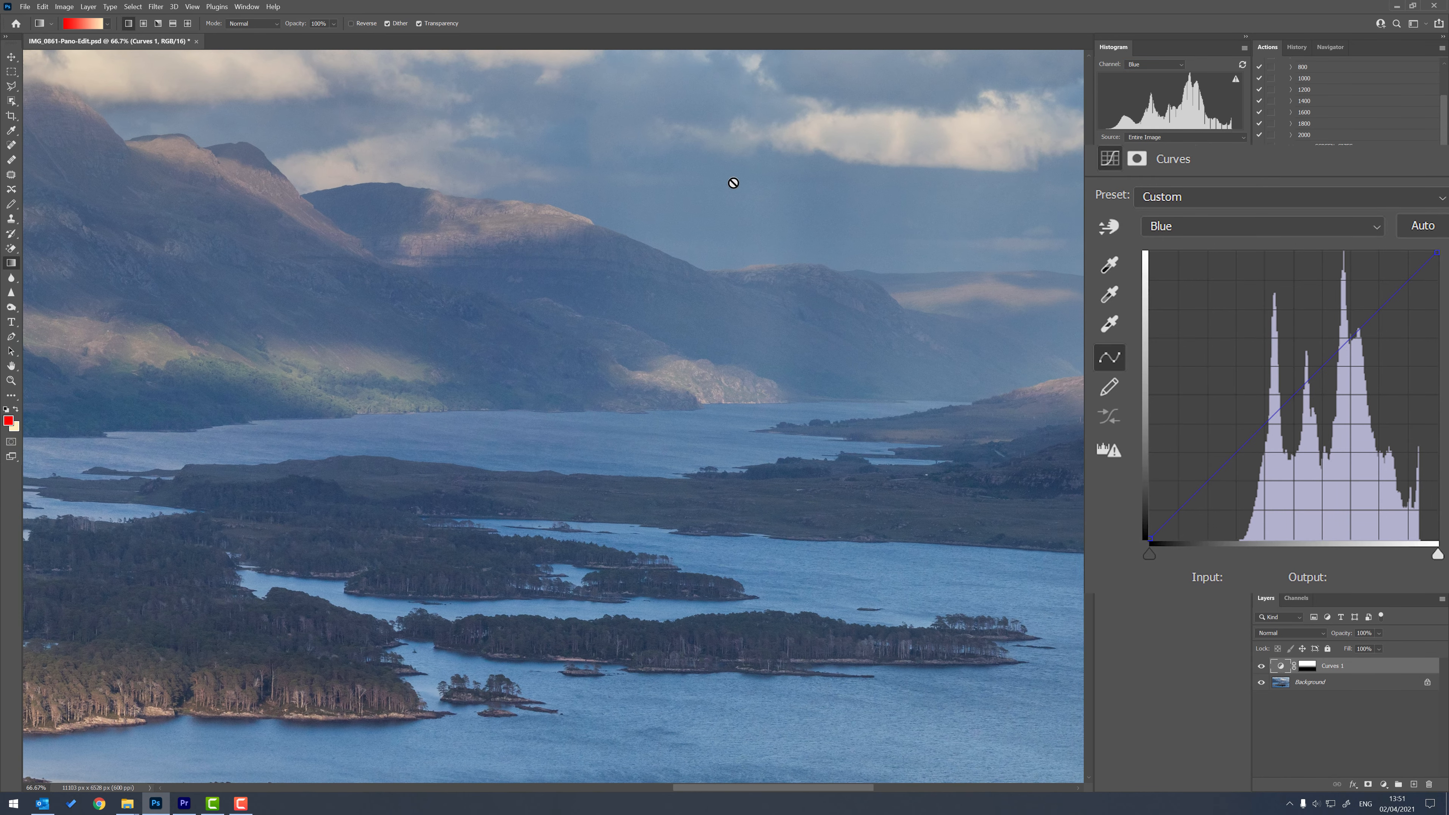
pyautogui.moveTo(201, 434); pyautogui.dragTo(1064, 443)
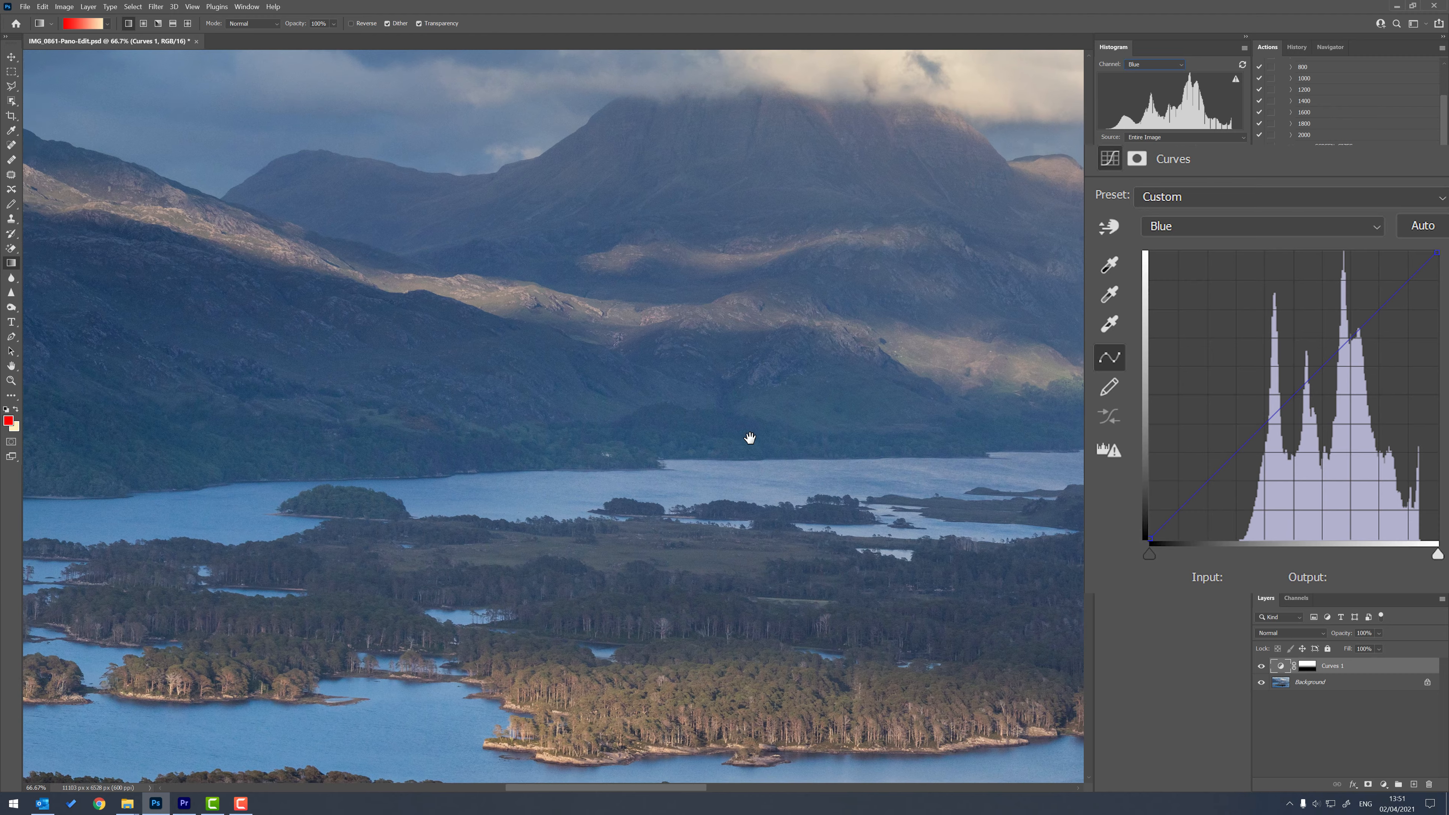
pyautogui.moveTo(750, 438); pyautogui.dragTo(514, 427)
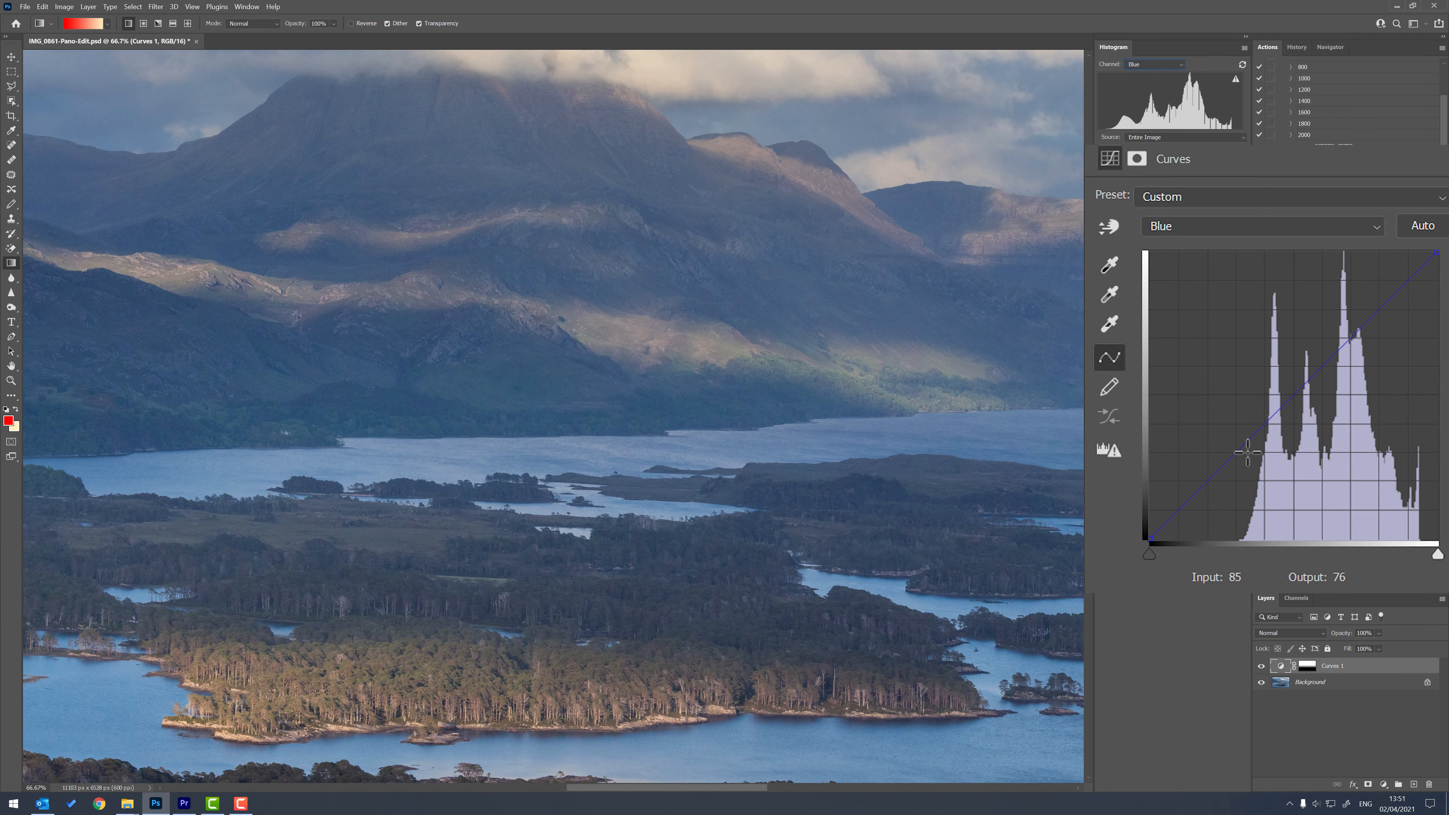
pyautogui.hotkey('ctrl', '-')
pyautogui.hotkey('ctrl', '-')
pyautogui.hotkey('ctrl', '-')
pyautogui.hotkey('ctrl', '-')
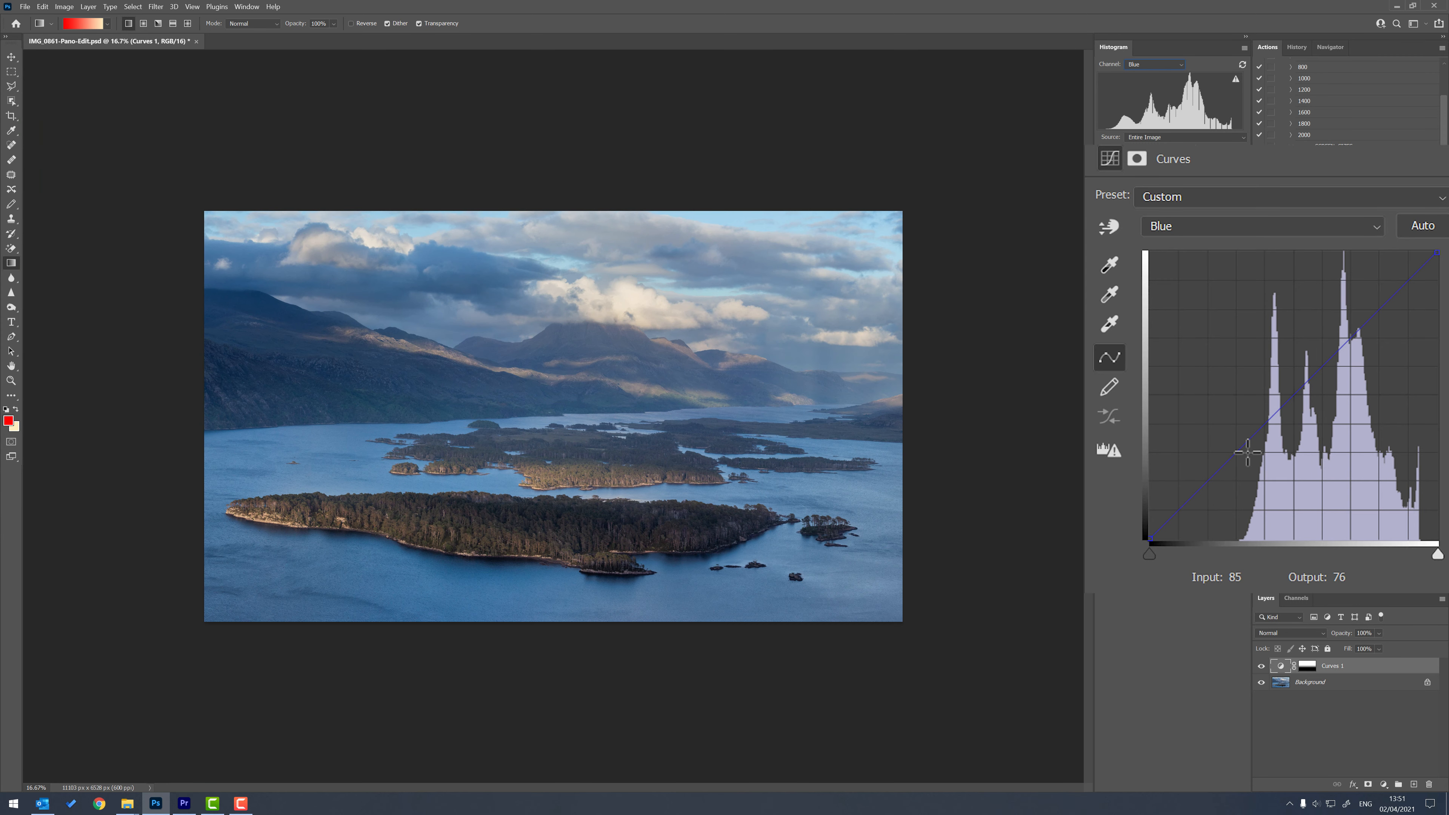
pyautogui.hotkey('ctrl', '+')
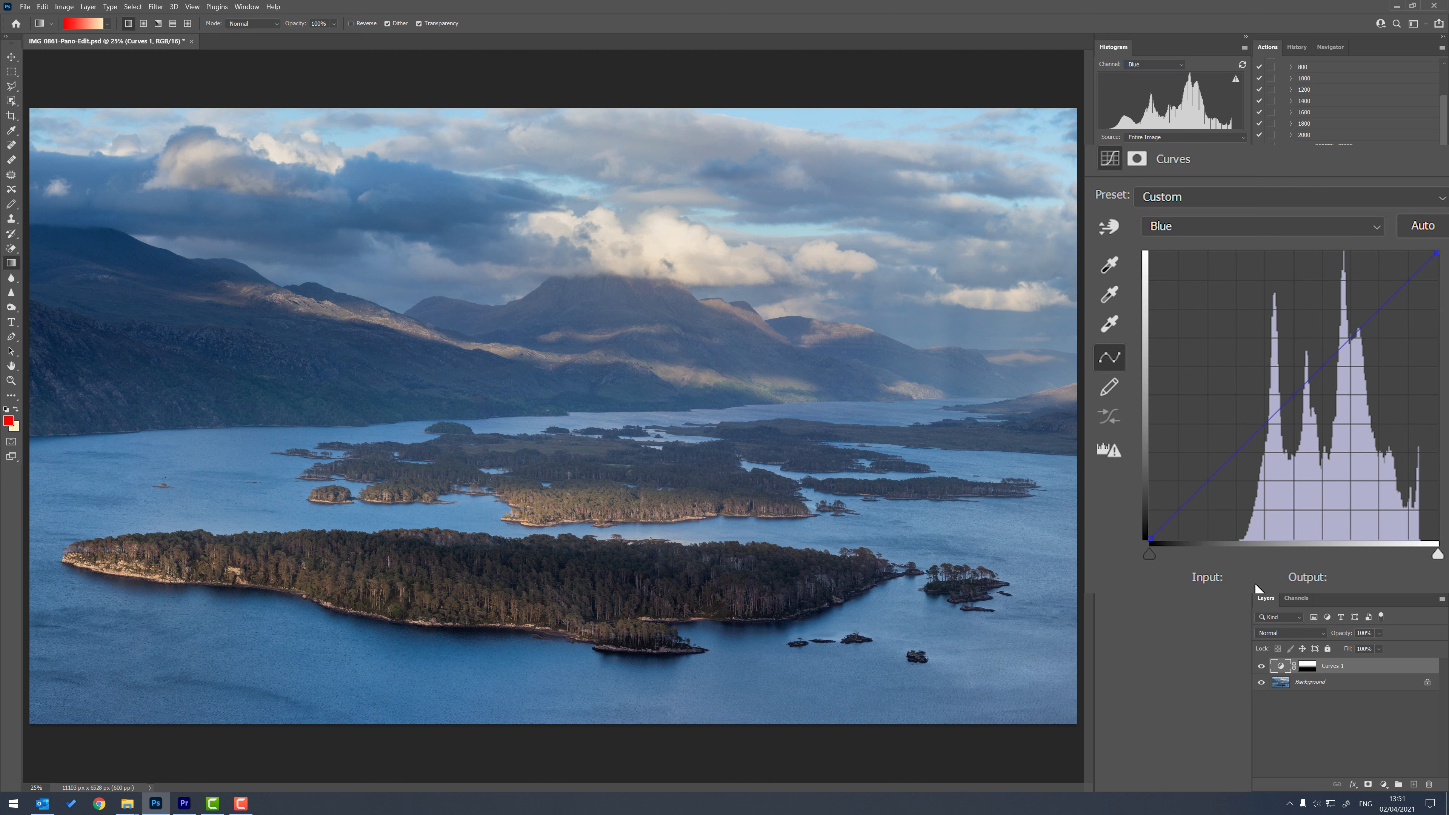
# Move the Curves 1 layer's Blue black point to input 38 and its Green black point to input 10.
pyautogui.moveTo(1150, 552); pyautogui.dragTo(1191, 571)
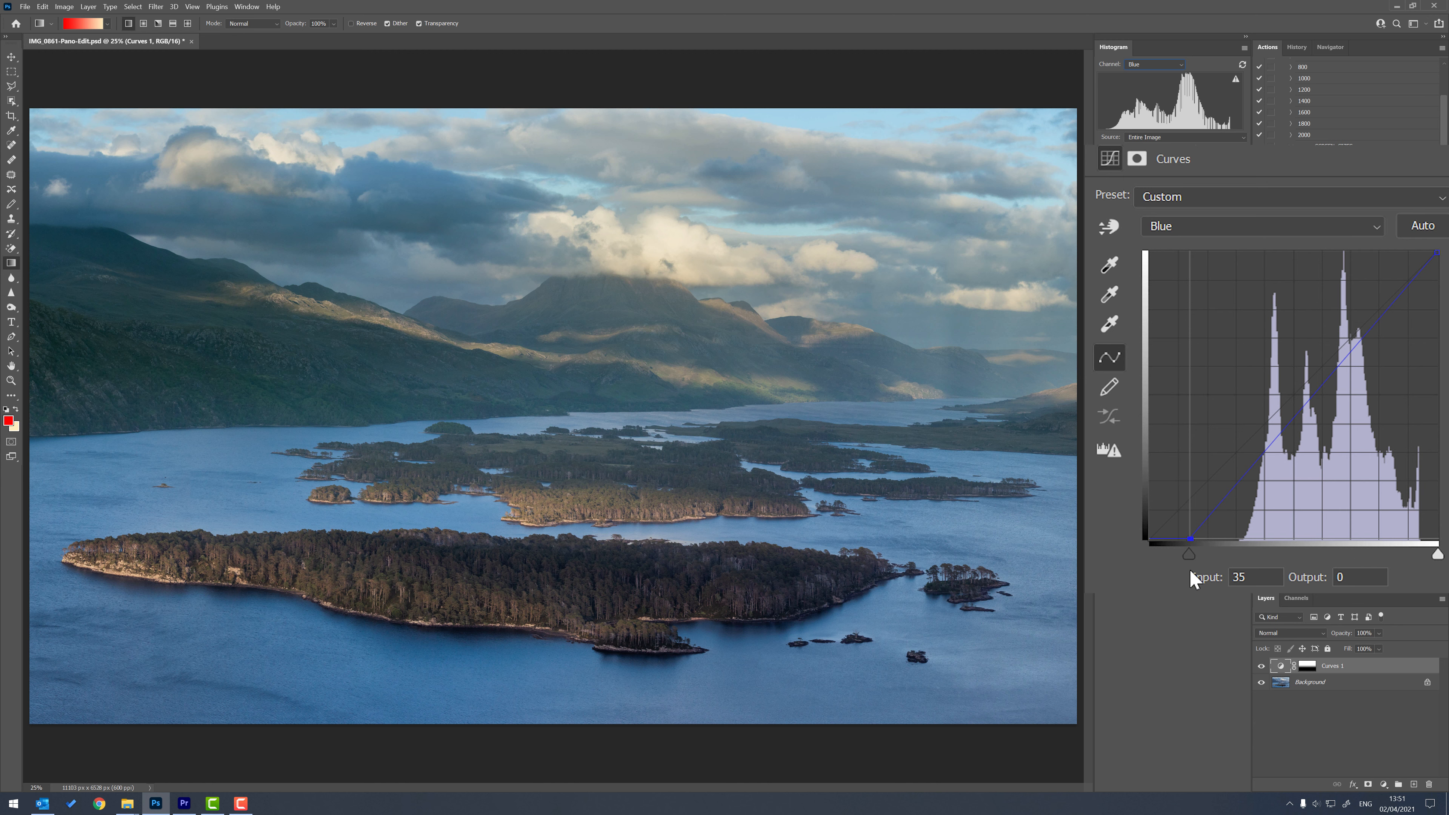
pyautogui.moveTo(1191, 571); pyautogui.dragTo(1193, 572)
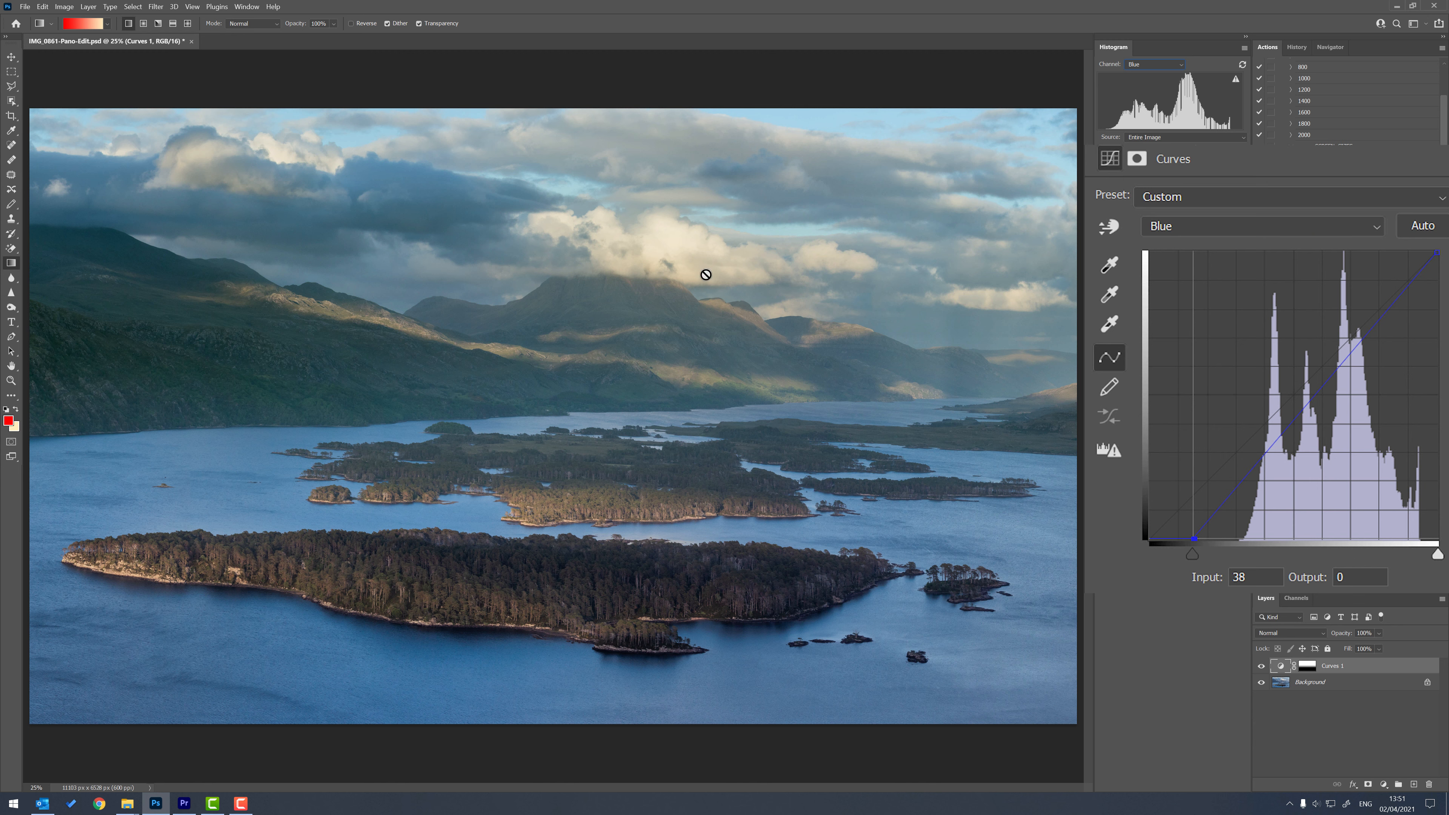
pyautogui.click(1289, 230)
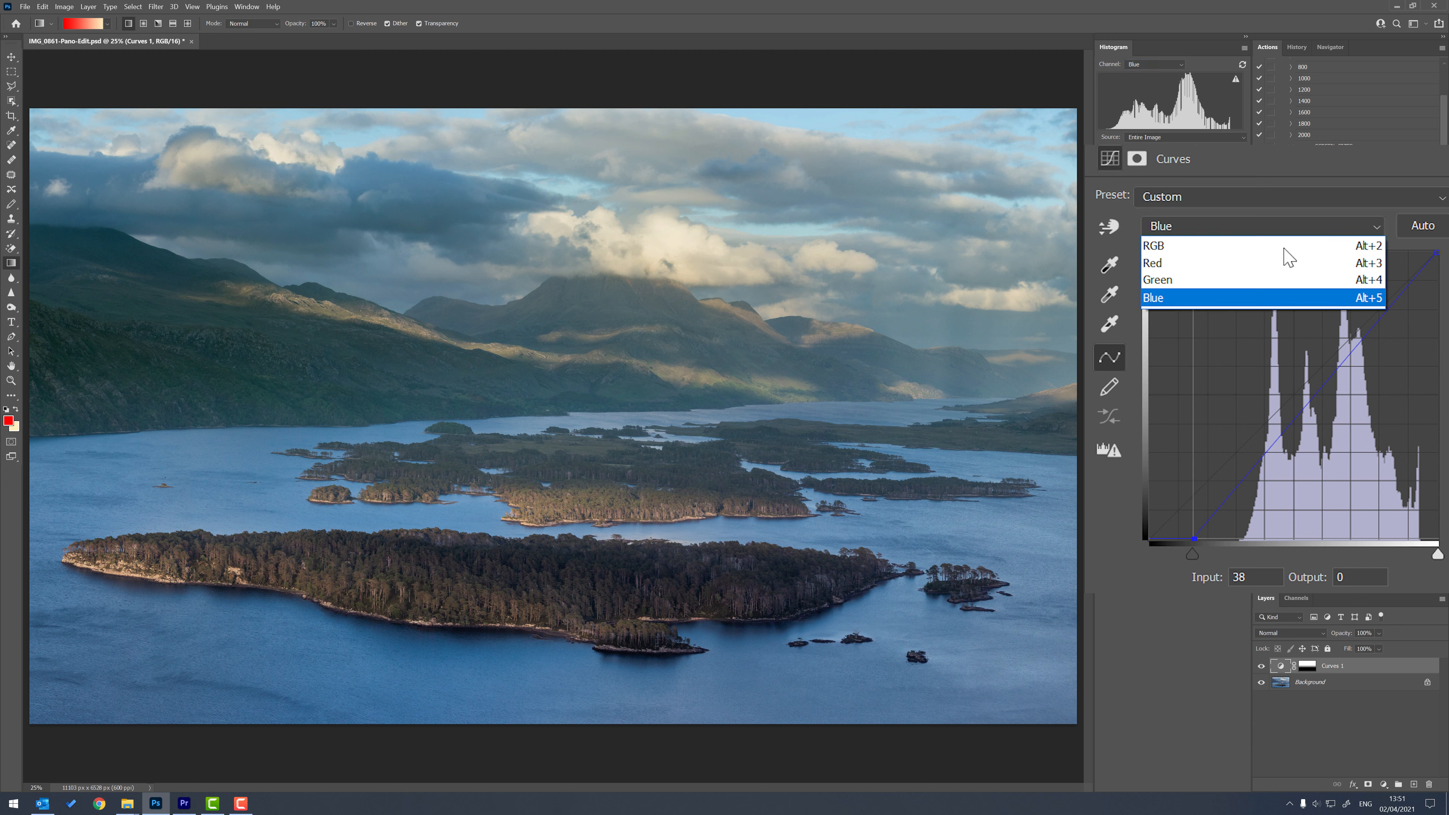
pyautogui.click(1249, 285)
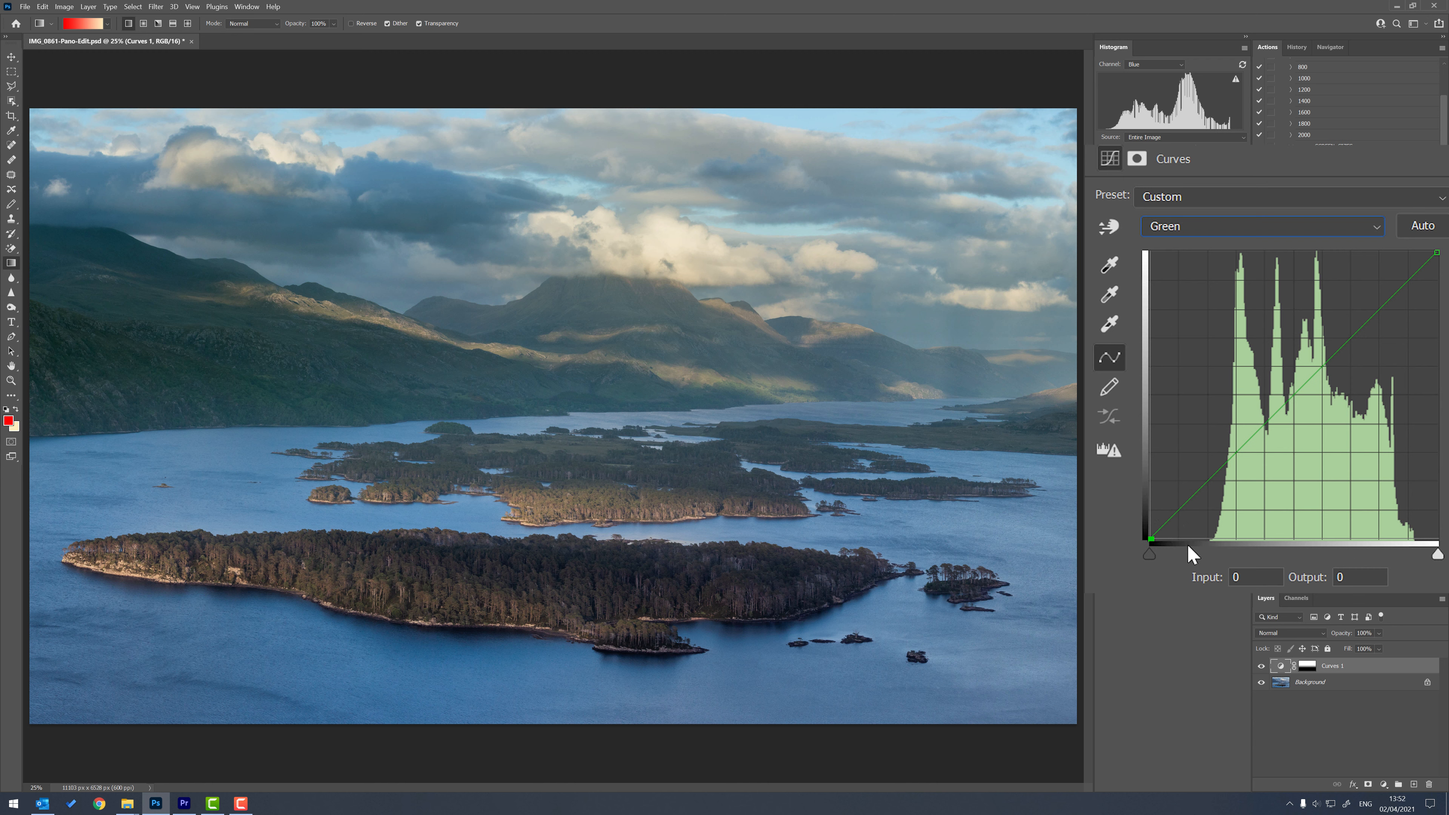
pyautogui.moveTo(1149, 554); pyautogui.dragTo(1161, 562)
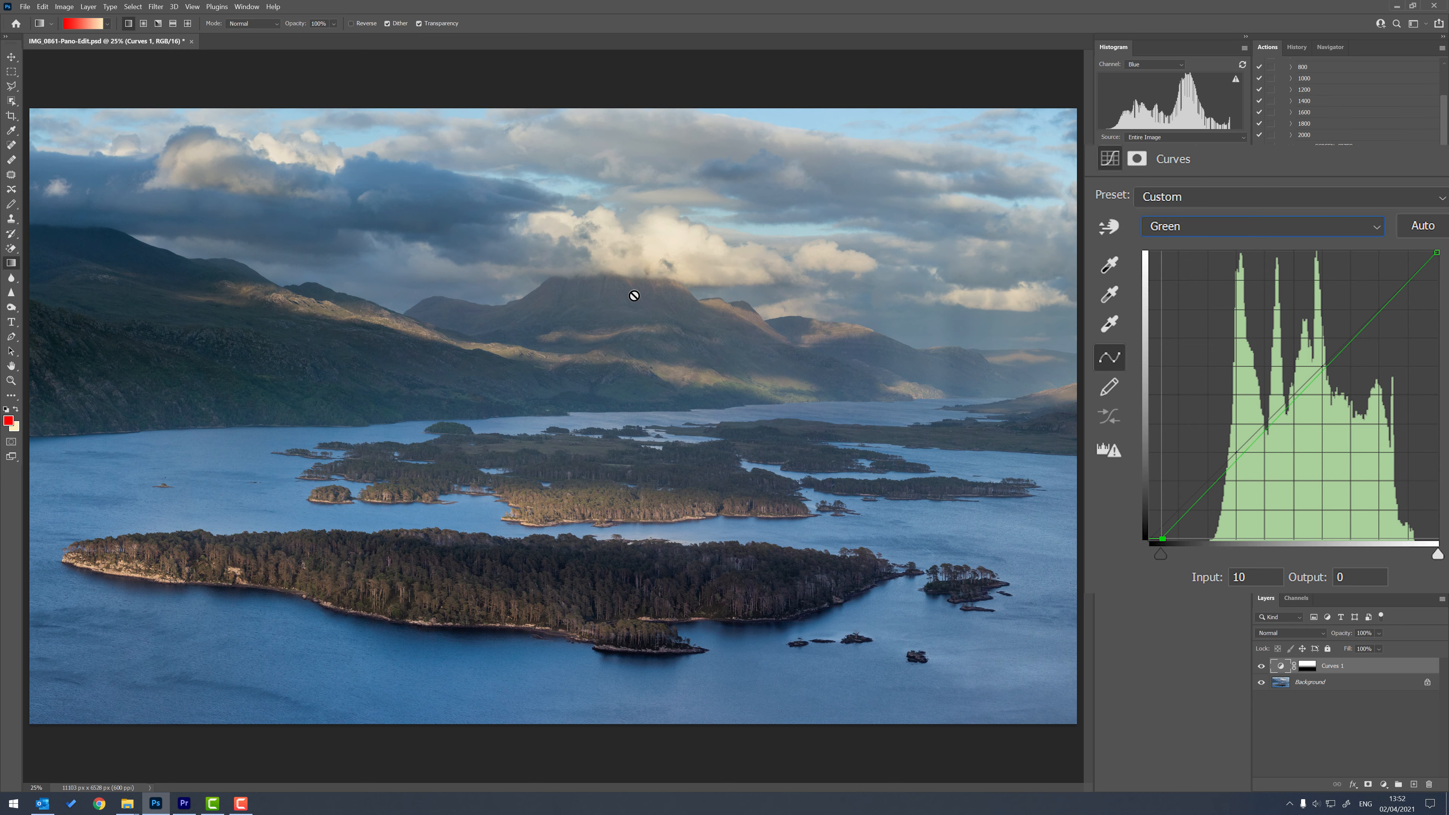
# Inspect the colour of the shaded mountain slopes, the peak and the shoreline at 100% zoom.
pyautogui.hotkey('ctrl', '1')
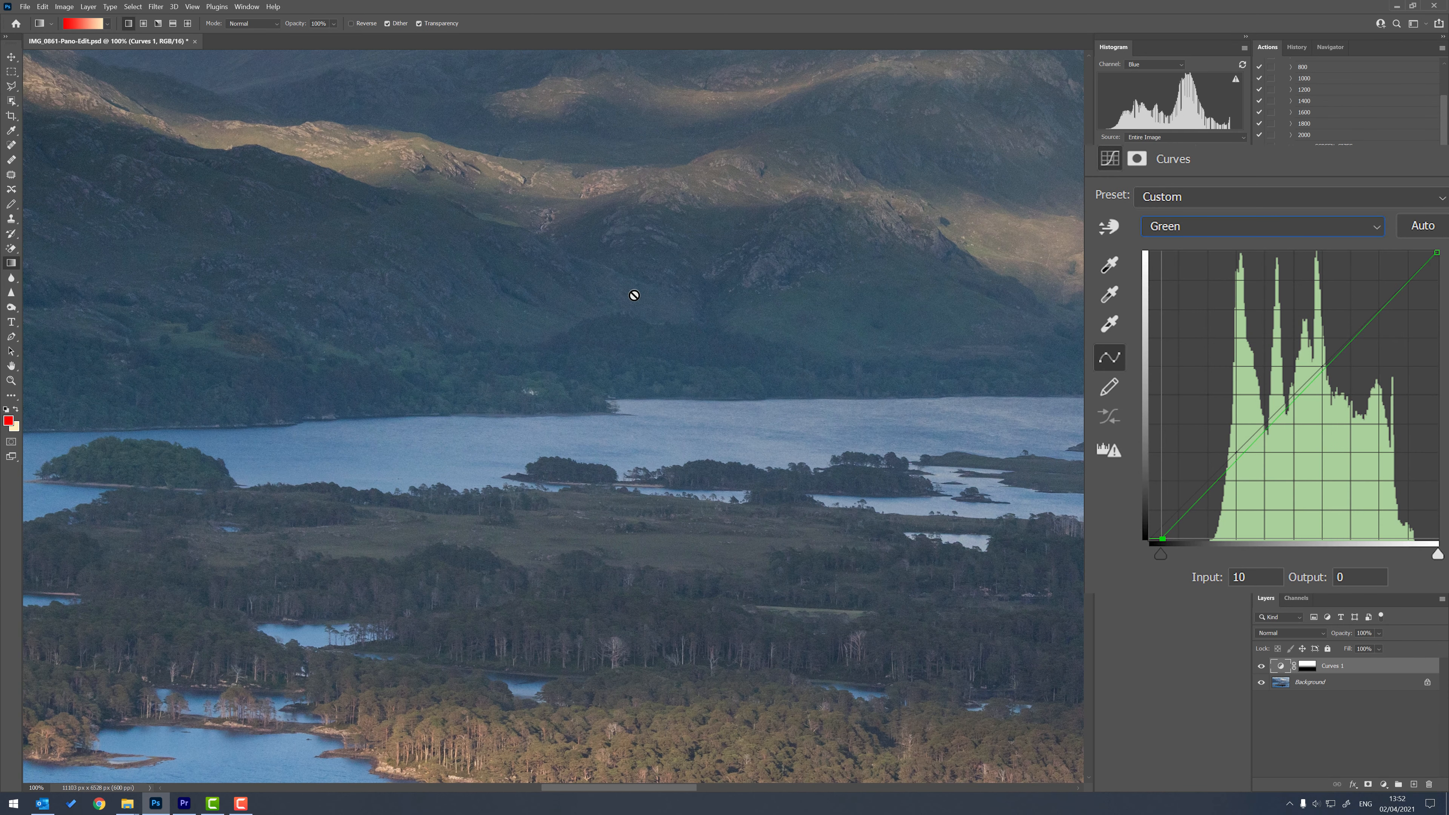
pyautogui.moveTo(626, 313); pyautogui.dragTo(573, 485)
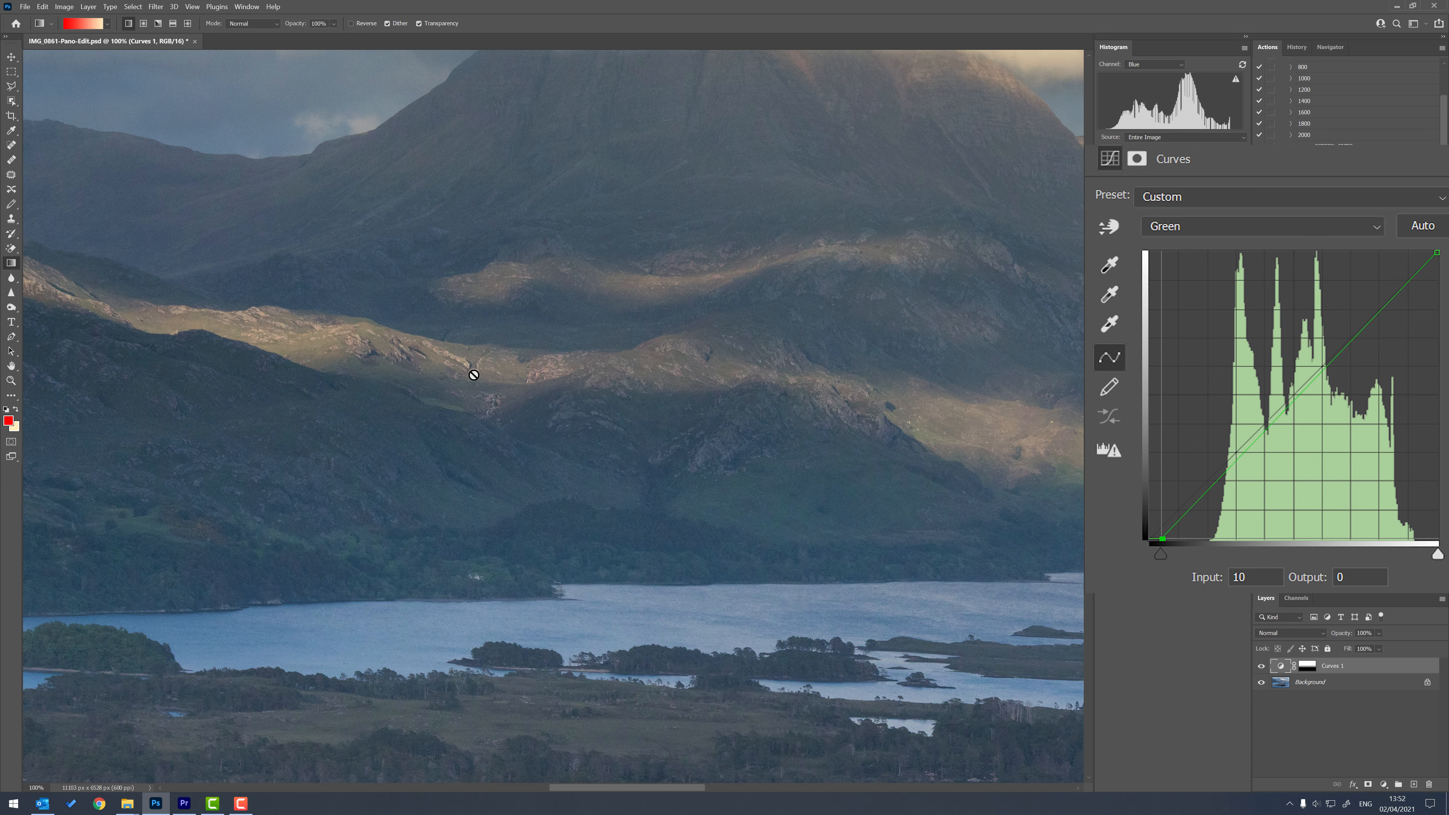
pyautogui.moveTo(311, 389); pyautogui.dragTo(602, 440)
pyautogui.moveTo(319, 404); pyautogui.dragTo(712, 432)
pyautogui.moveTo(943, 474); pyautogui.dragTo(699, 479)
pyautogui.moveTo(476, 448); pyautogui.dragTo(718, 453)
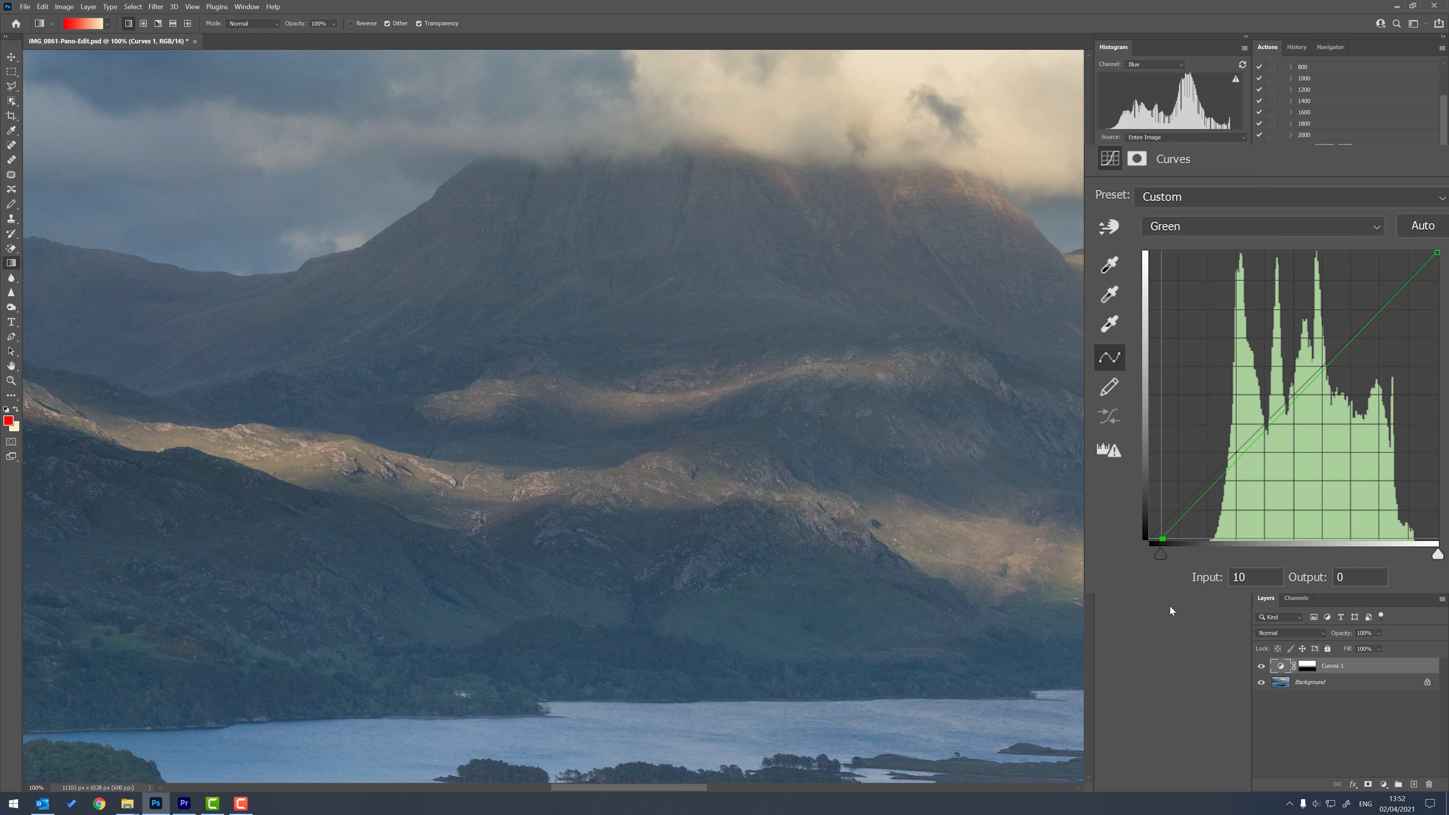
# Return the Curves 1 adjustment to the RGB channel and set its black point to input 29.
pyautogui.click(1209, 229)
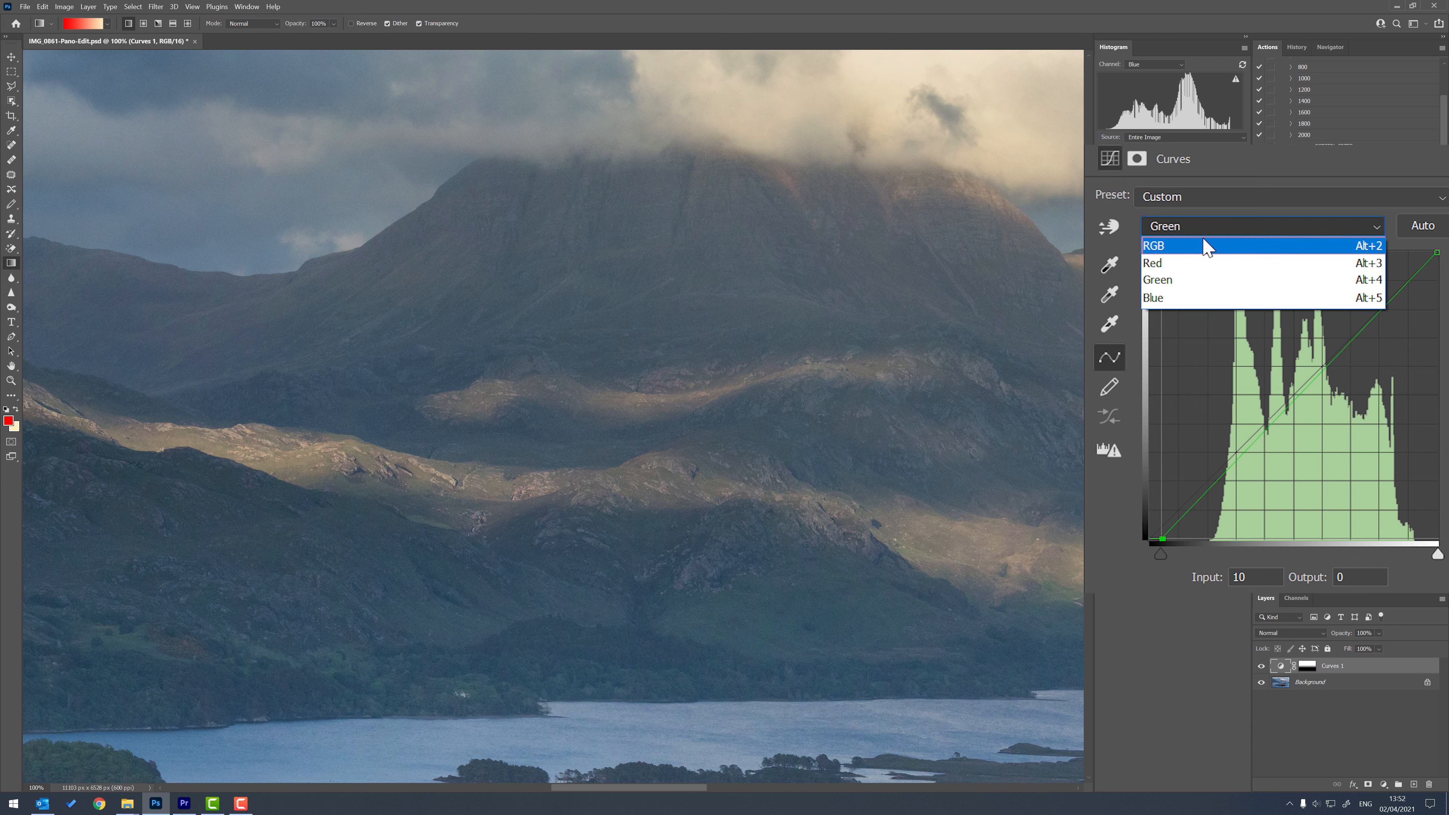
pyautogui.click(1203, 274)
pyautogui.moveTo(1176, 553); pyautogui.dragTo(1182, 560)
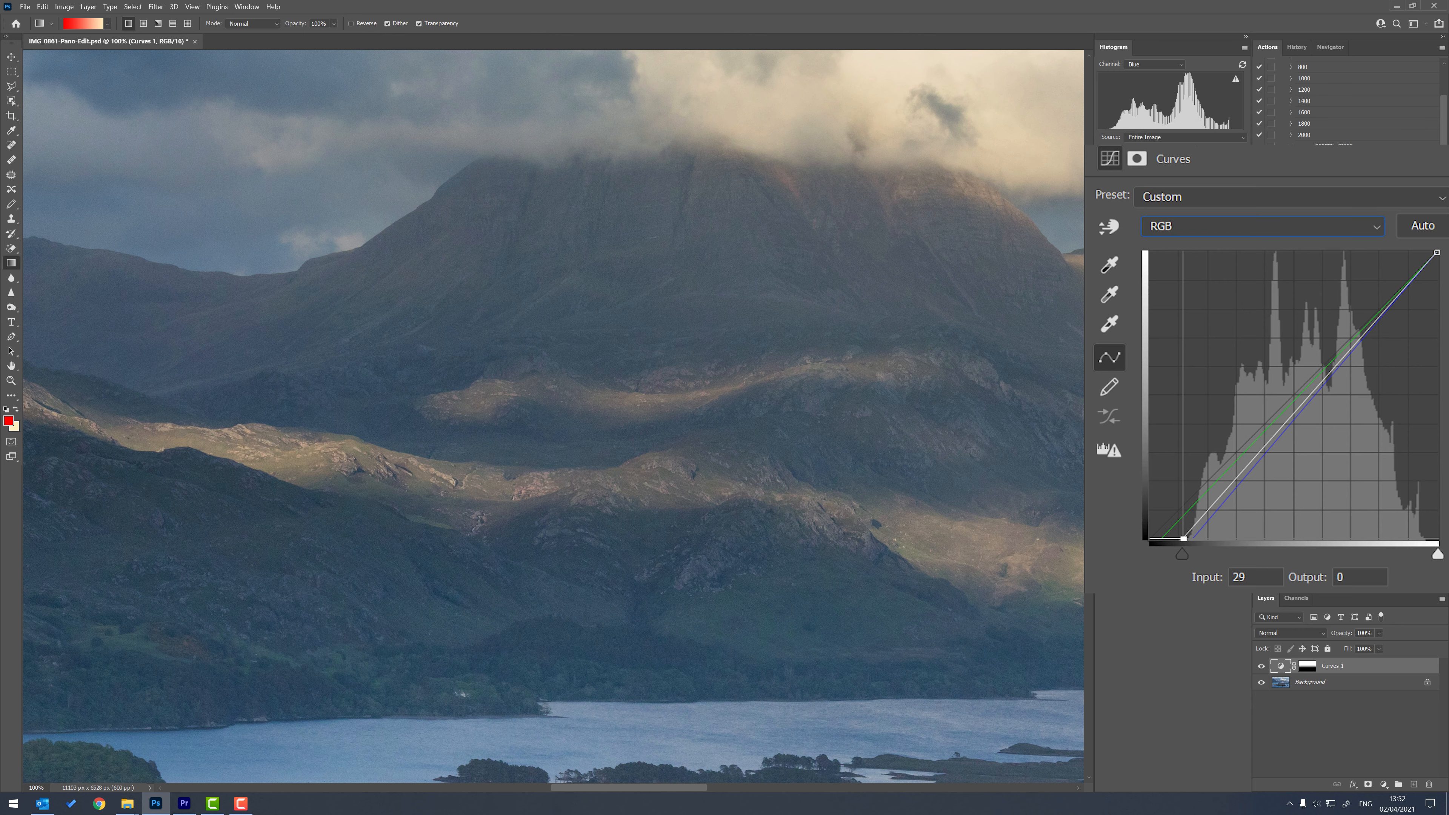
pyautogui.hotkey('ctrl', '-')
pyautogui.hotkey('ctrl', '-')
pyautogui.hotkey('ctrl', '-')
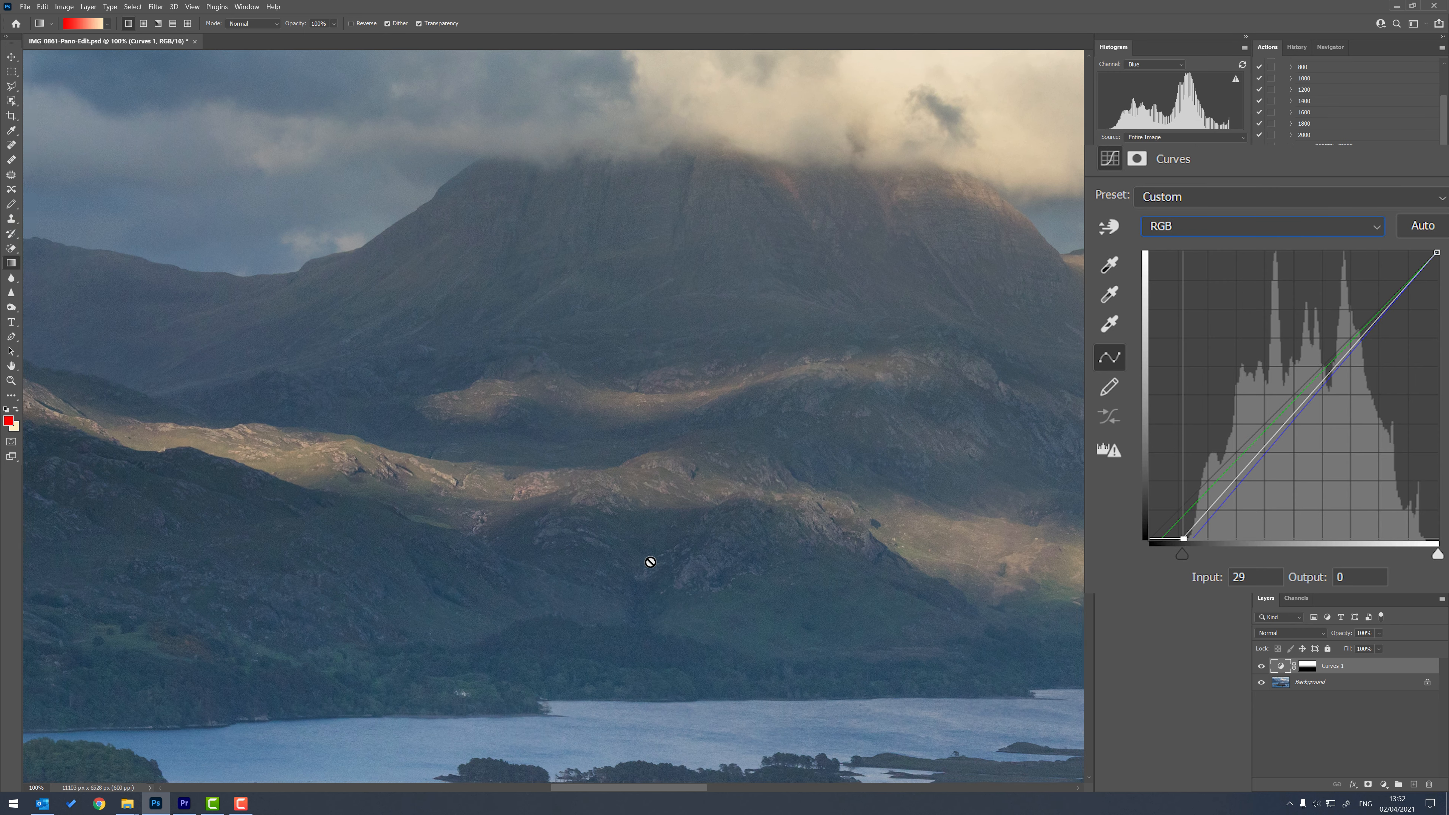
# Compare the whole photo at 25% zoom with and without the Curves 1 adjustment.
pyautogui.hotkey('ctrl', '-')
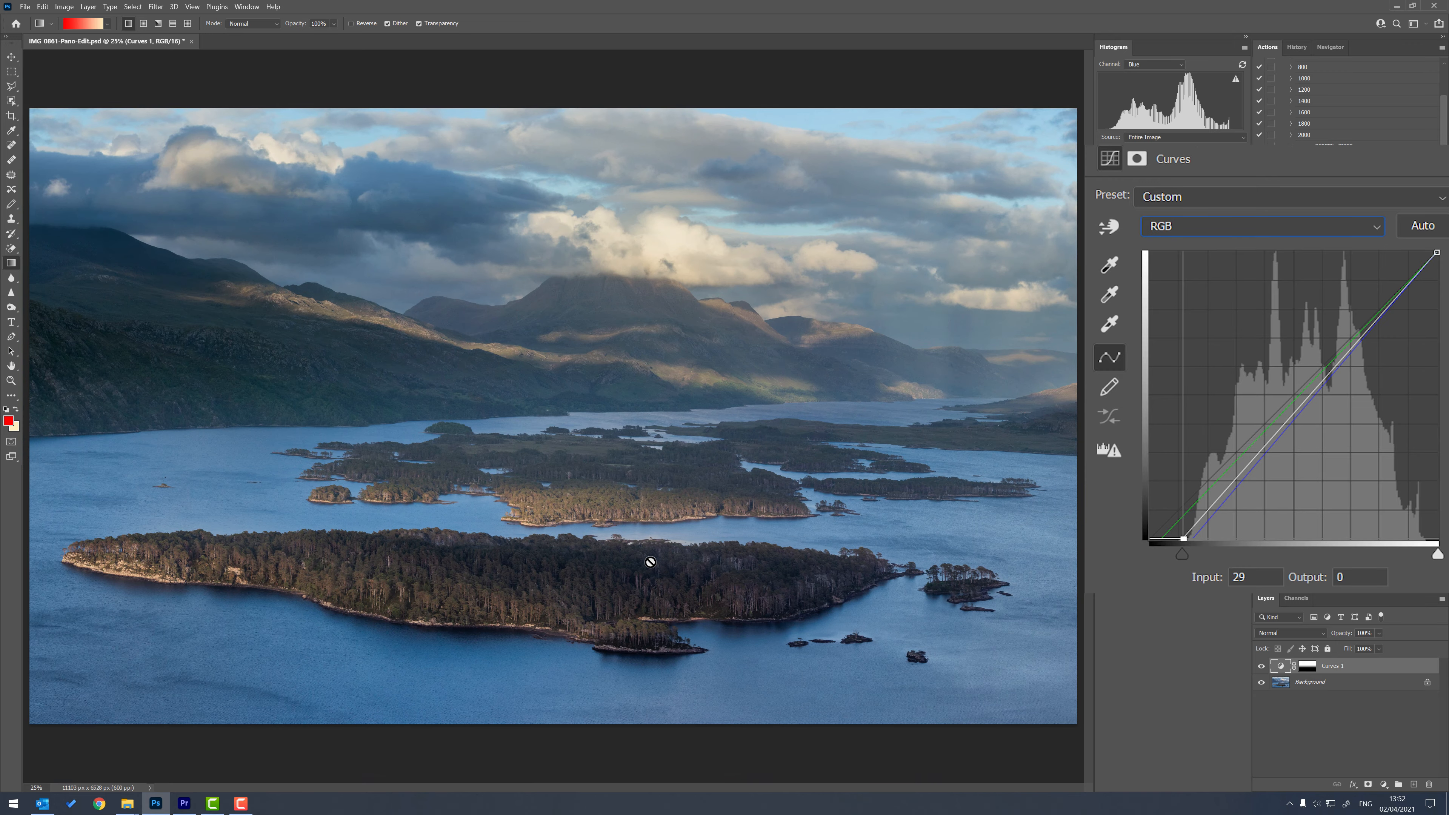
pyautogui.hotkey('ctrl', '-')
pyautogui.hotkey('ctrl', '+')
pyautogui.click(1262, 667)
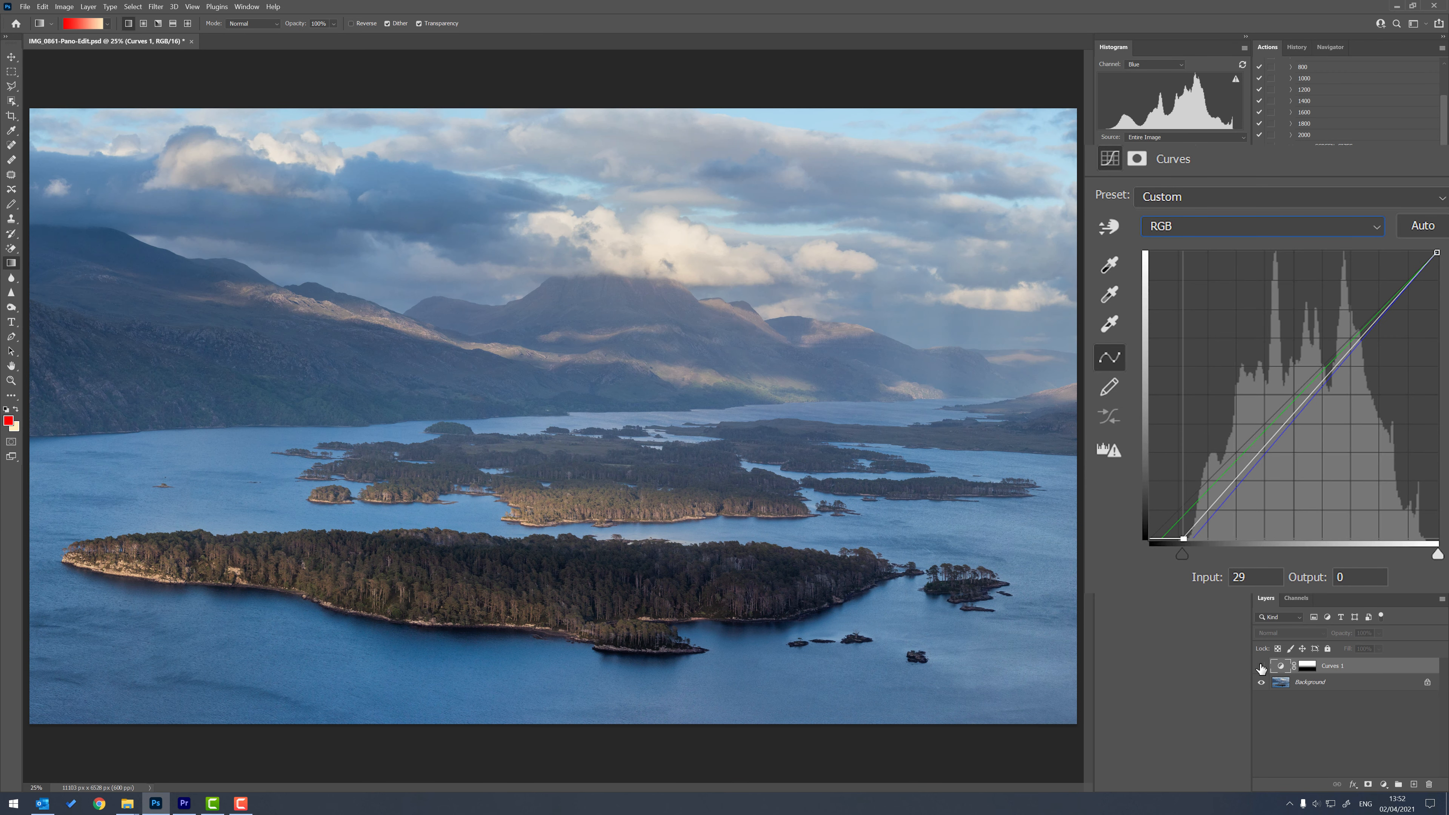
pyautogui.click(1262, 667)
pyautogui.click(1262, 667)
pyautogui.click(1261, 667)
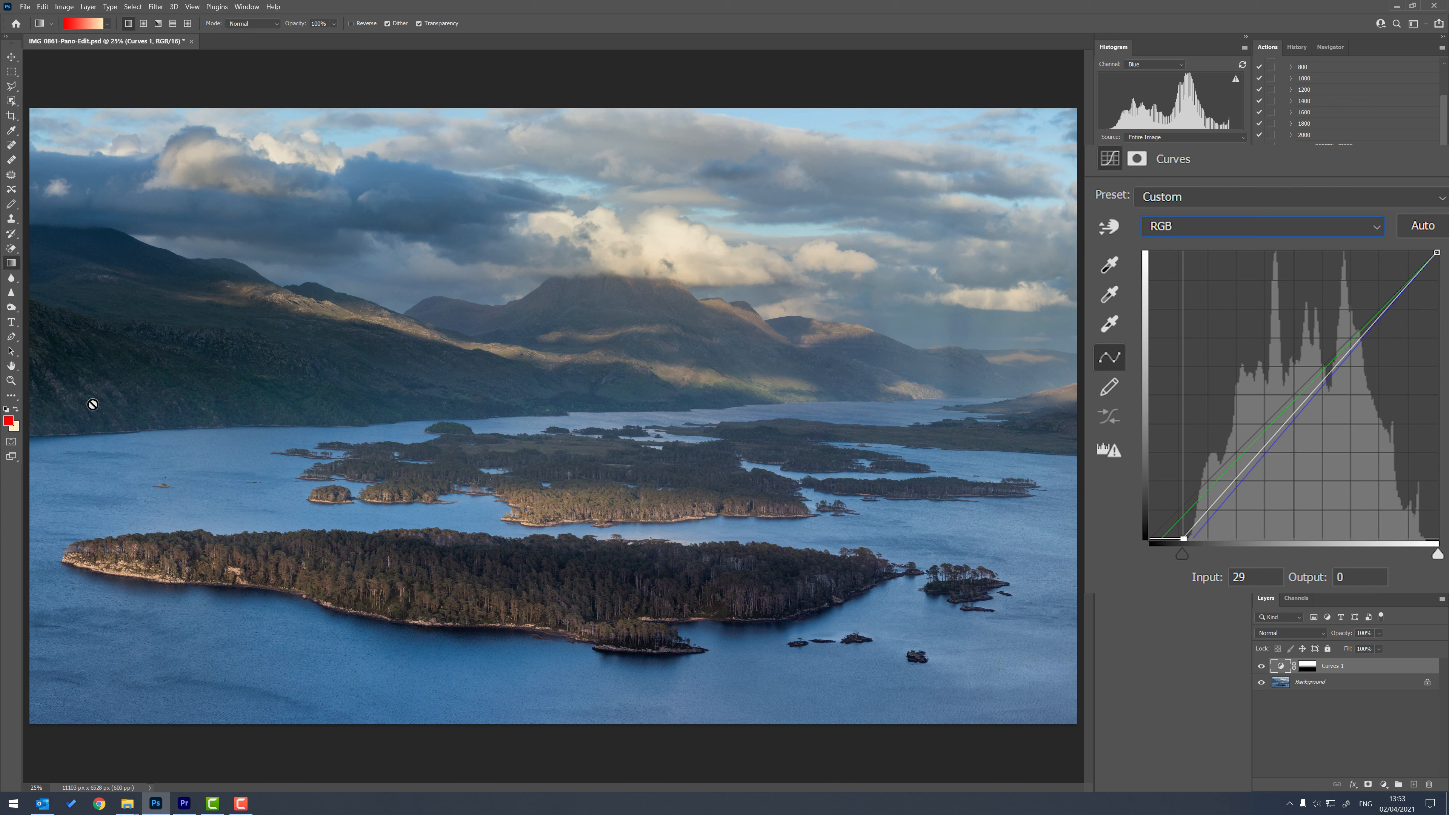
# Paint the Curves 1 layer mask black over the dark left hillside with an enlarged soft brush, using 30% and then 10% opacity.
pyautogui.click(1309, 668)
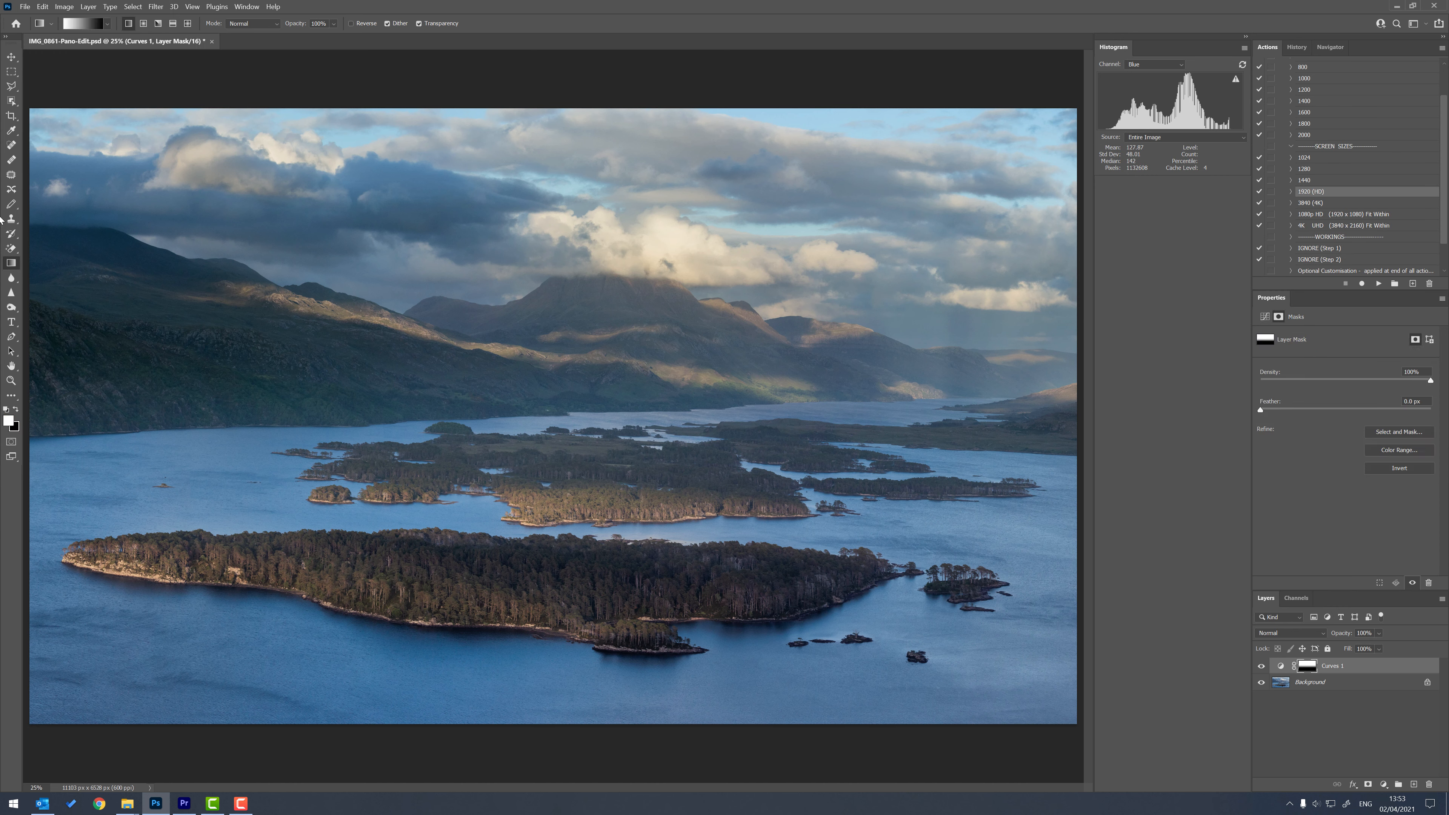
pyautogui.click(14, 209)
pyautogui.click(41, 204)
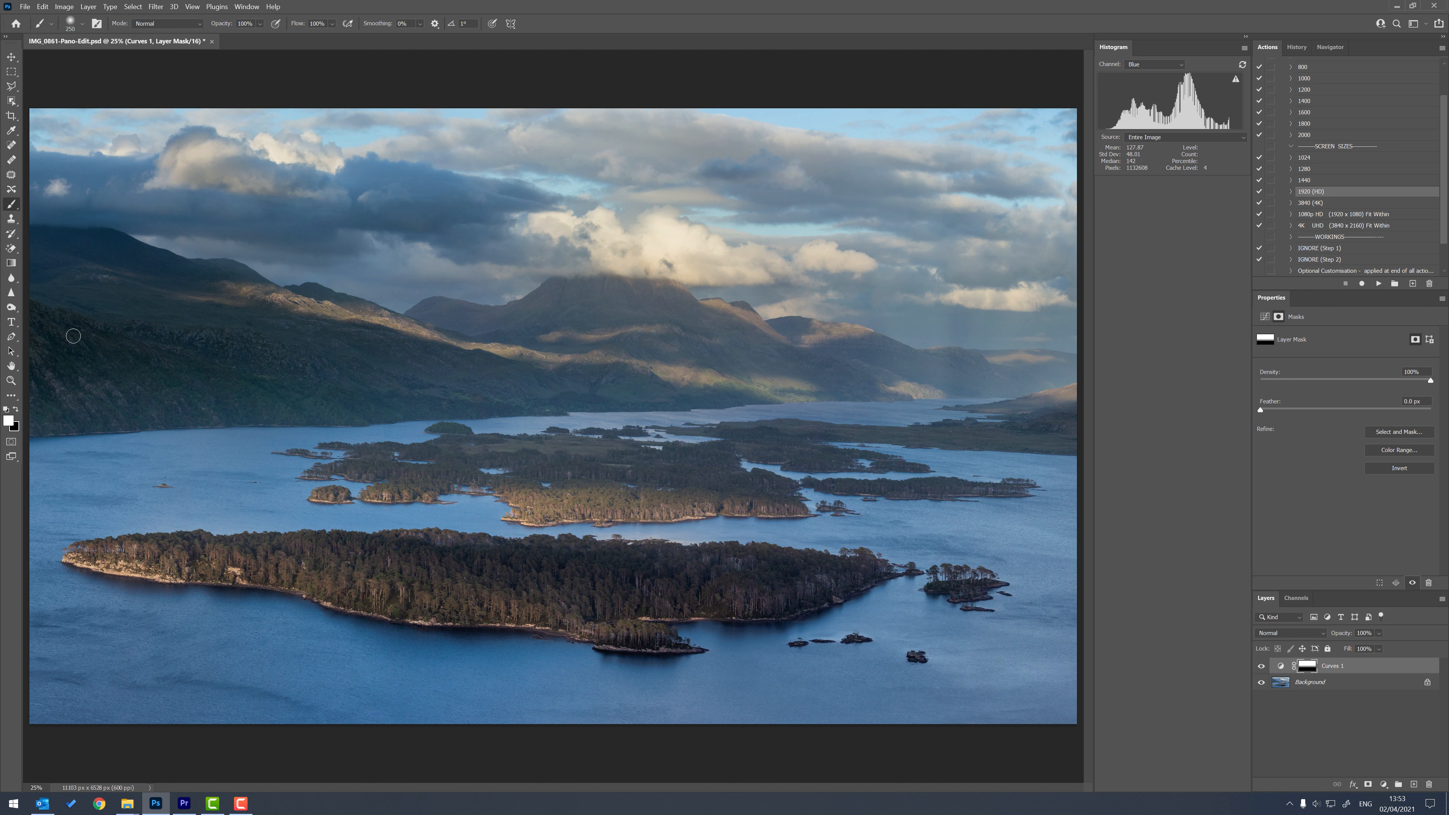
pyautogui.press(']')
pyautogui.press('3')
pyautogui.press('x')
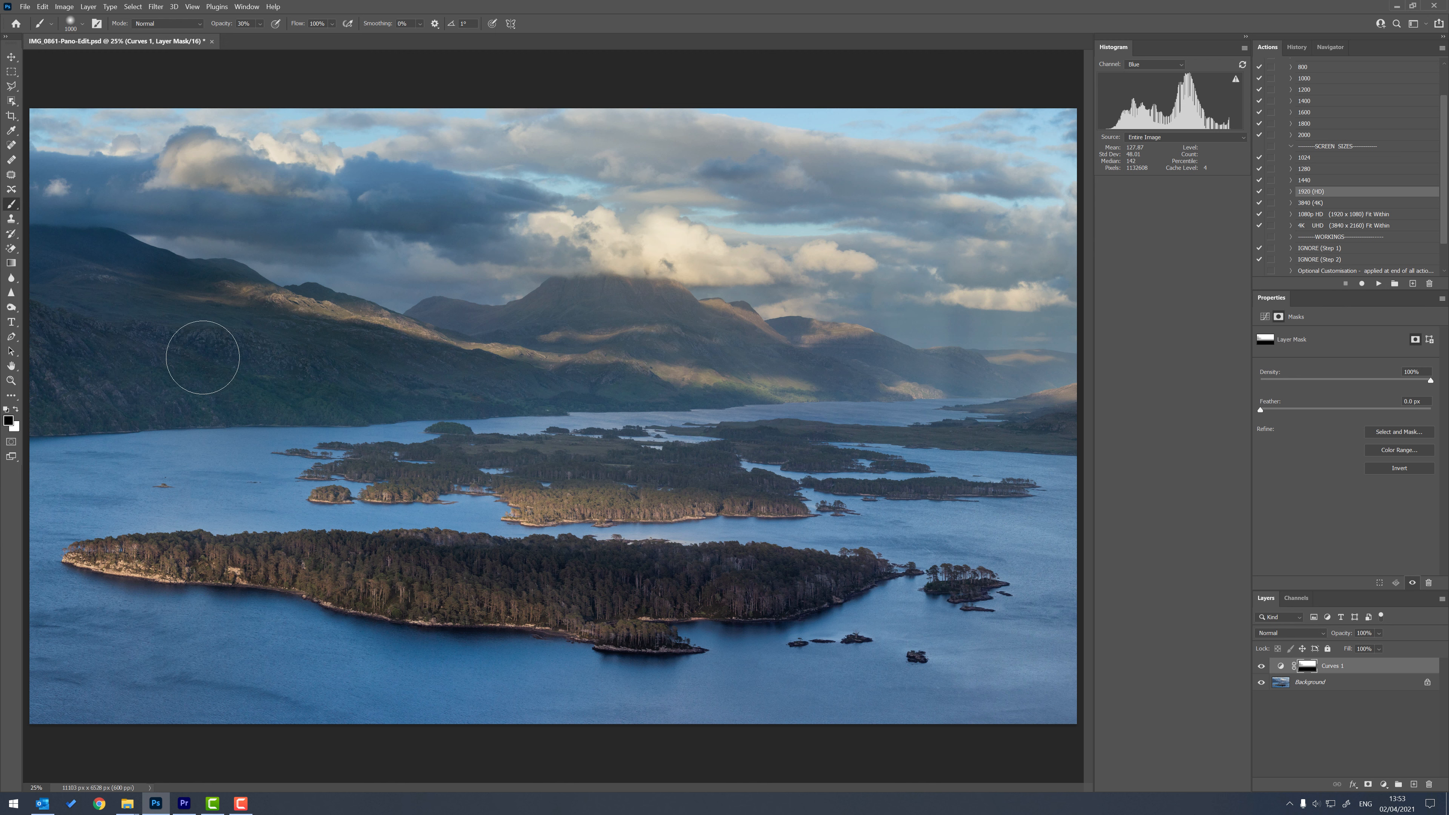
pyautogui.moveTo(180, 385); pyautogui.dragTo(185, 383)
pyautogui.press('1')
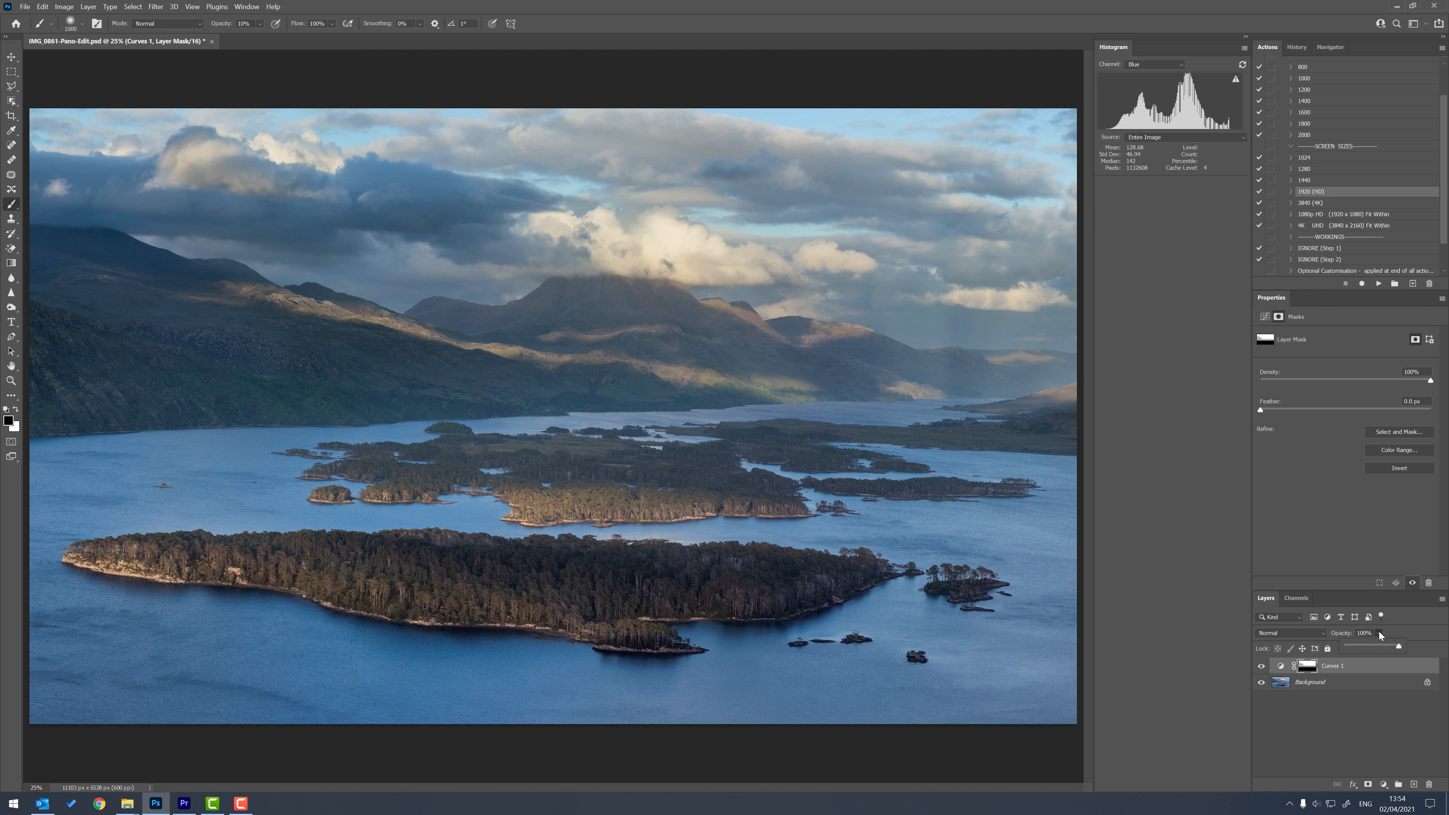
# Lower the Curves 1 layer's opacity to about 36% and deselect the layer.
pyautogui.moveTo(1368, 645); pyautogui.dragTo(1369, 644)
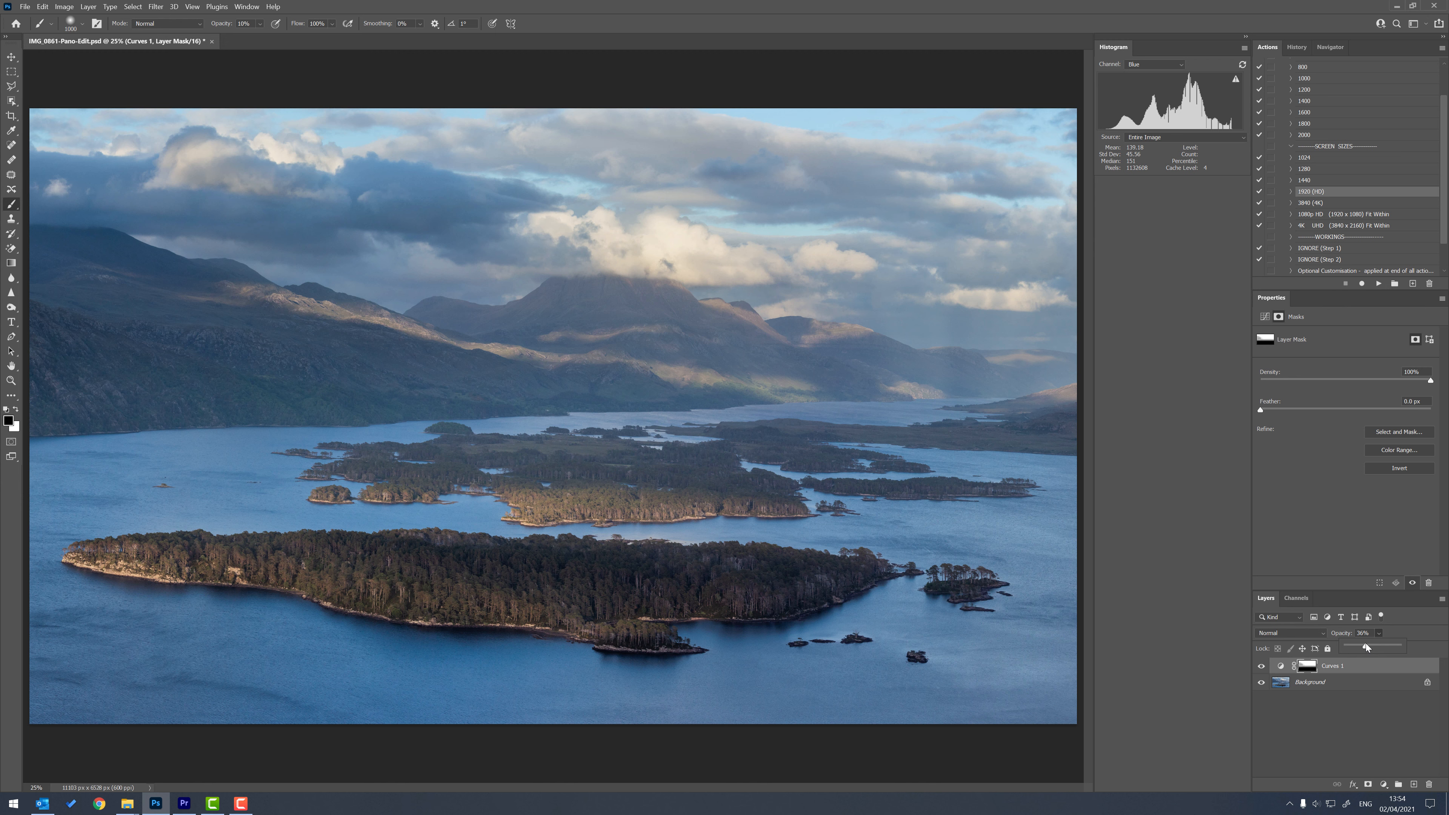
pyautogui.click(1348, 727)
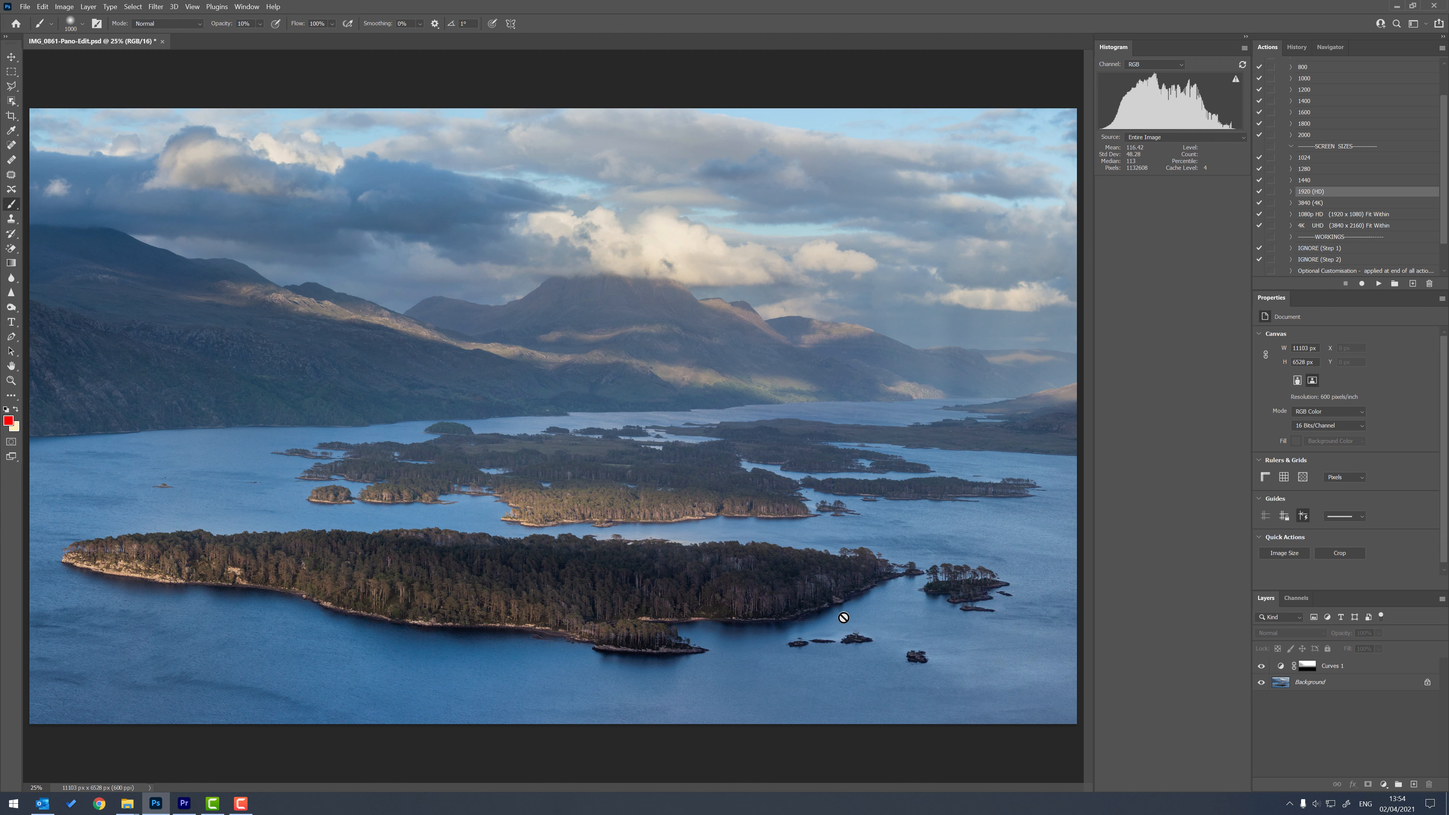
# Compare the photo with and without the reduced-opacity Curves 1 layer, leaving the layer visible.
pyautogui.click(1262, 671)
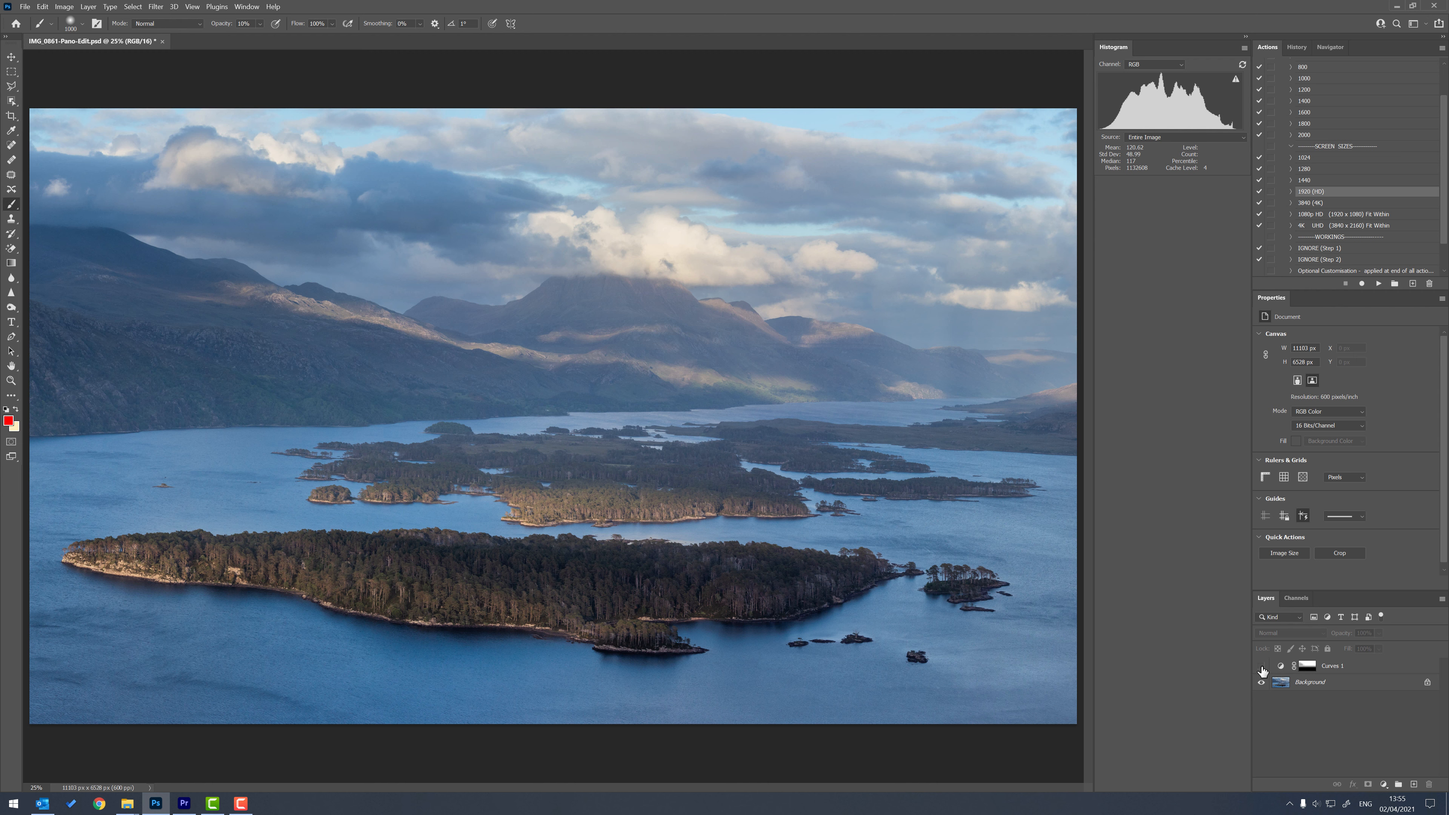
pyautogui.click(1263, 671)
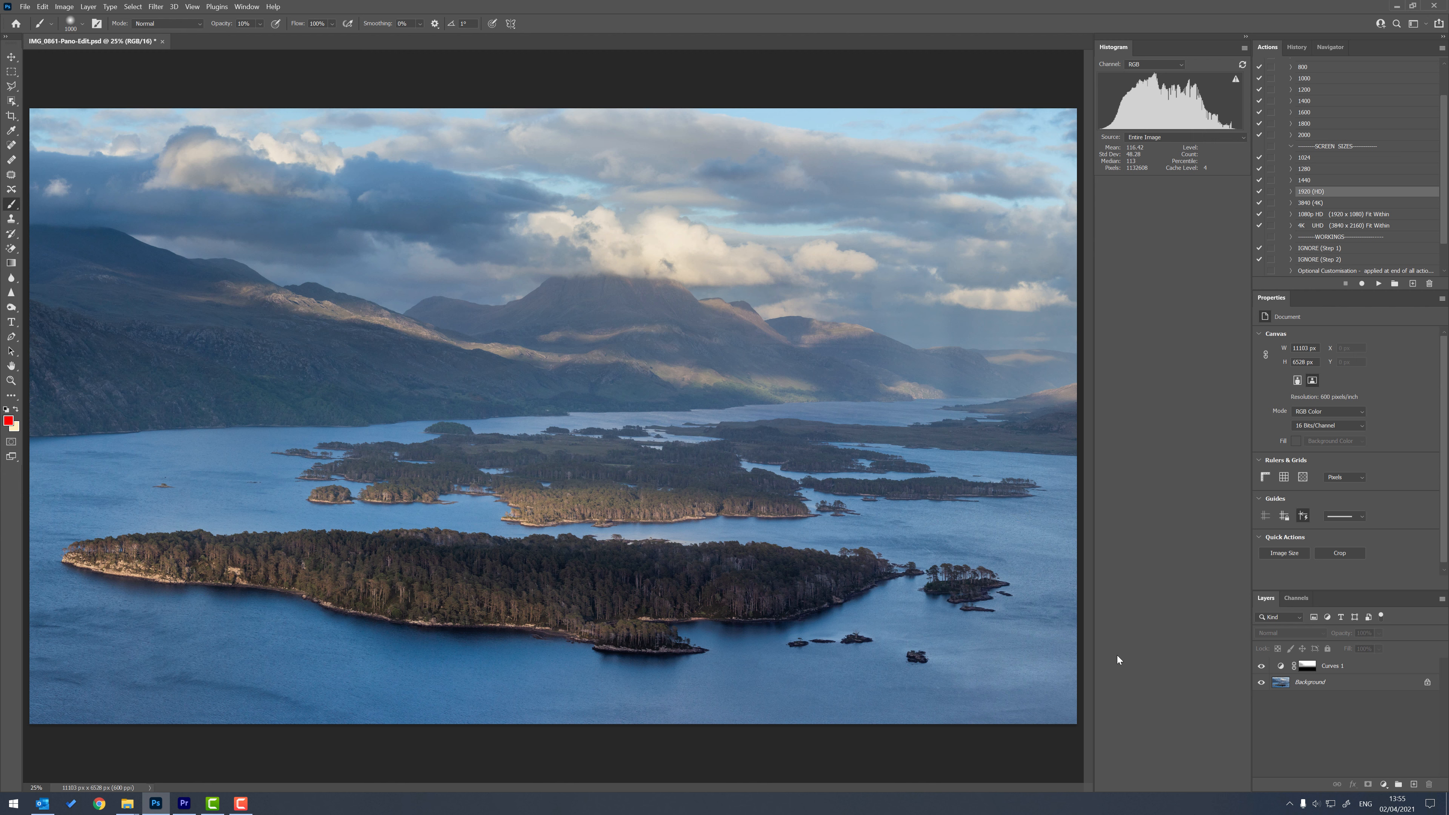
pyautogui.click(1261, 666)
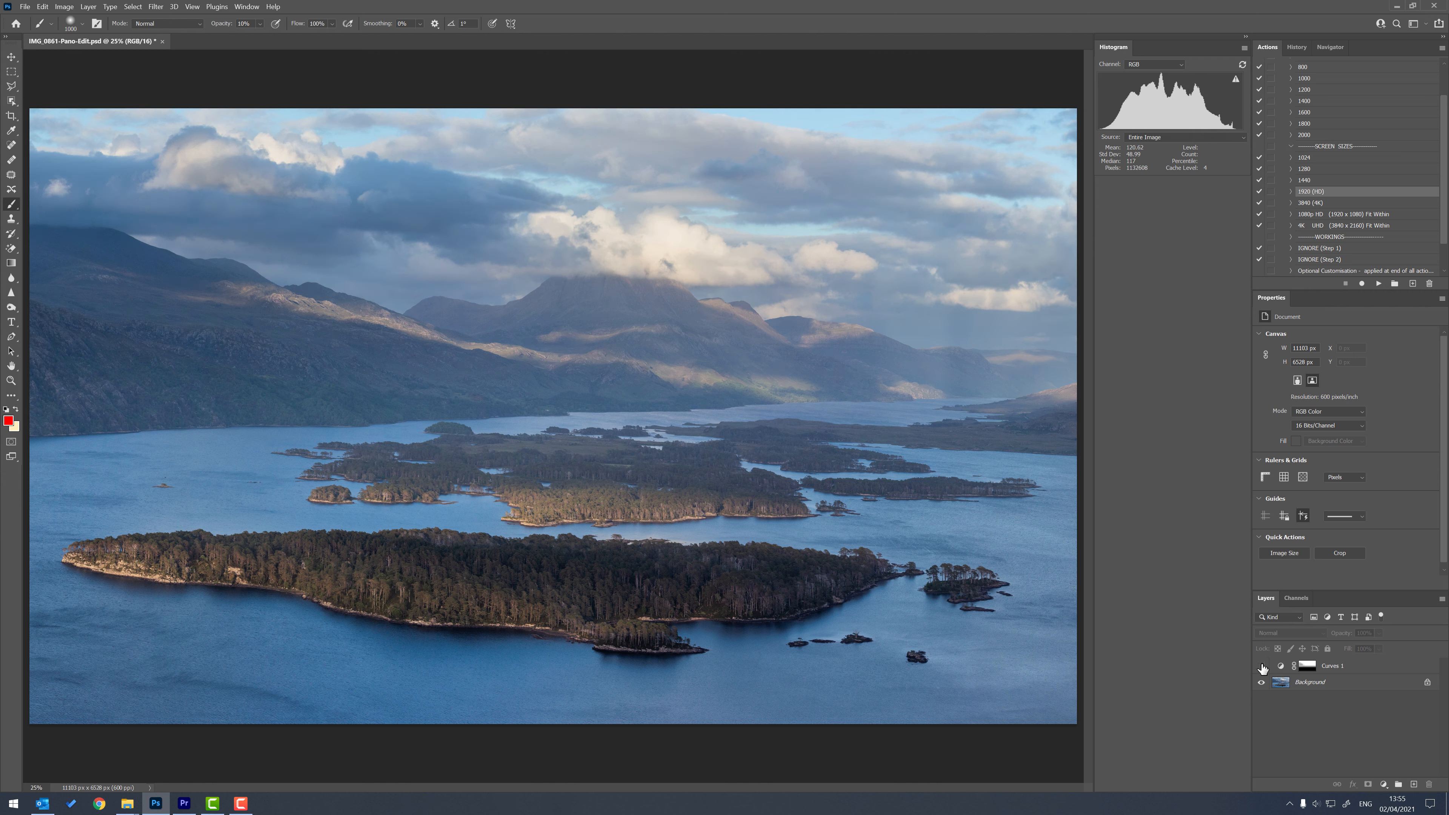
pyautogui.click(1261, 666)
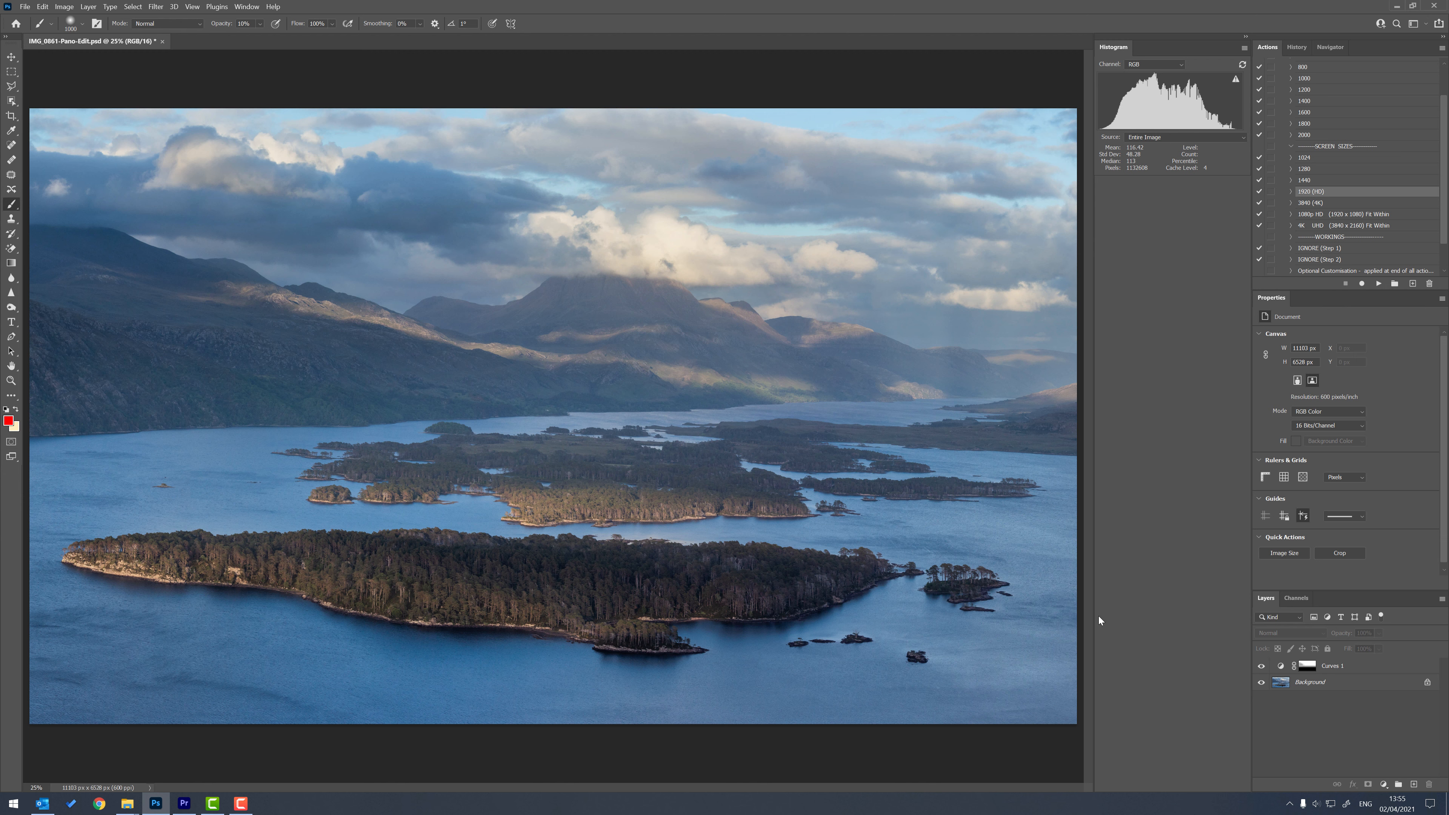